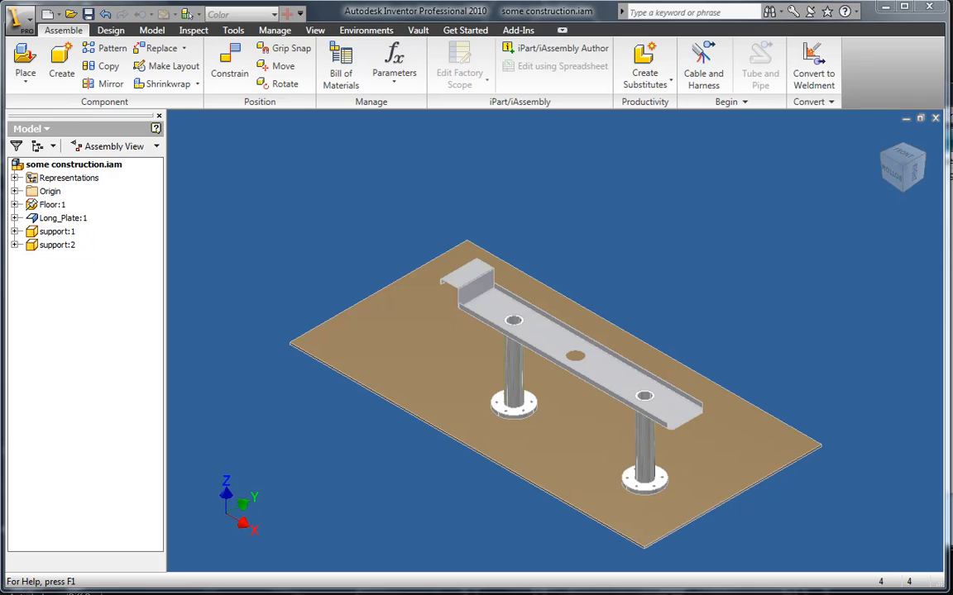
Check the installed Inventor edition, build and release information, and close it again.
left_click(856, 12)
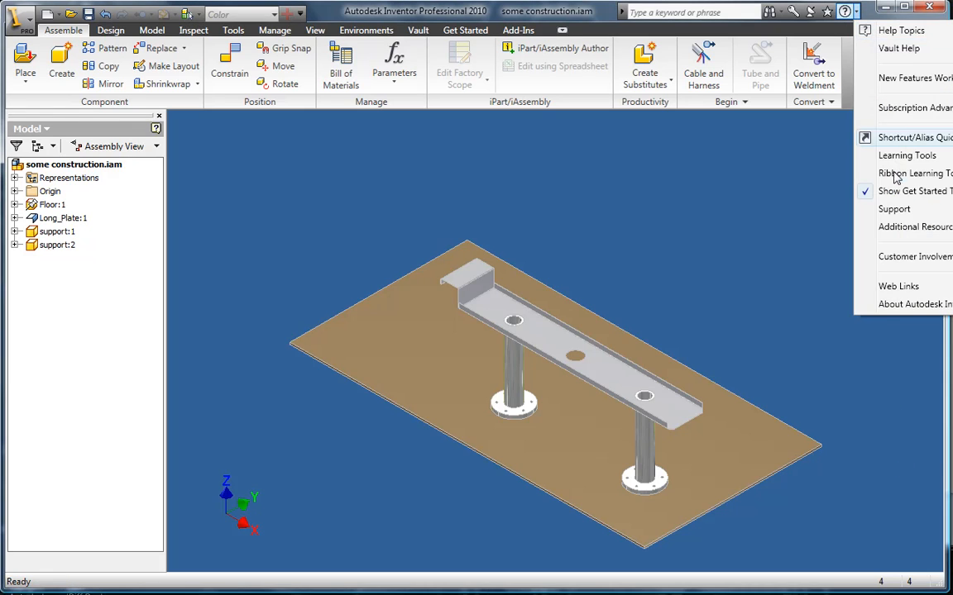
left_click(894, 305)
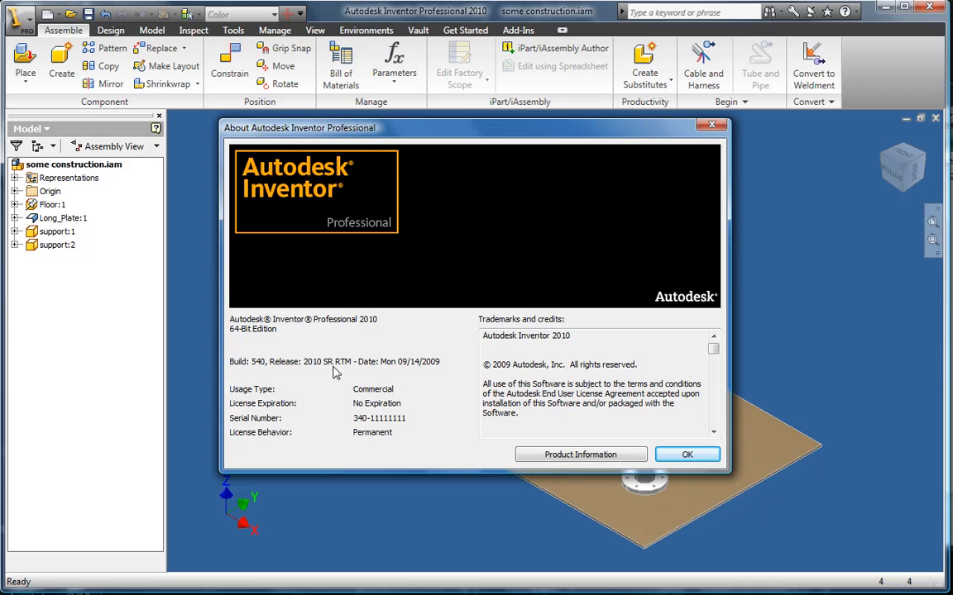
left_click(685, 454)
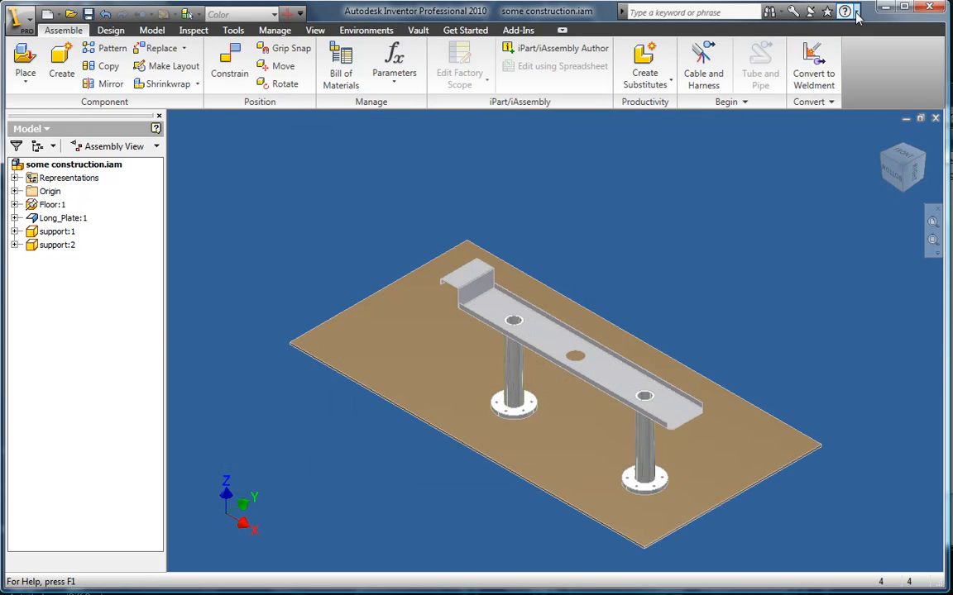
Open the Subscription Advantage Pack help, expand its AutoCAD Blocks and Drawings topics, and show the Chain dimension page.
left_click(856, 12)
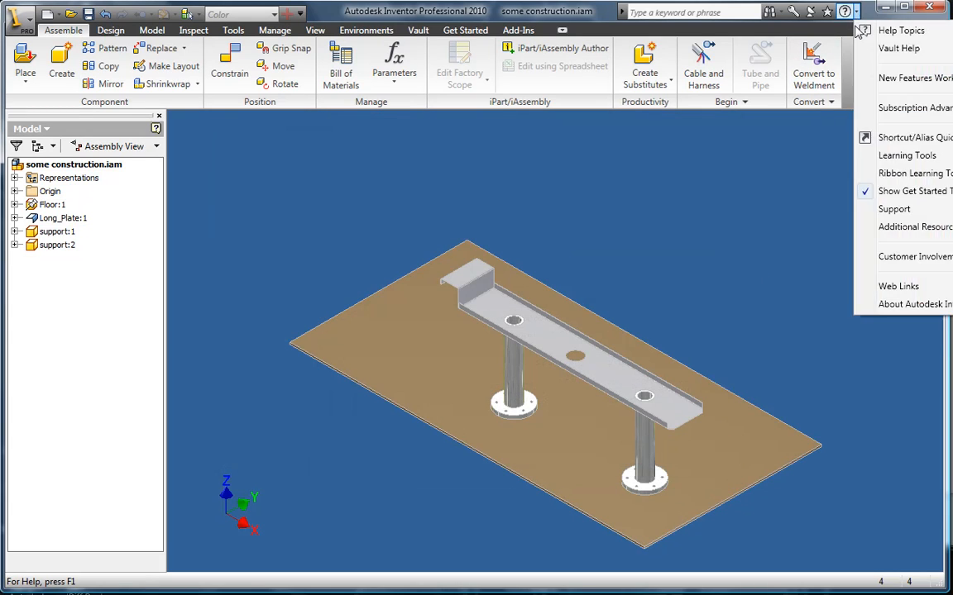
left_click(879, 115)
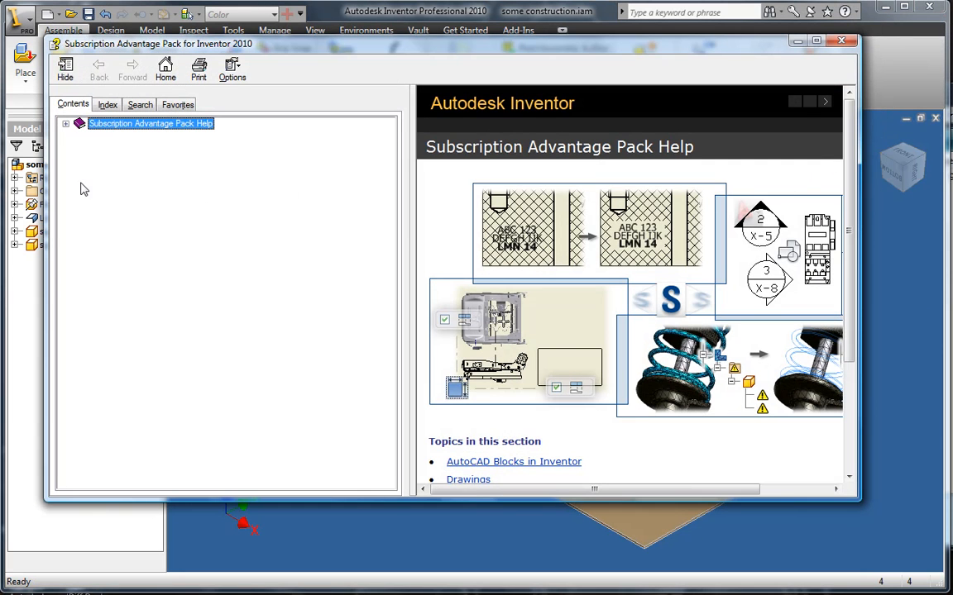
left_click(66, 125)
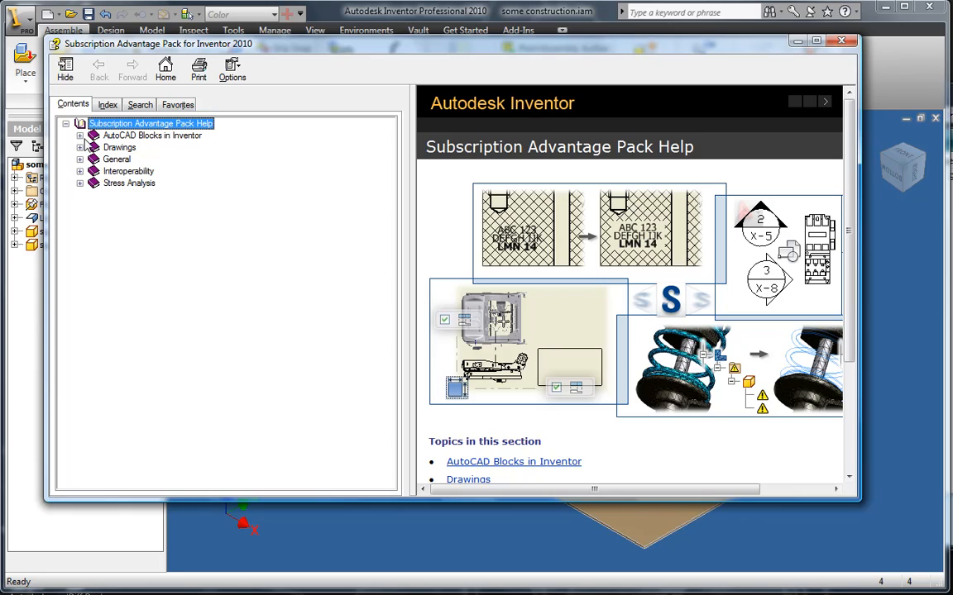
left_click(80, 136)
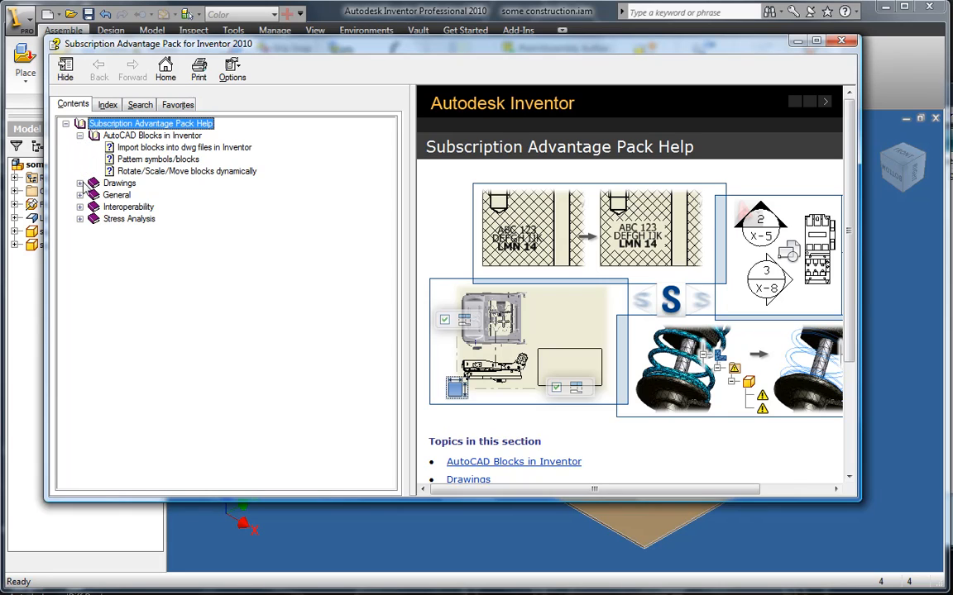
left_click(80, 182)
left_click(136, 218)
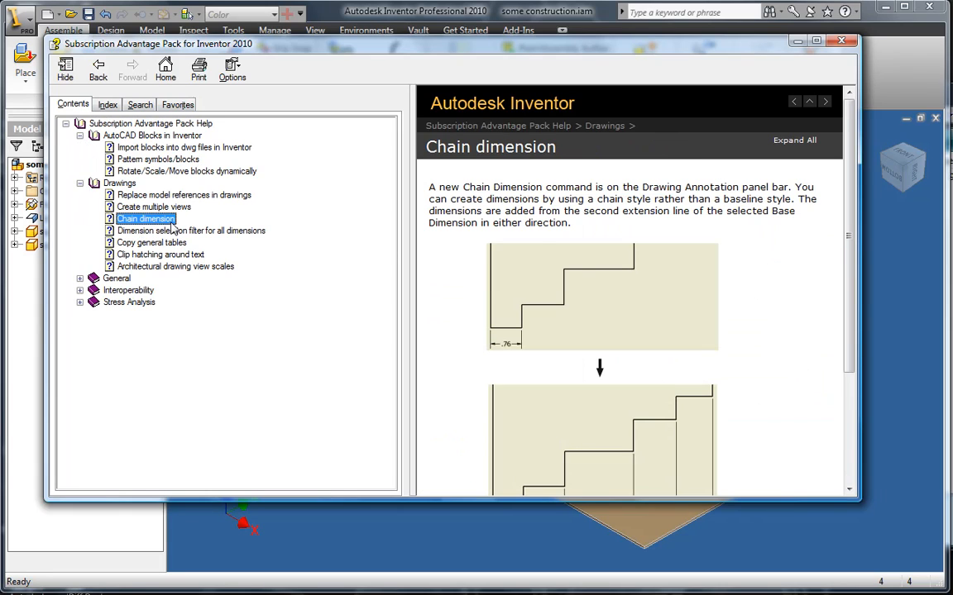
Read the detailed description of the chain dimension workflows, and close the help.
scroll(794, 474, "down", 4)
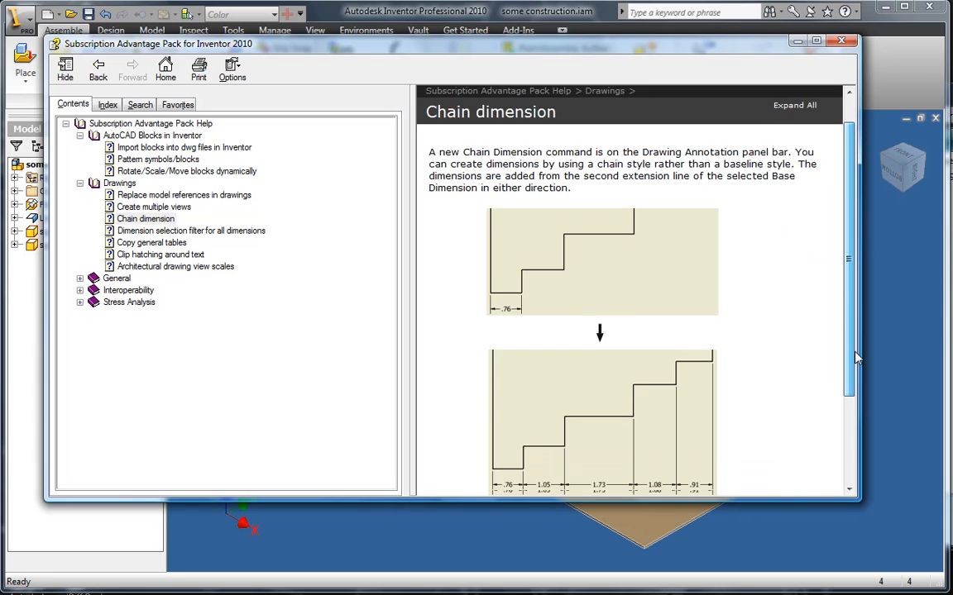
left_click(435, 385)
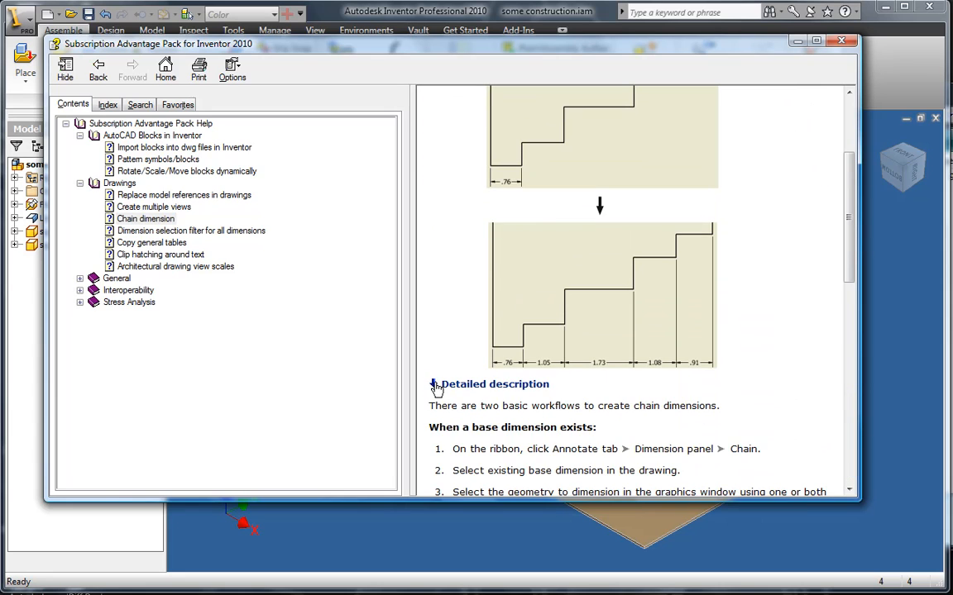
scroll(489, 383, "down", 5)
scroll(489, 383, "up", 3)
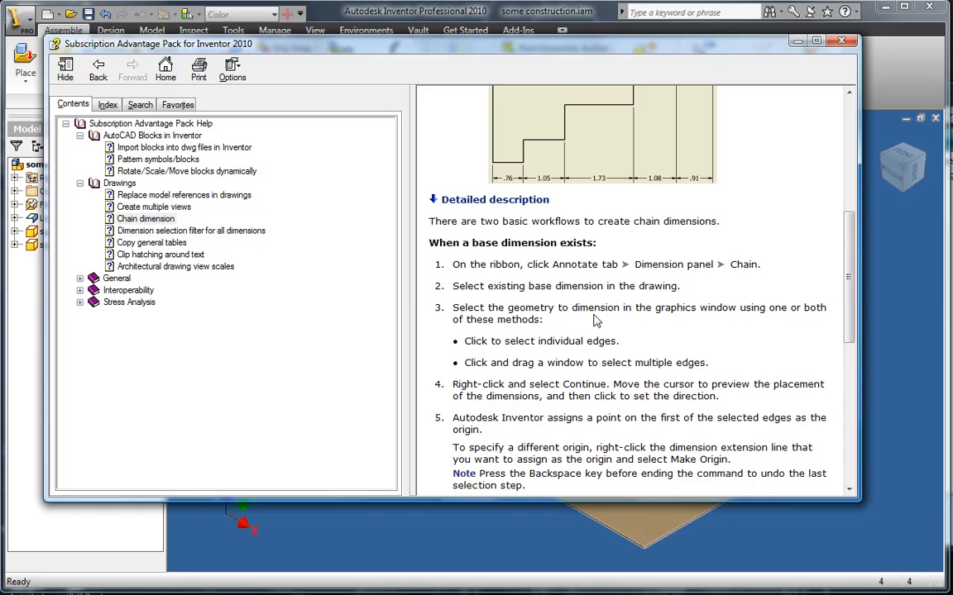
left_click(840, 40)
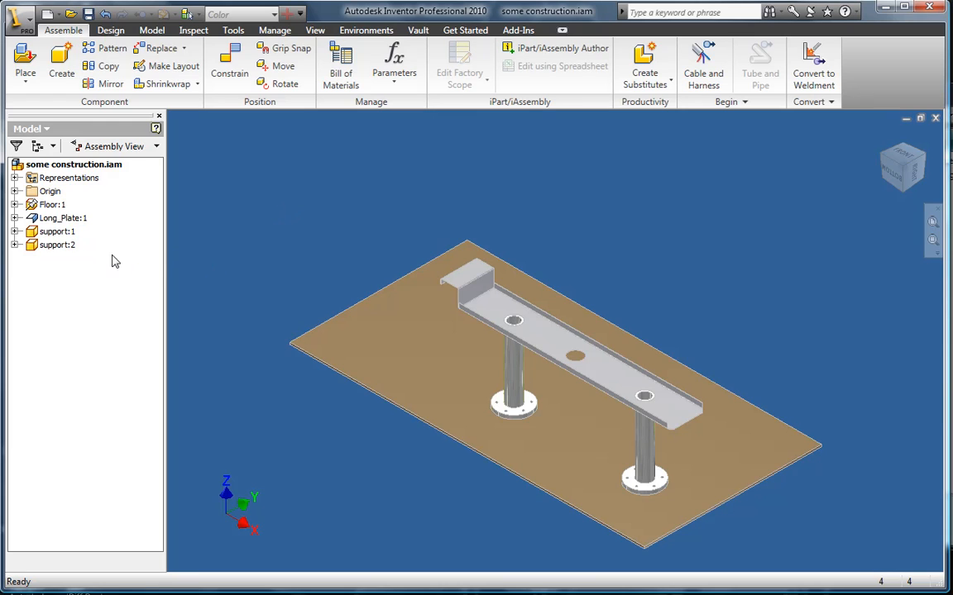
Activate the Floor part for in-place editing within the assembly.
middle_click_drag(397, 311, 392, 238)
scroll(534, 367, "down", 3)
middle_click_drag(501, 349, 358, 222)
scroll(488, 327, "down", 3)
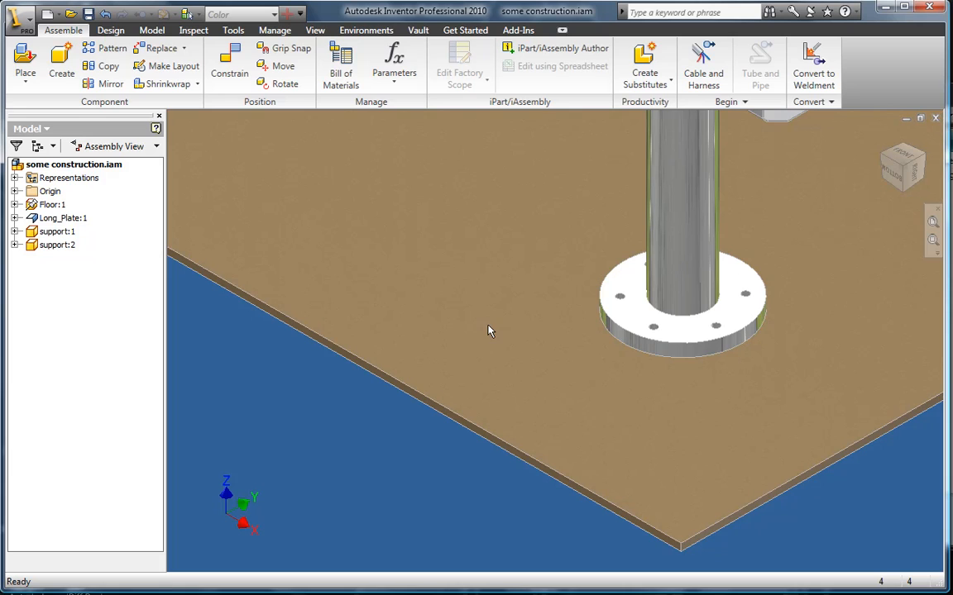
double_click(50, 205)
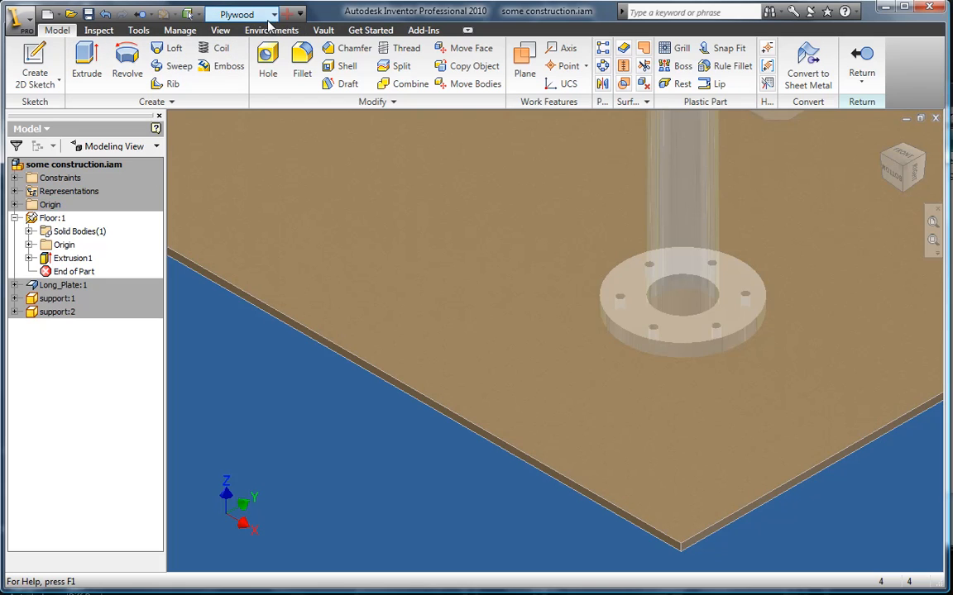
Change the floor's colour style to one of the numbered Concrete styles and return to the assembly.
left_click(274, 17)
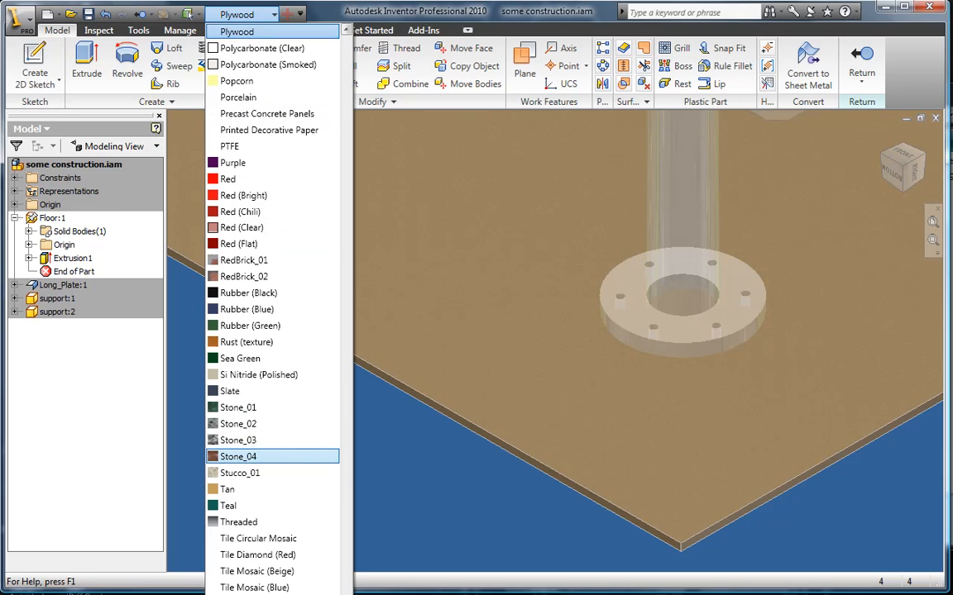
scroll(334, 488, "up", 19)
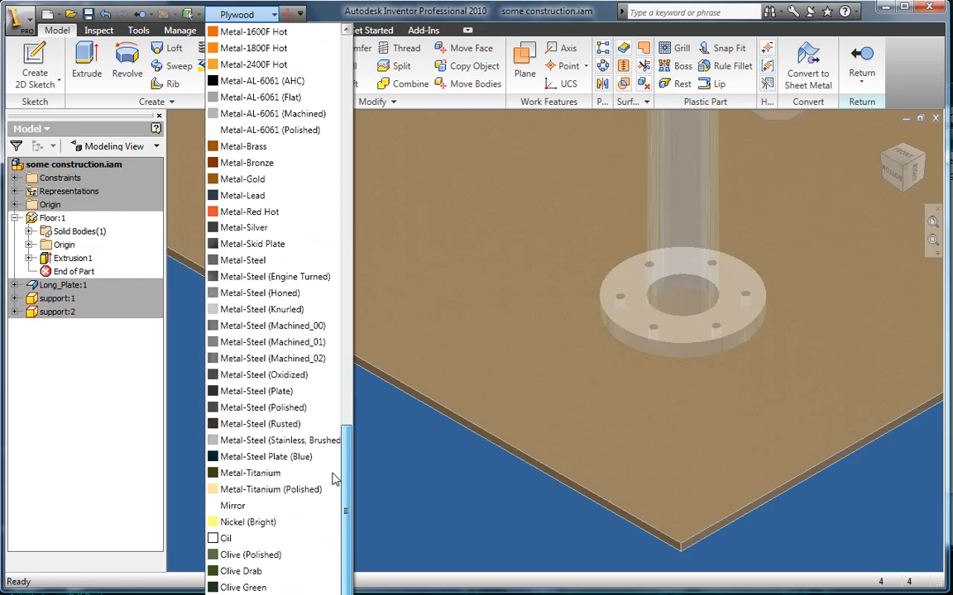
scroll(334, 425, "up", 5)
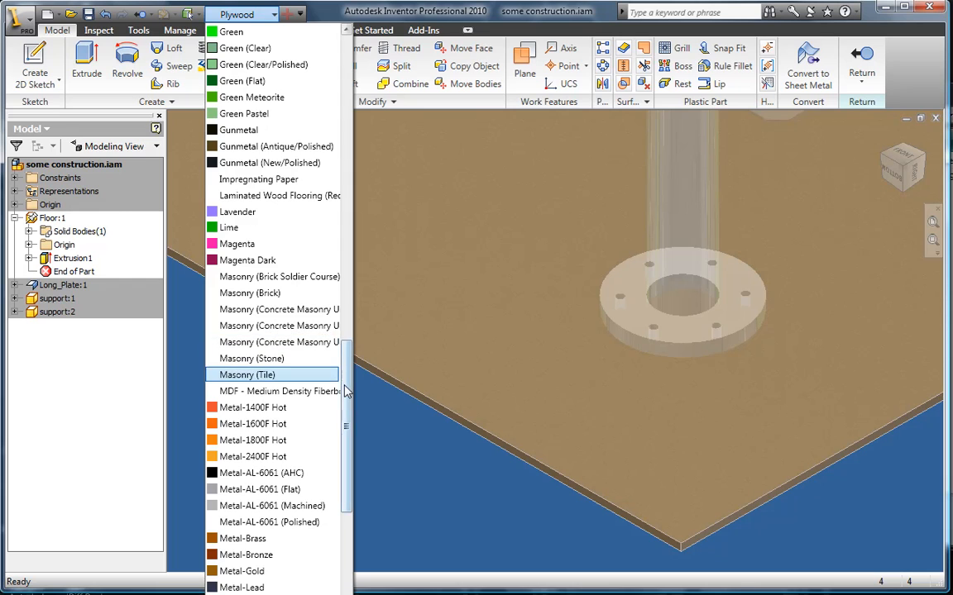
scroll(348, 321, "up", 3)
scroll(348, 321, "up", 7)
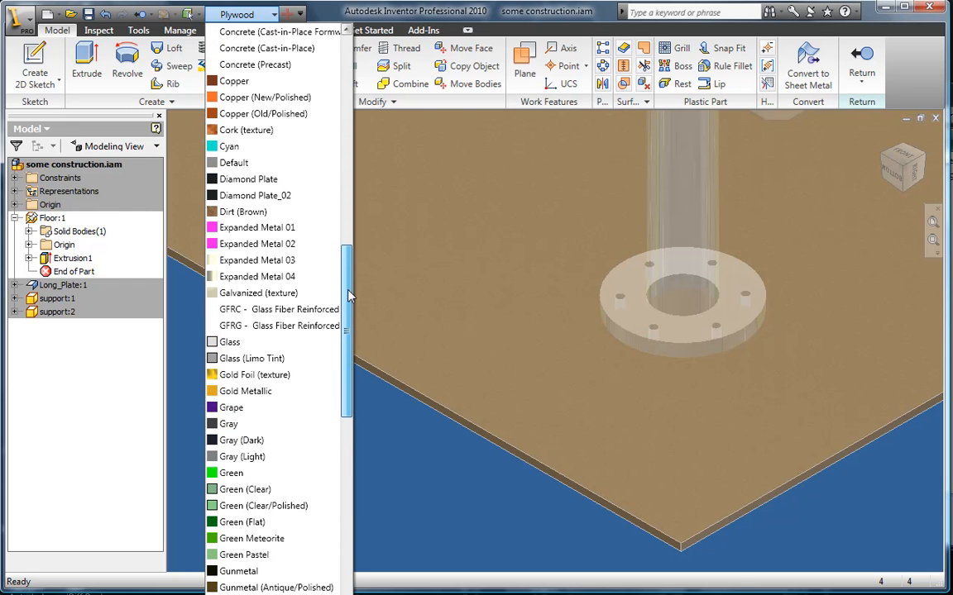
scroll(348, 265, "up", 5)
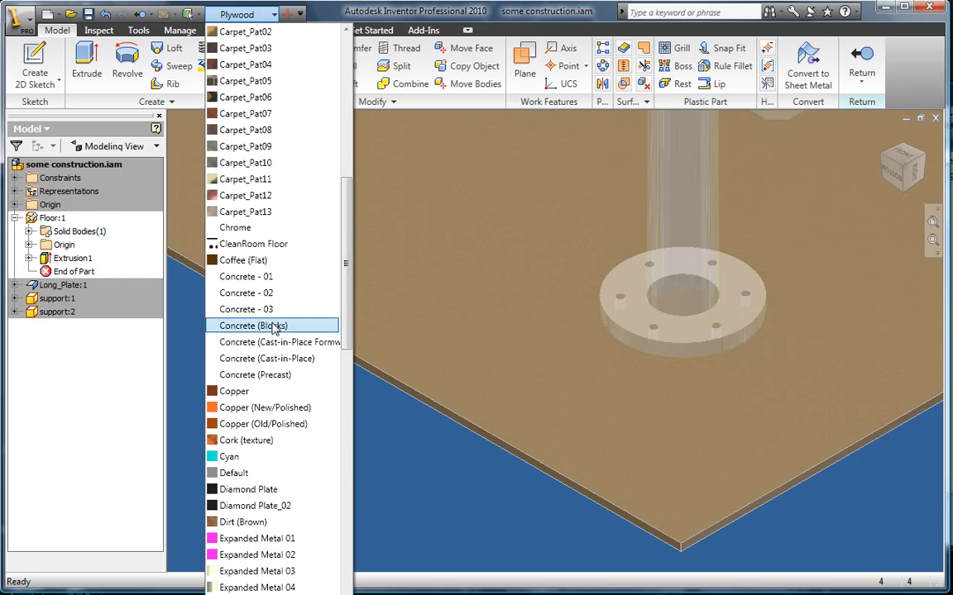
left_click(264, 284)
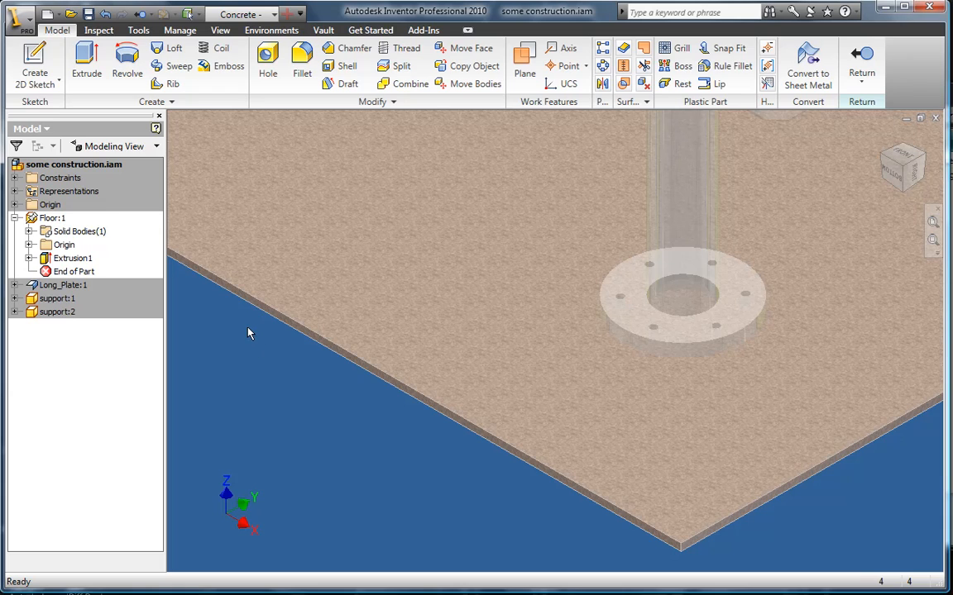
left_click(861, 62)
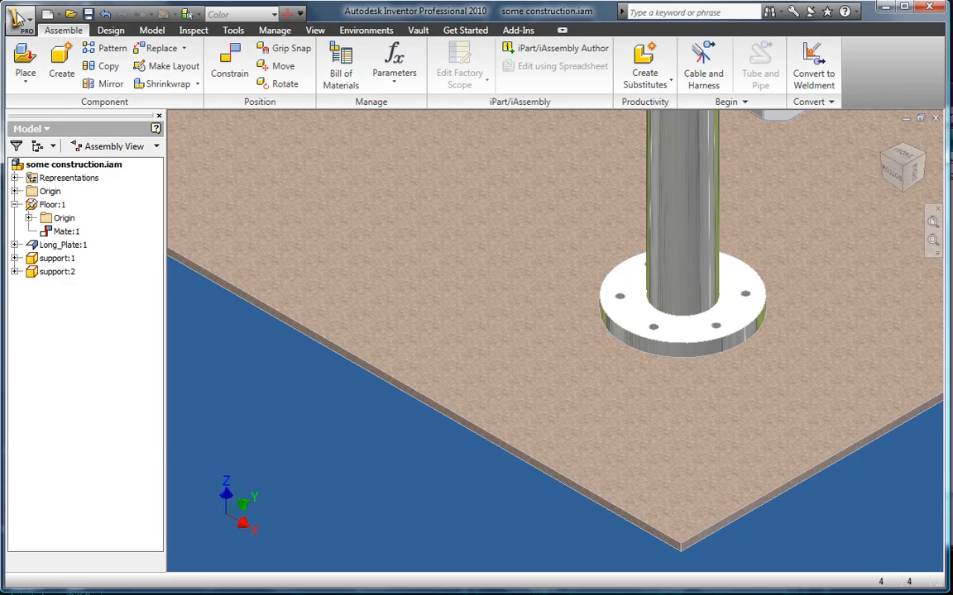
Create a new drawing from the Fabrication (mm).dwg template.
left_click(18, 18)
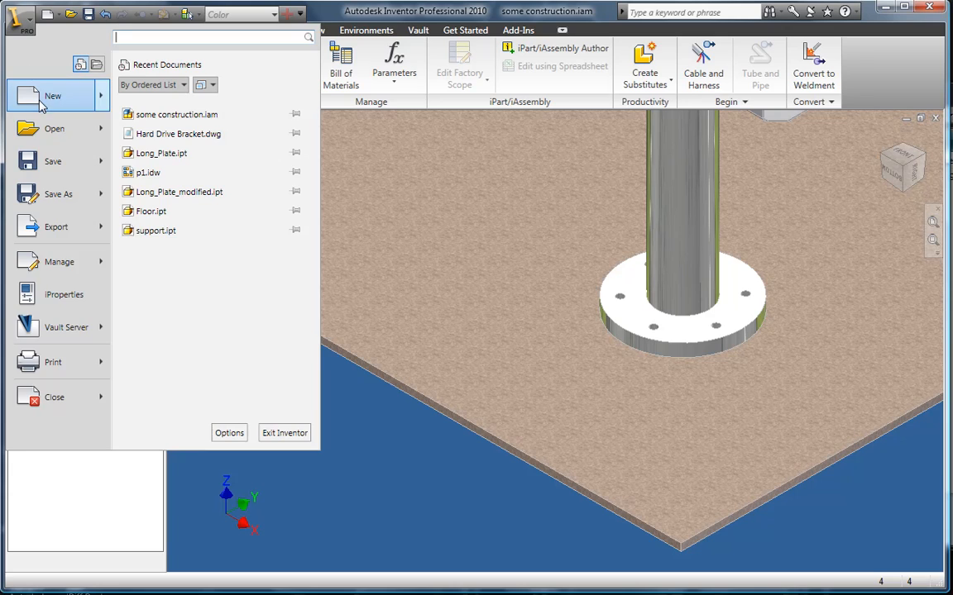
left_click(43, 99)
left_click(217, 114)
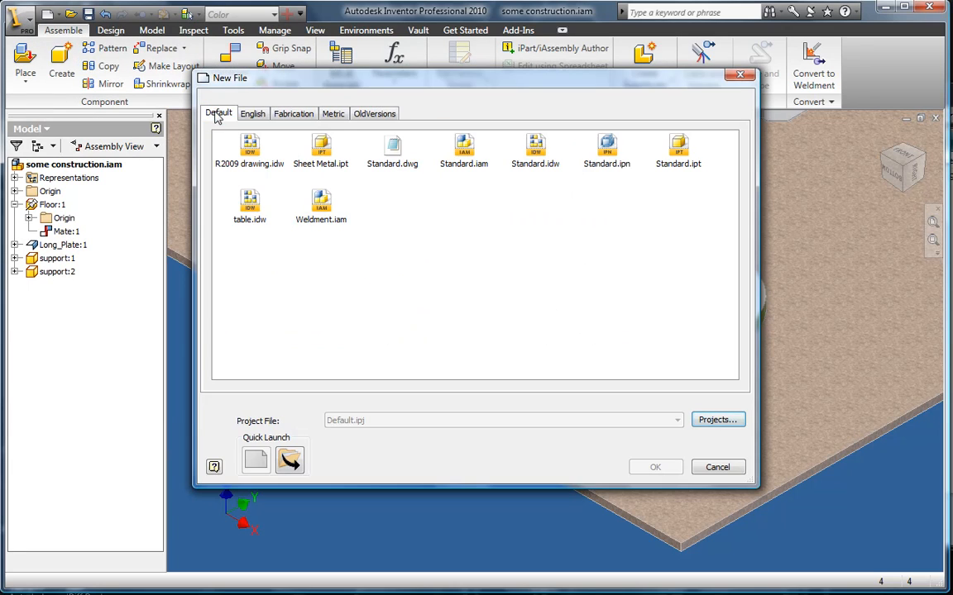
left_click(291, 120)
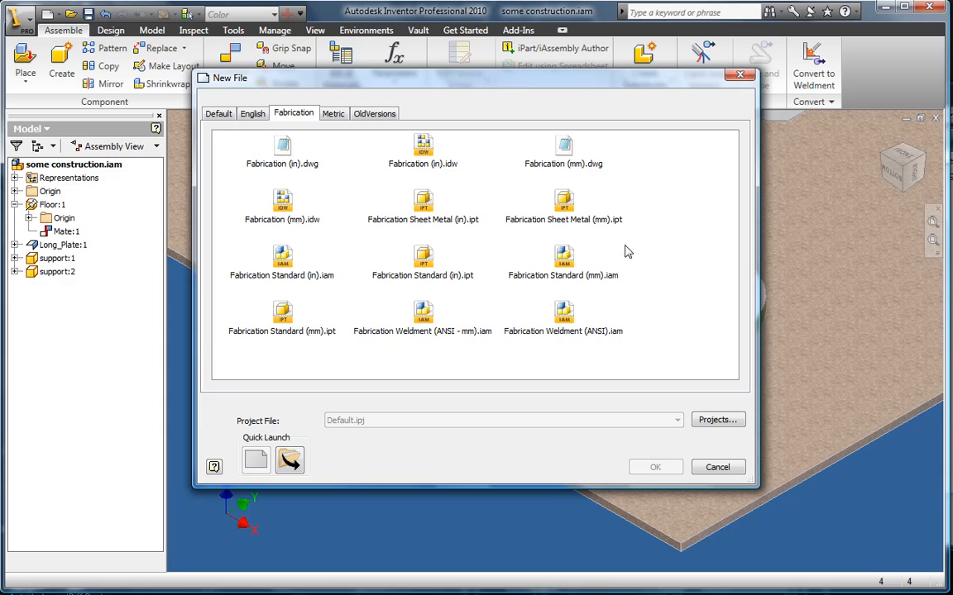
left_click(564, 154)
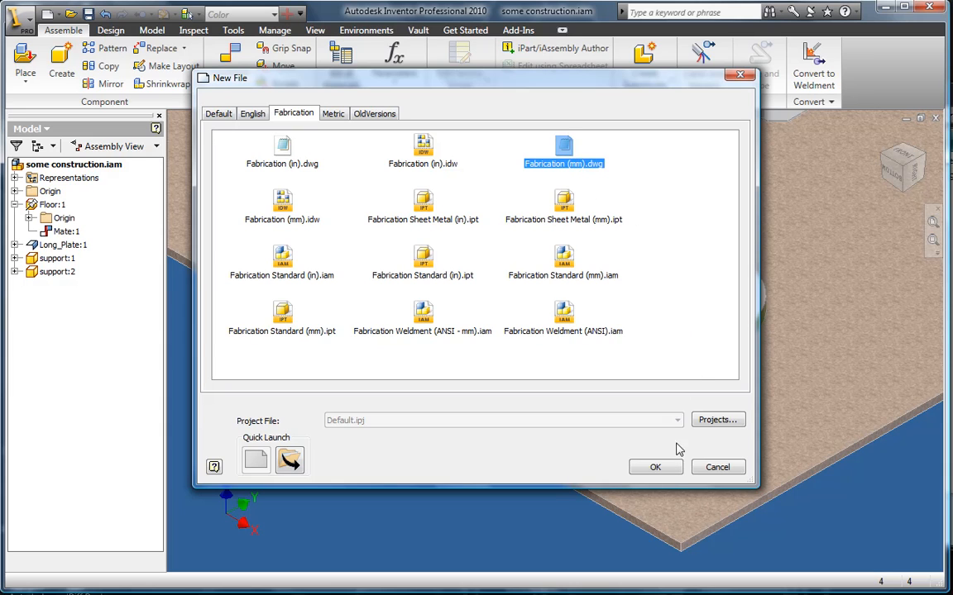
left_click(655, 468)
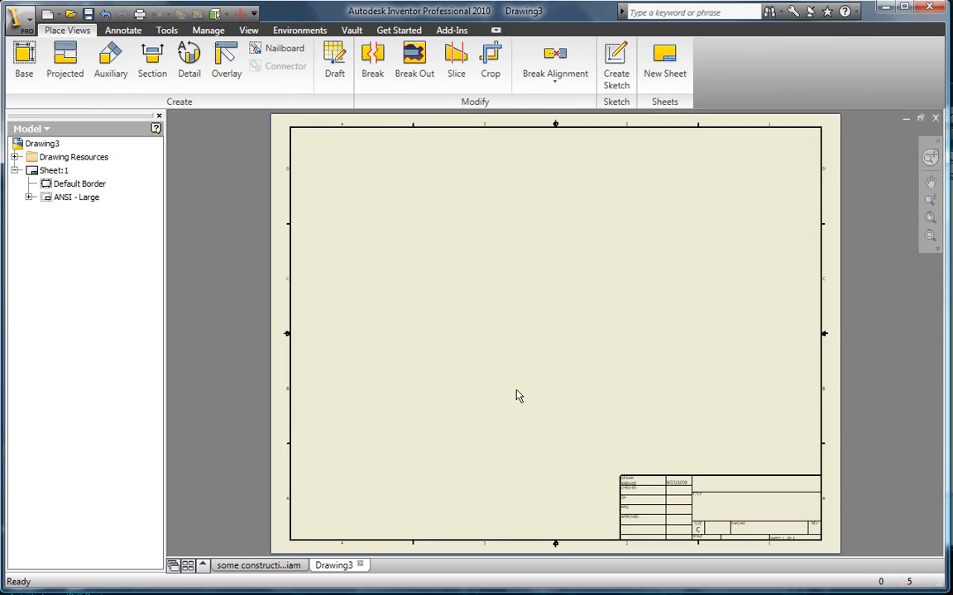
Examine the sheet formats and AutoCAD blocks available in the drawing's resources.
left_click(15, 157)
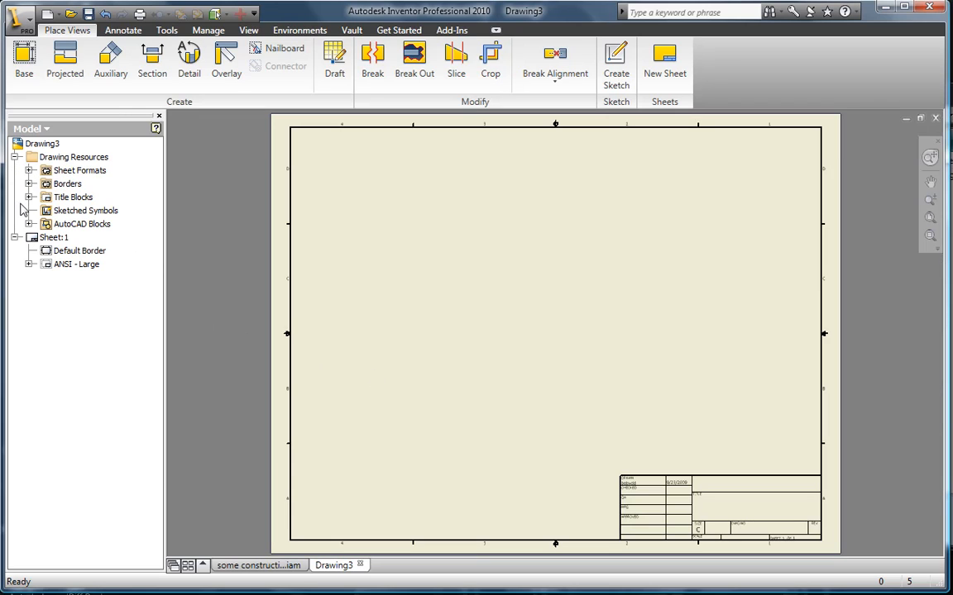
left_click(28, 171)
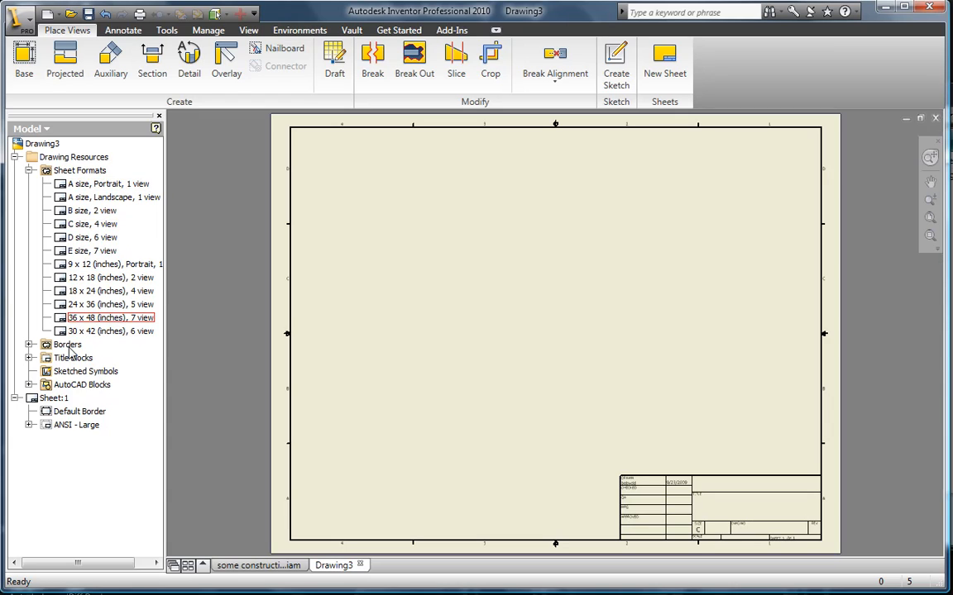
left_click(29, 385)
scroll(73, 377, "down", 1)
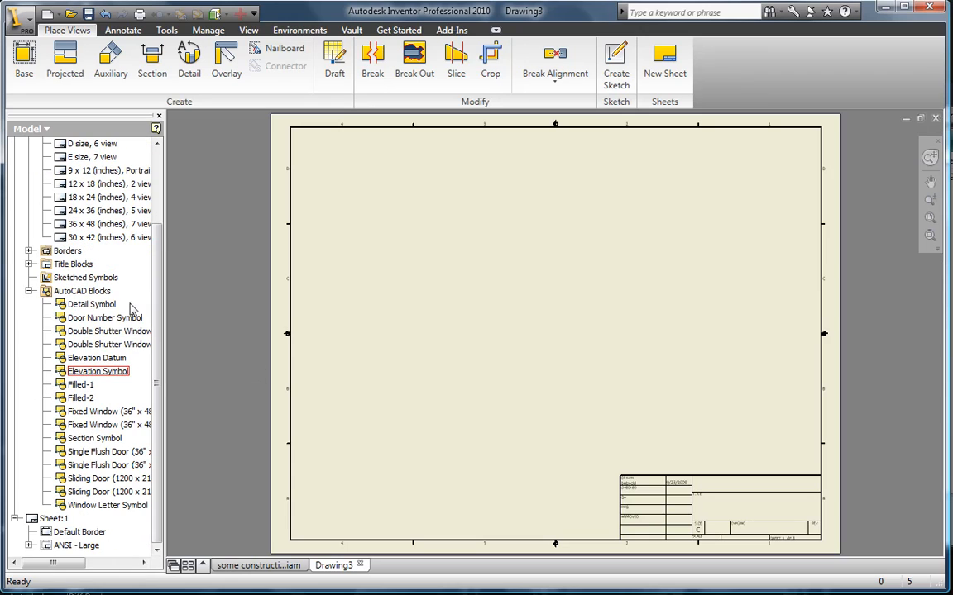
left_click(29, 291)
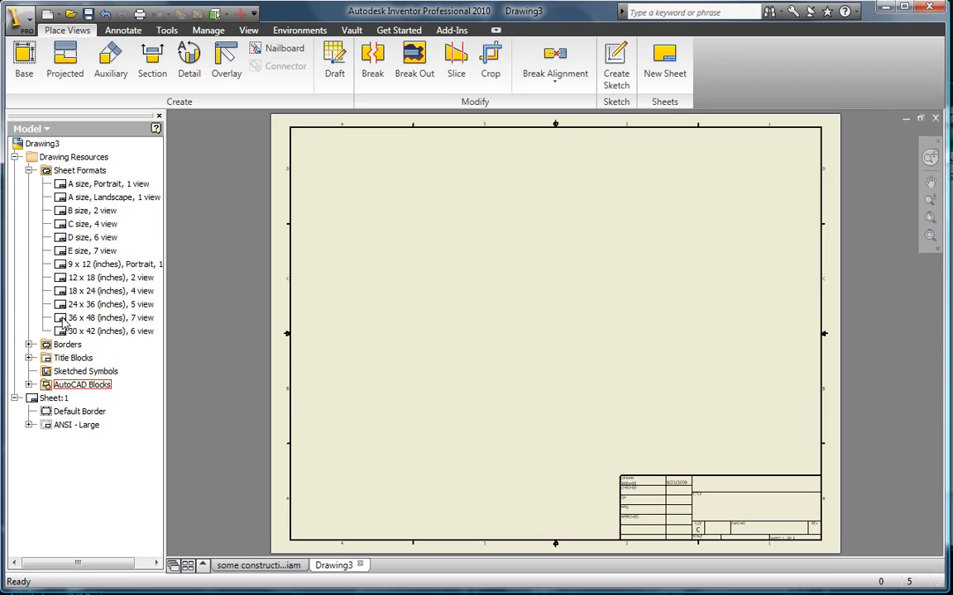
Add a new sheet to the drawing, set its size to 24 x 36 (inches), 5 view, and name it Sh2.
right_click(45, 145)
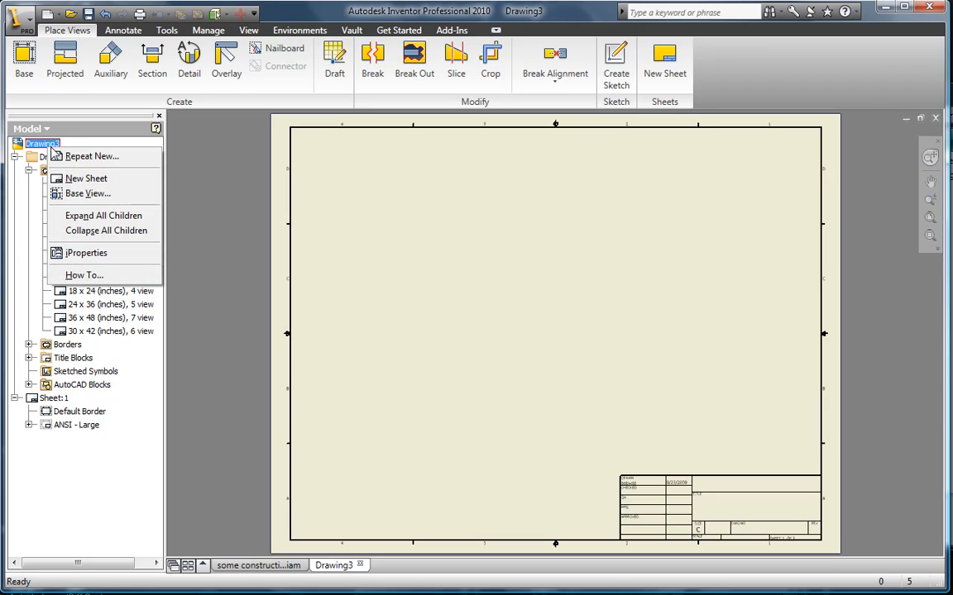
left_click(80, 178)
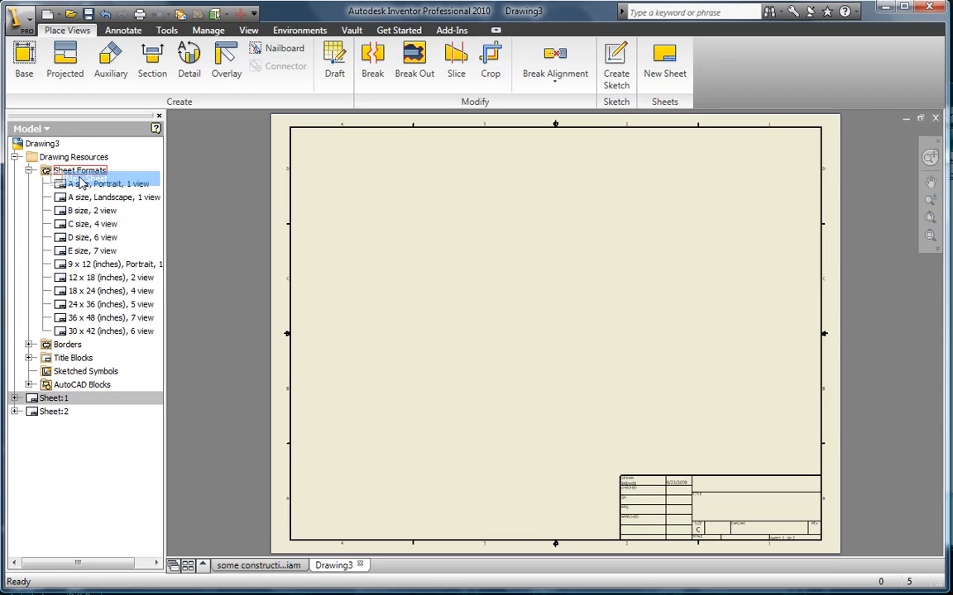
right_click(57, 418)
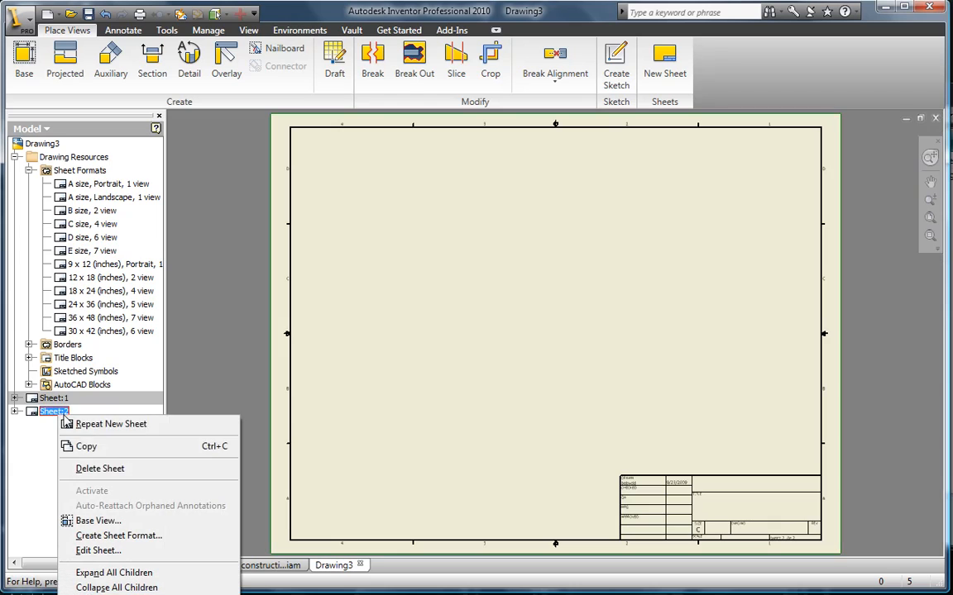
left_click(124, 551)
left_click(397, 301)
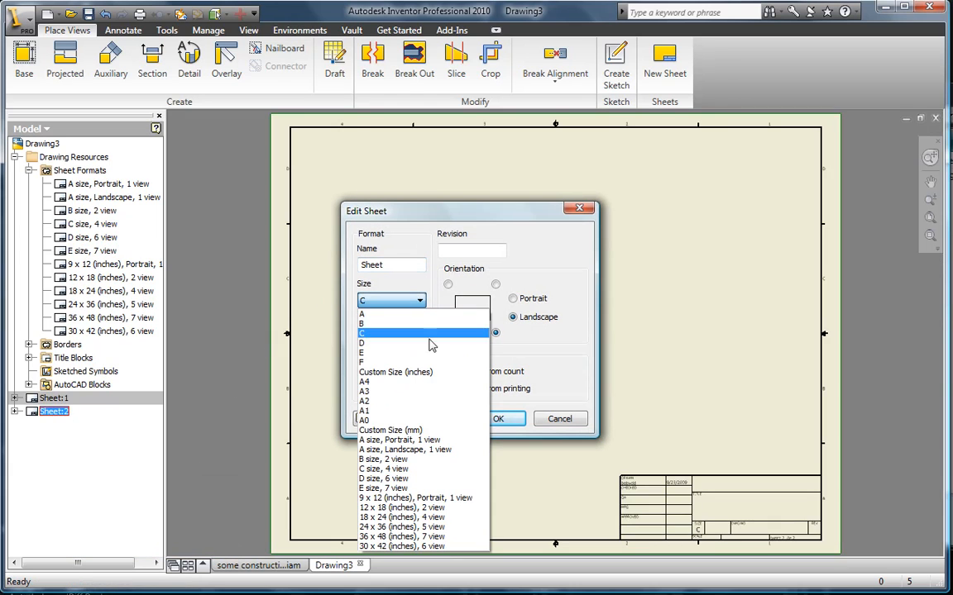
left_click(438, 527)
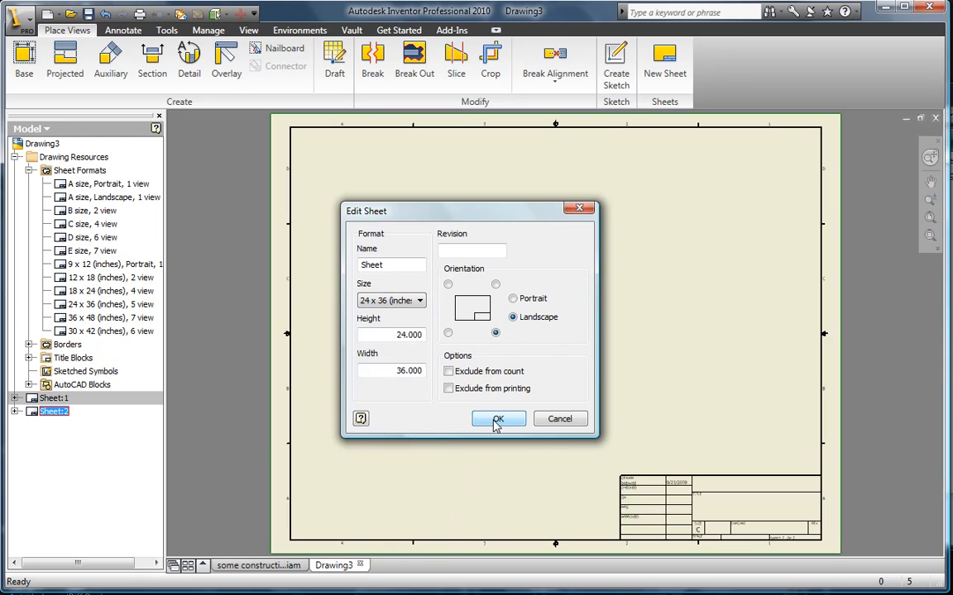
left_click_drag(383, 262, 349, 262)
type("Sy")
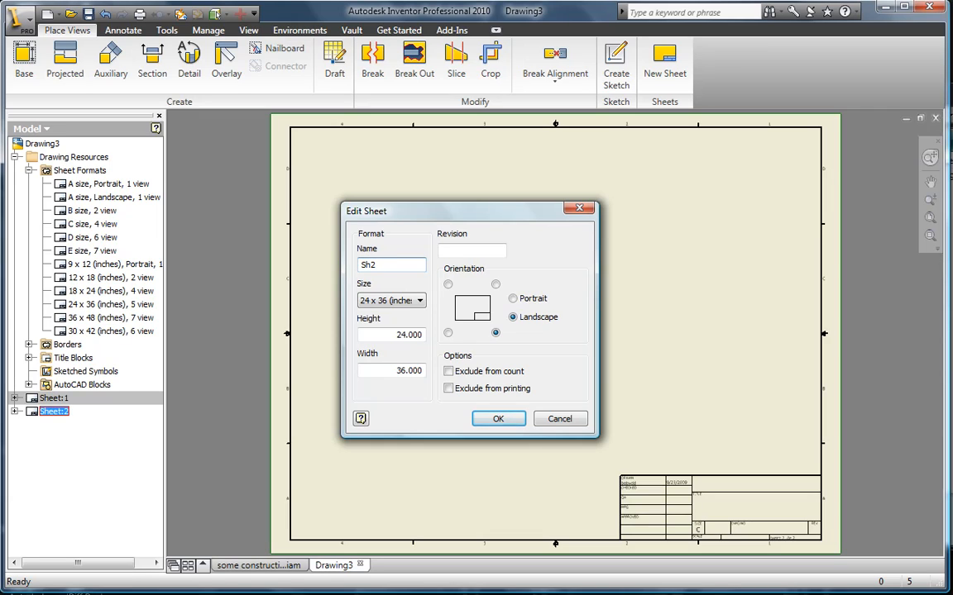
left_click(496, 418)
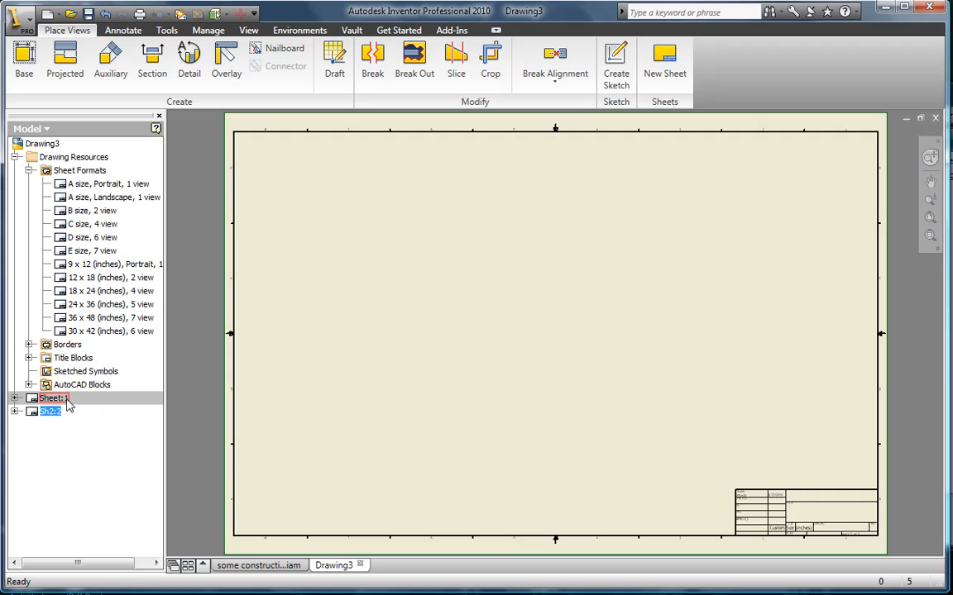
Activate the first sheet, rename it Sh1 and change its size to 24 x 36 (inches).
double_click(51, 399)
right_click(51, 399)
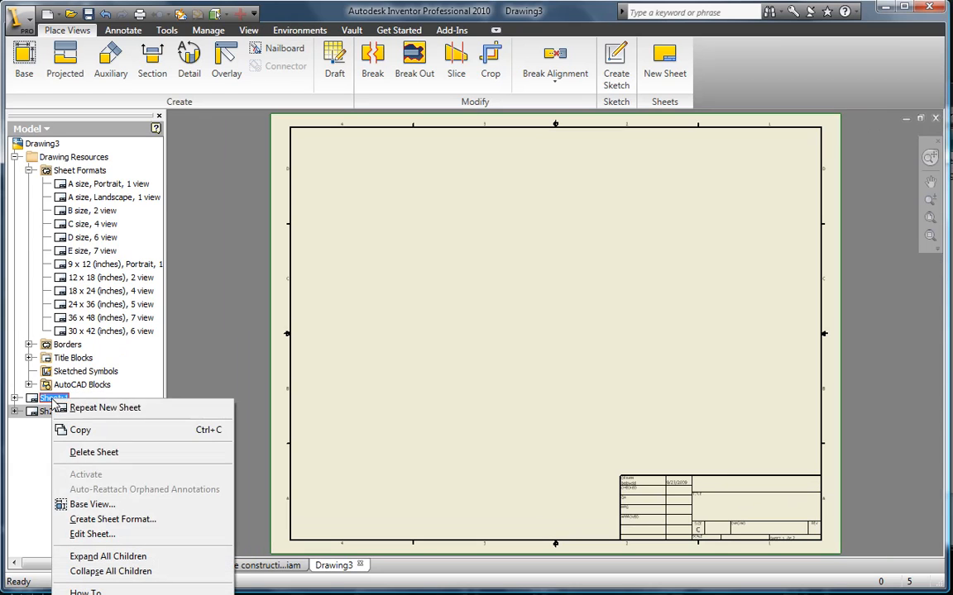
left_click(92, 535)
type("Sh1")
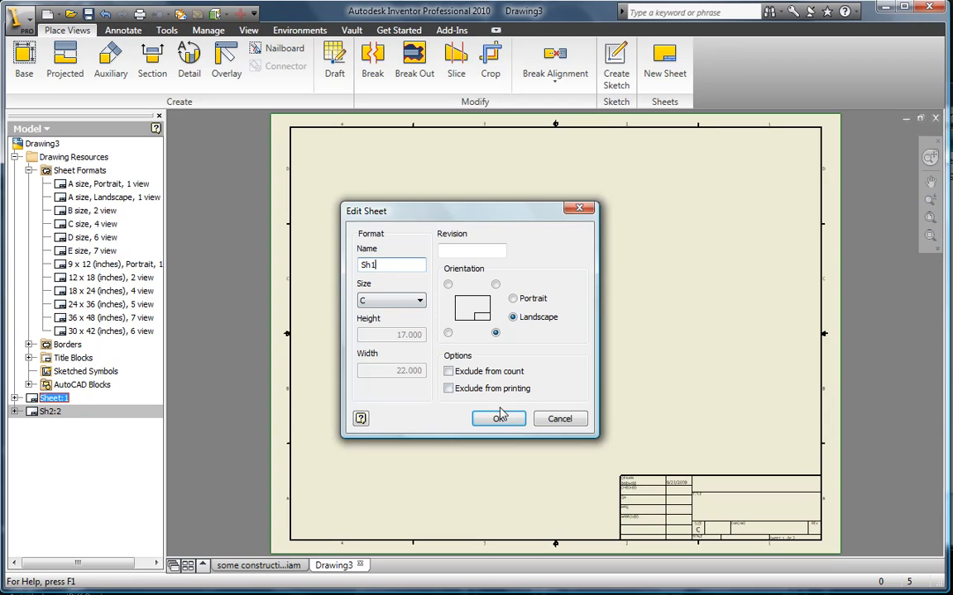
left_click(423, 301)
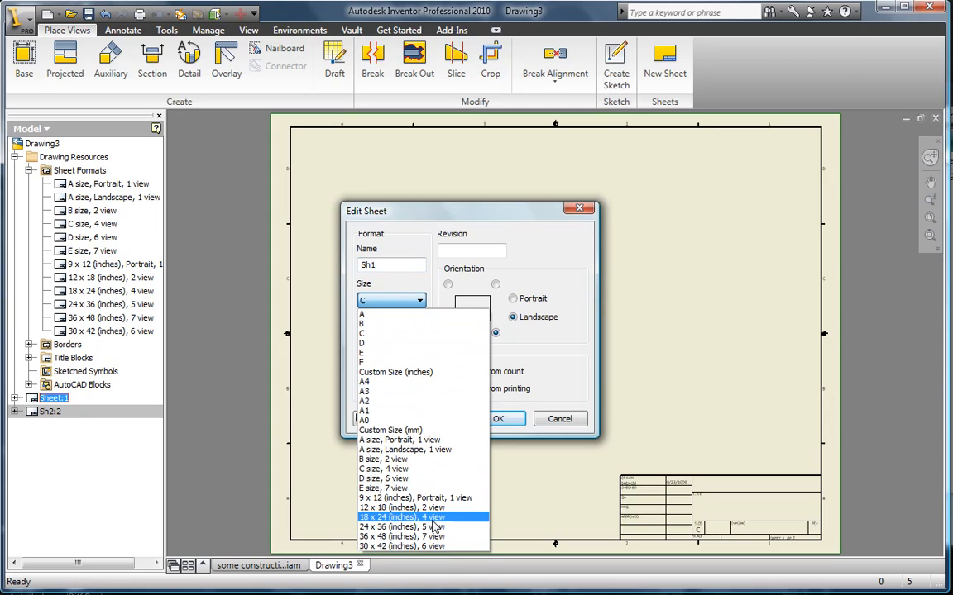
left_click(406, 514)
left_click(499, 419)
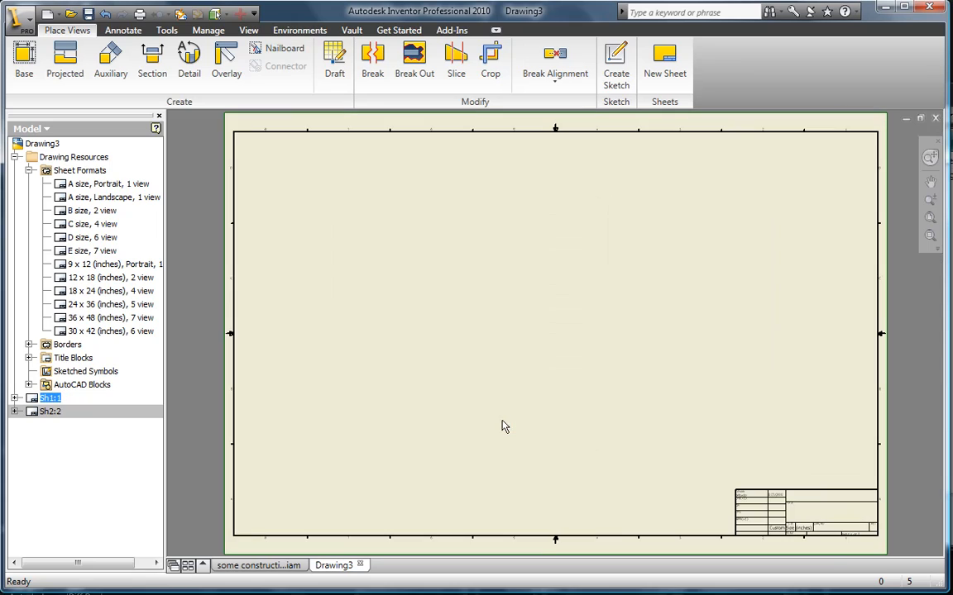
left_click(347, 428)
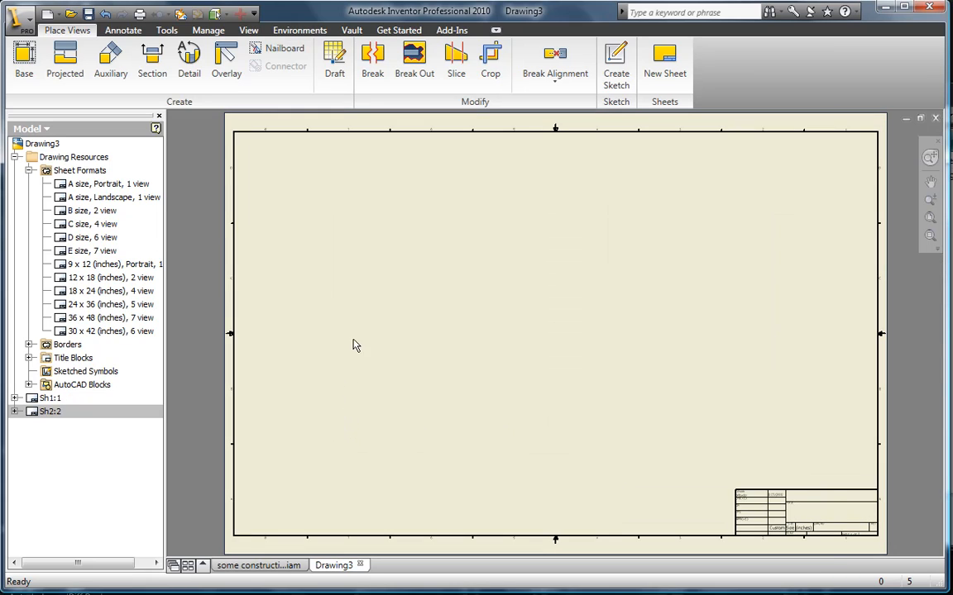
Place a base view of some construction.iam on Sh1 at 1/32 scale, using the Bottom orientation.
right_click(356, 272)
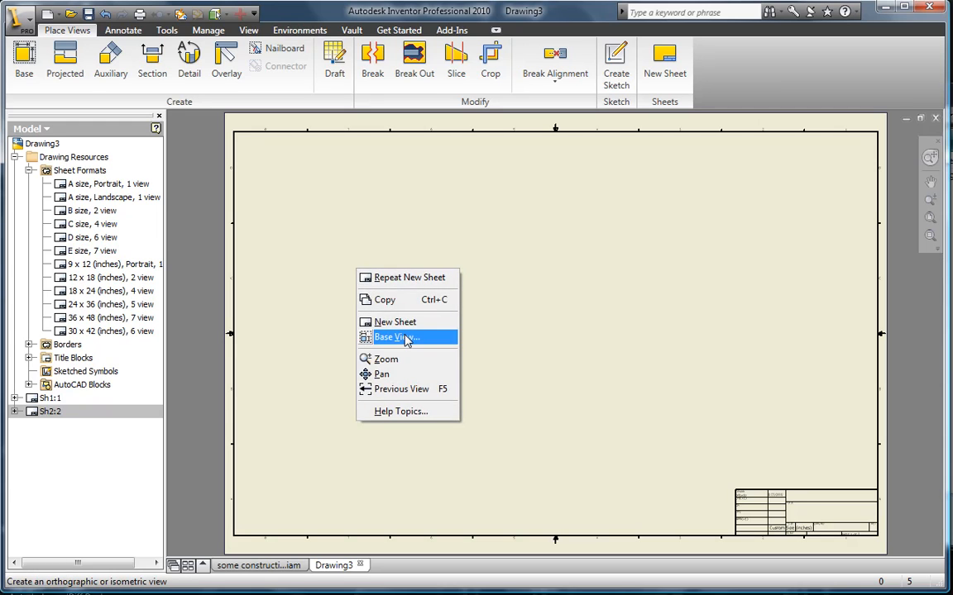
left_click(406, 340)
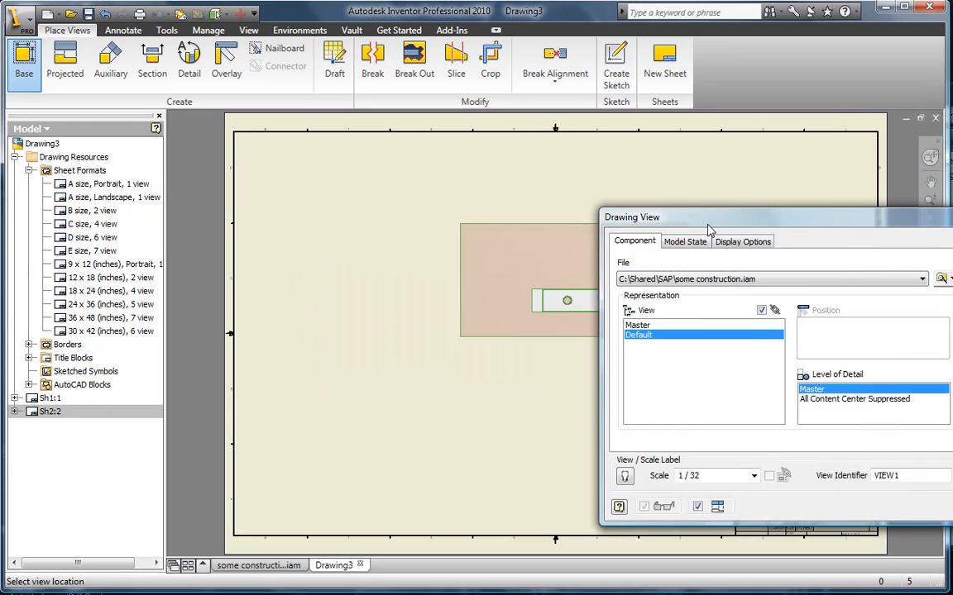
left_click_drag(834, 235, 434, 208)
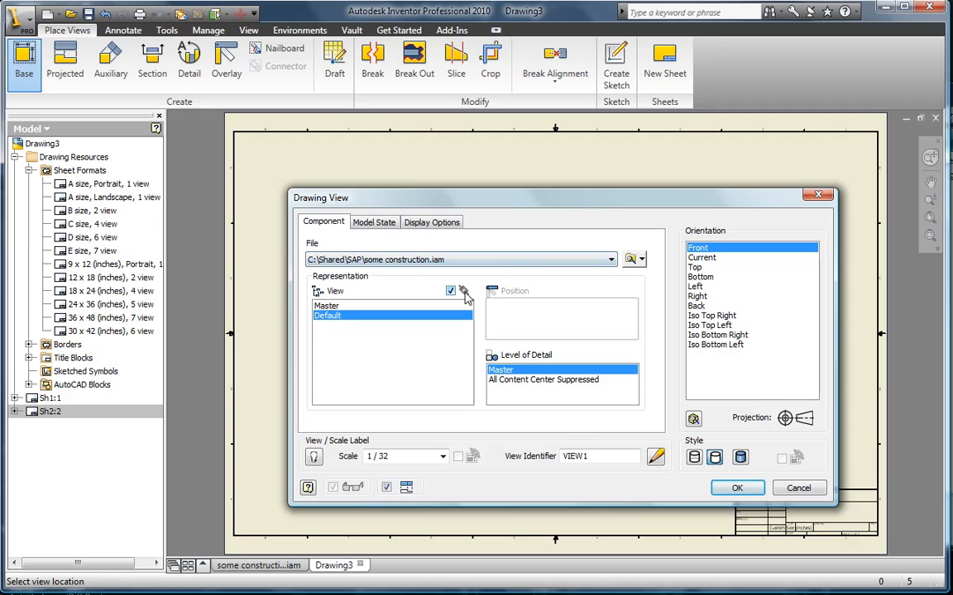
left_click(698, 277)
mouse_move(638, 213)
left_mouse_down()
mouse_move(376, 274)
mouse_move(137, 274)
left_mouse_up()
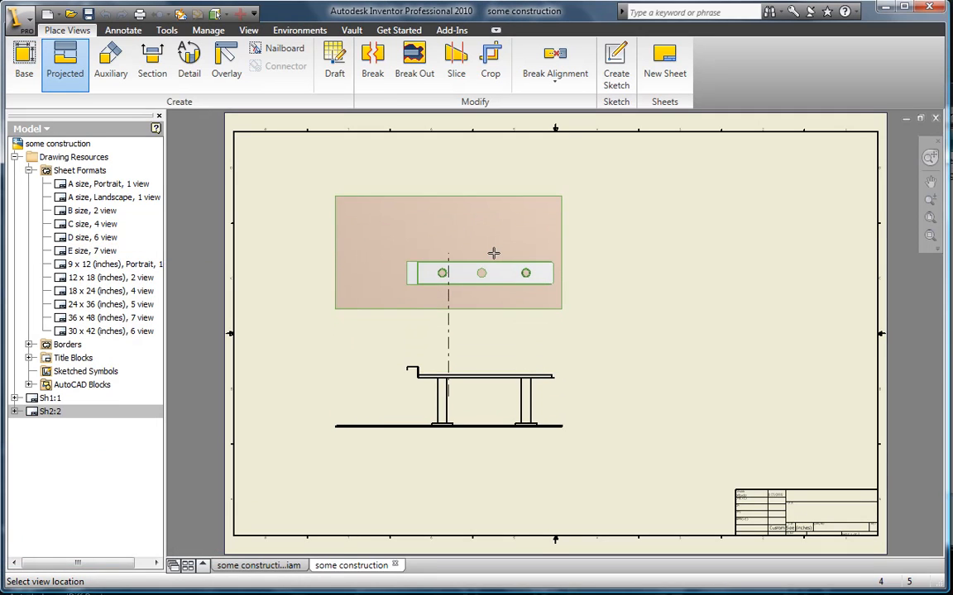
Create projected views from the base view: a plan above it, a side view beside it and an isometric view.
left_click(500, 276)
left_click(691, 390)
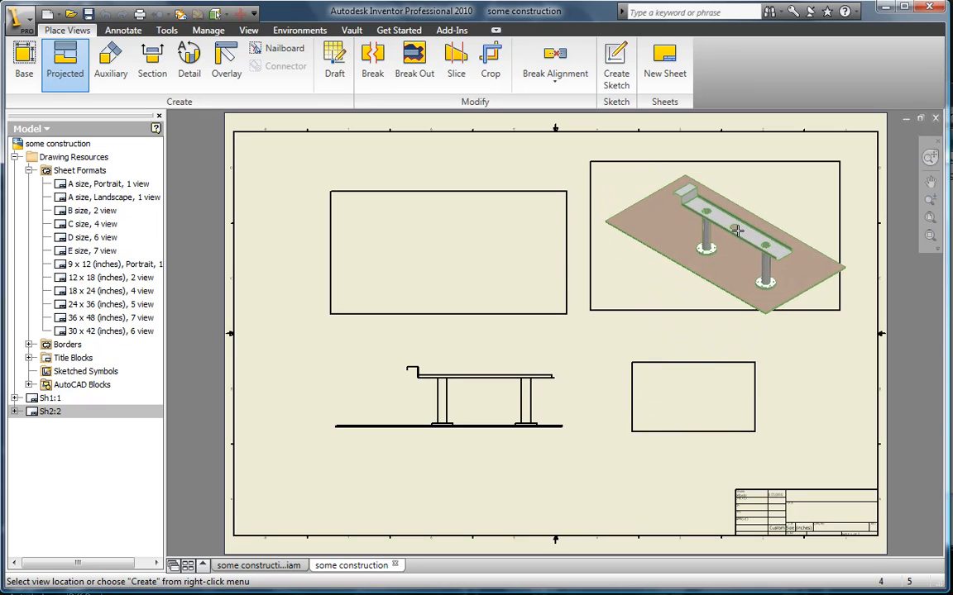
left_click(714, 235)
right_click(753, 242)
left_click(777, 245)
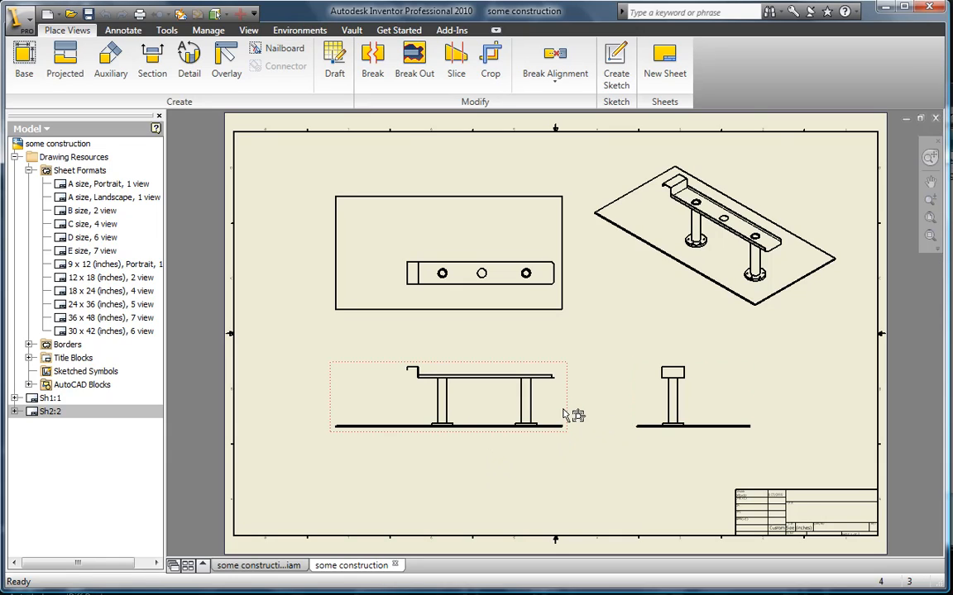
Create a projected, full-depth section view A at scale 1/32, cutting vertically through the right leg of the base view.
scroll(563, 414, "up", 5)
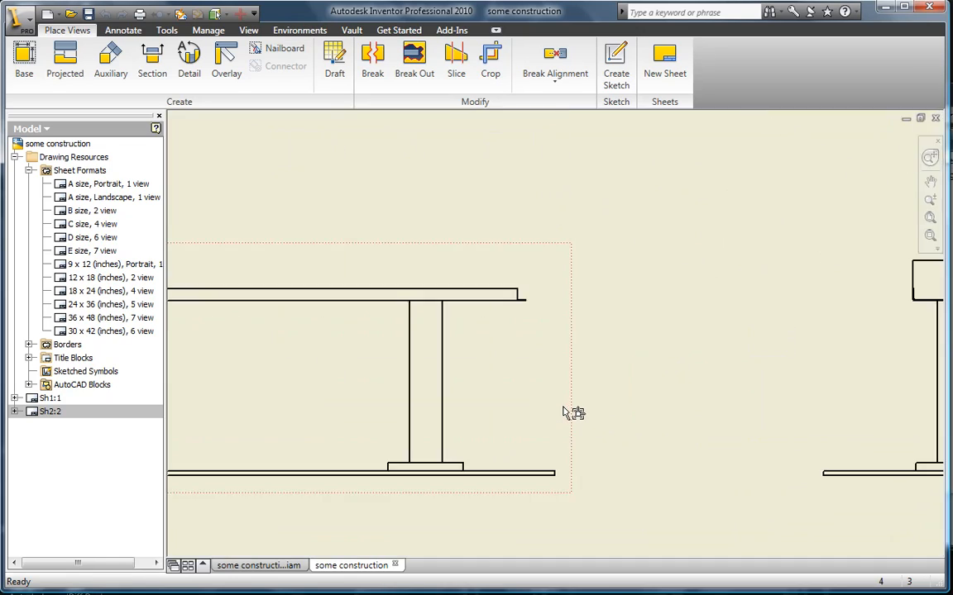
right_click(430, 487)
mouse_move(534, 176)
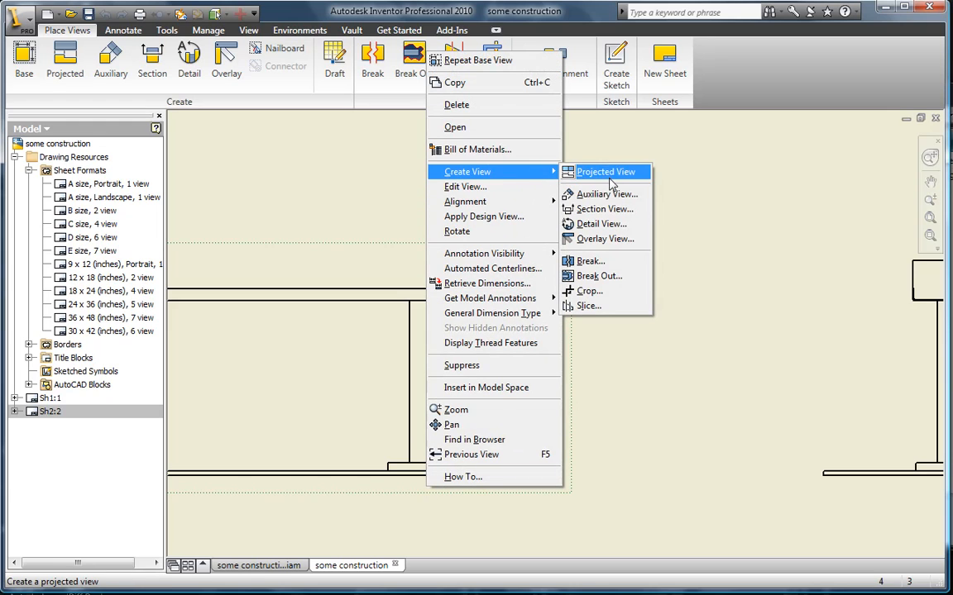
left_click(599, 209)
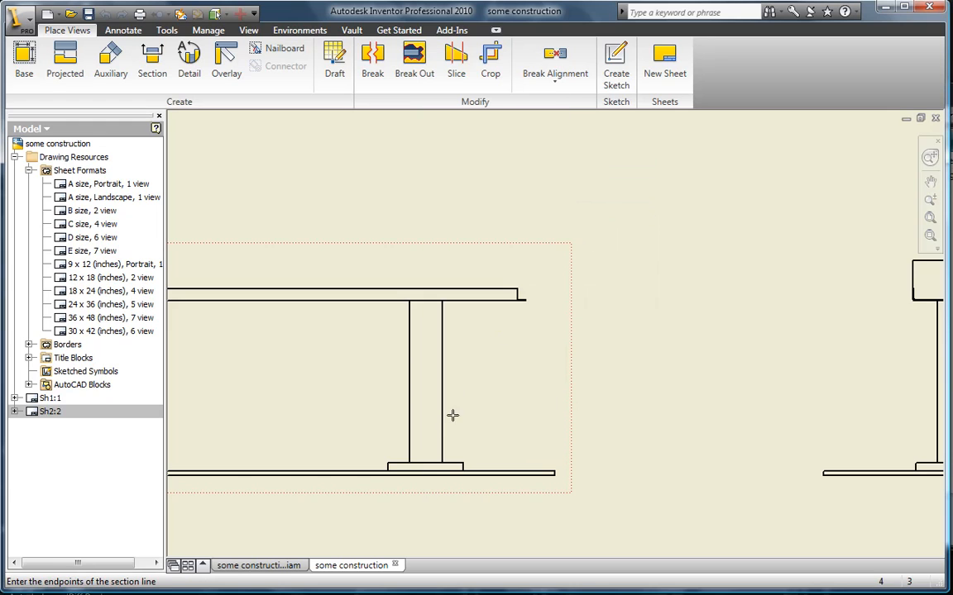
left_click(425, 493)
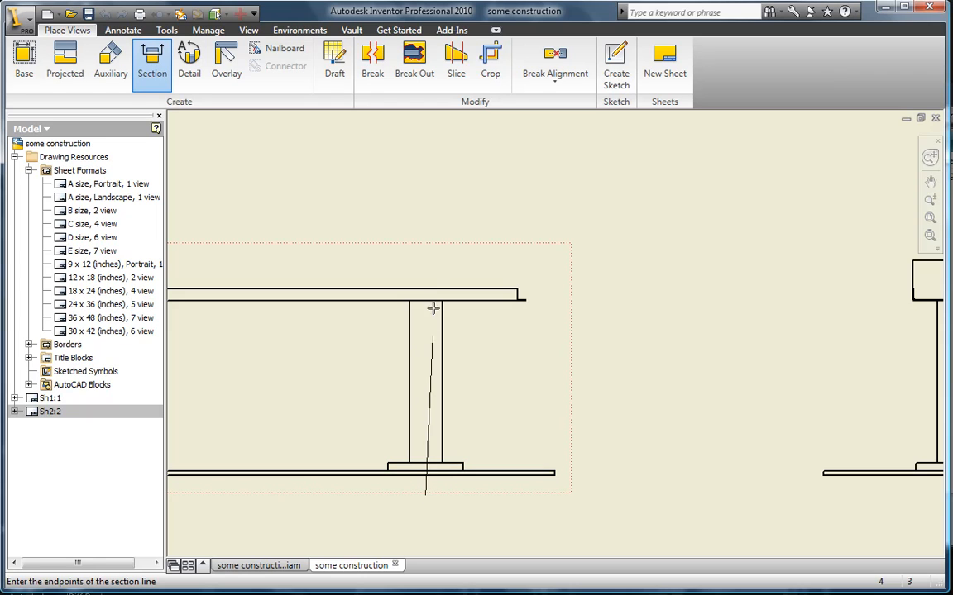
left_click(425, 228)
right_click(425, 229)
left_click(463, 238)
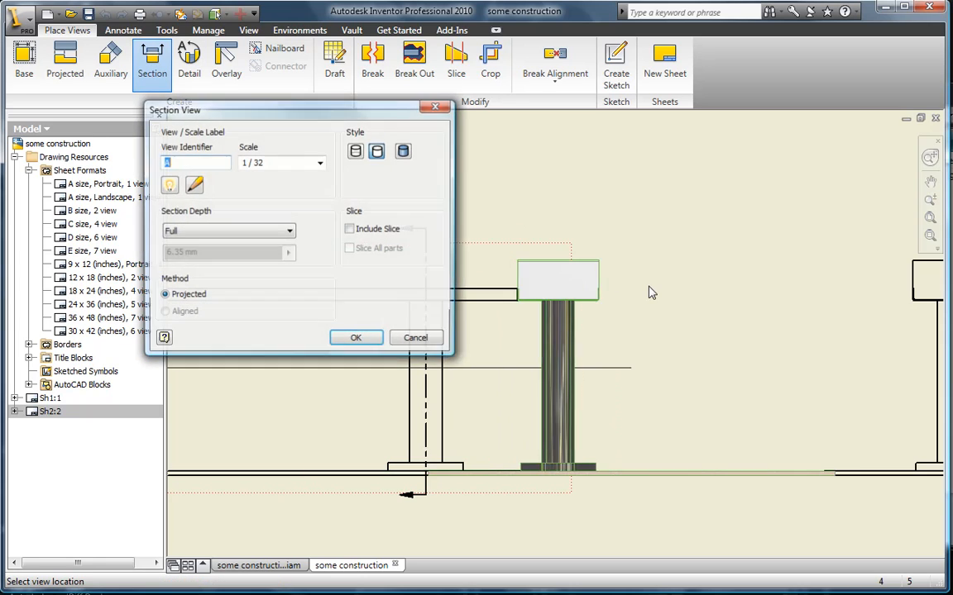
left_click(759, 308)
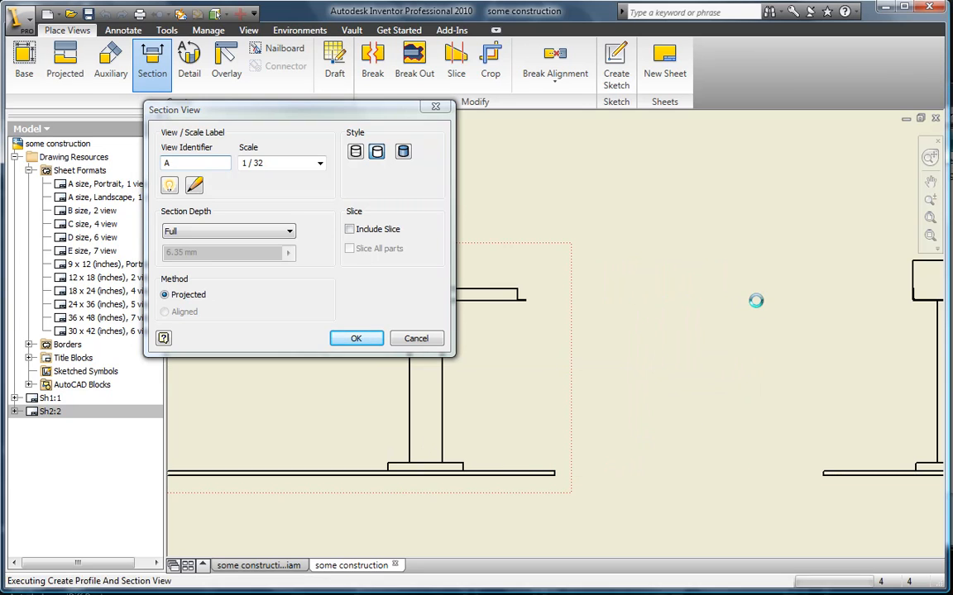
Delete the projected side view and move the section view A-A into its place.
scroll(765, 329, "down", 4)
middle_click_drag(716, 316, 441, 286)
right_click(589, 317)
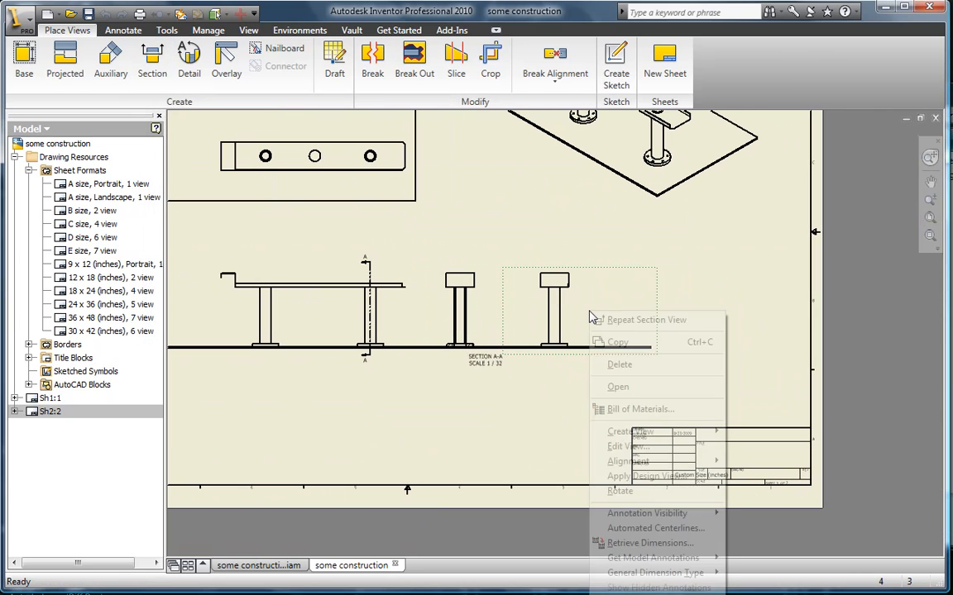
left_click(609, 364)
left_click(478, 338)
left_click_drag(536, 359, 615, 361)
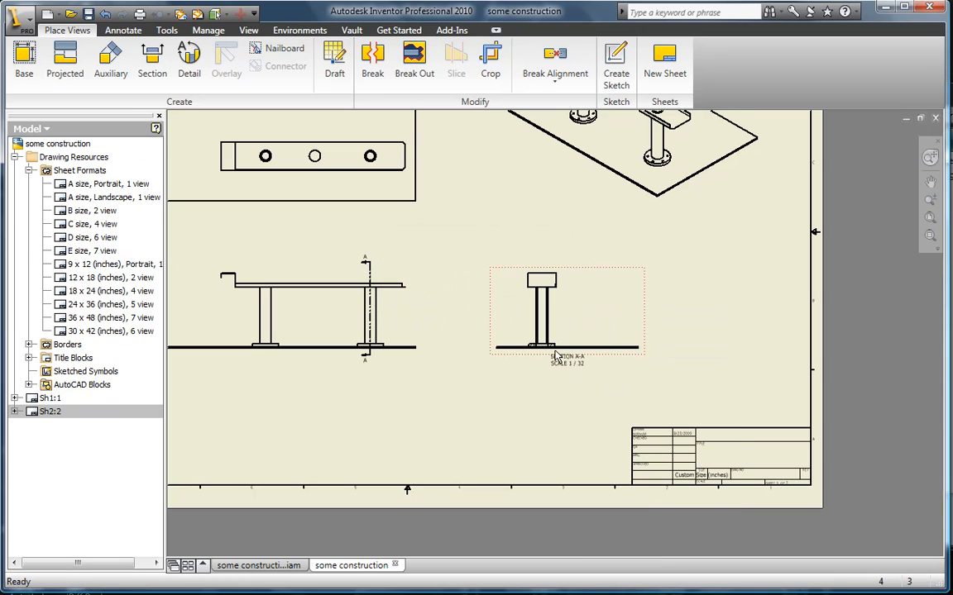
Create a circular detail view B at scale 1/12 of the leg's top joint in Section A-A, placed between and below the views.
scroll(544, 334, "up", 5)
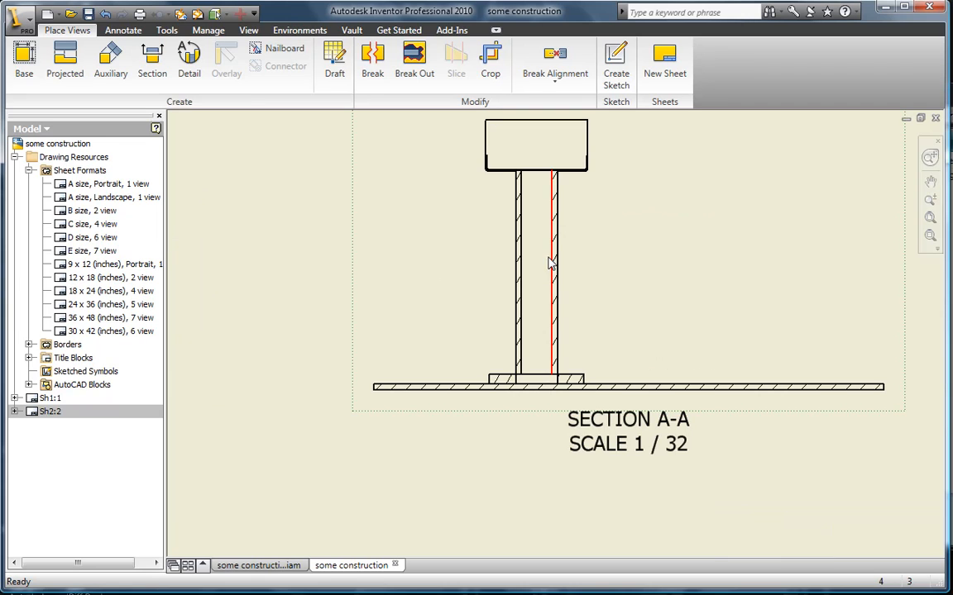
middle_click_drag(553, 225, 526, 308)
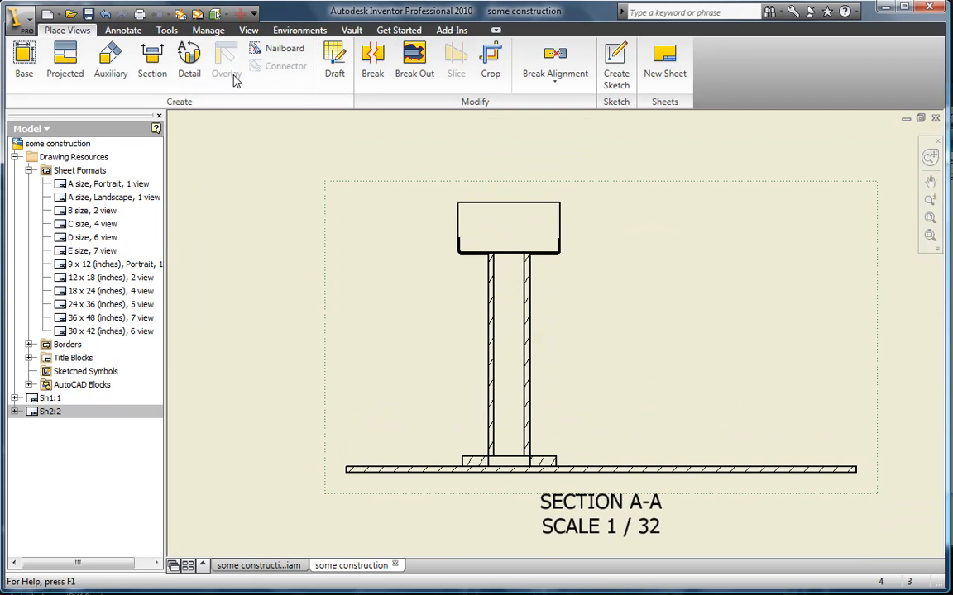
left_click(189, 58)
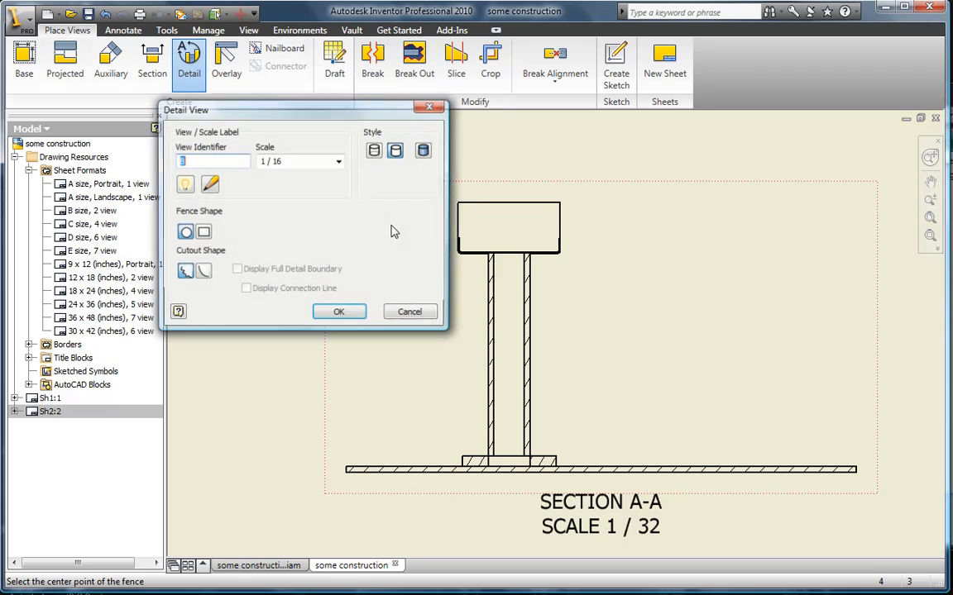
left_click(537, 263)
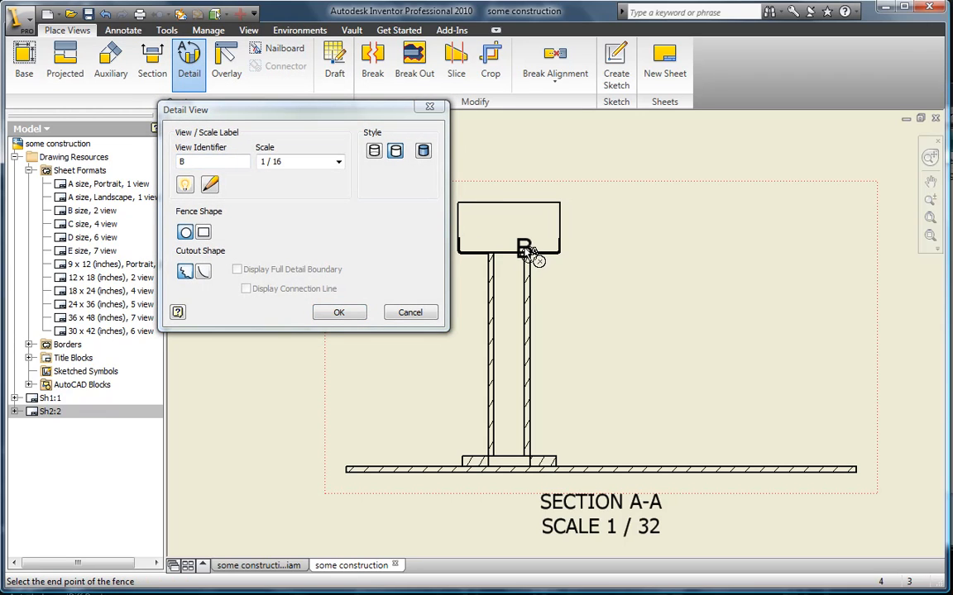
left_click(523, 248)
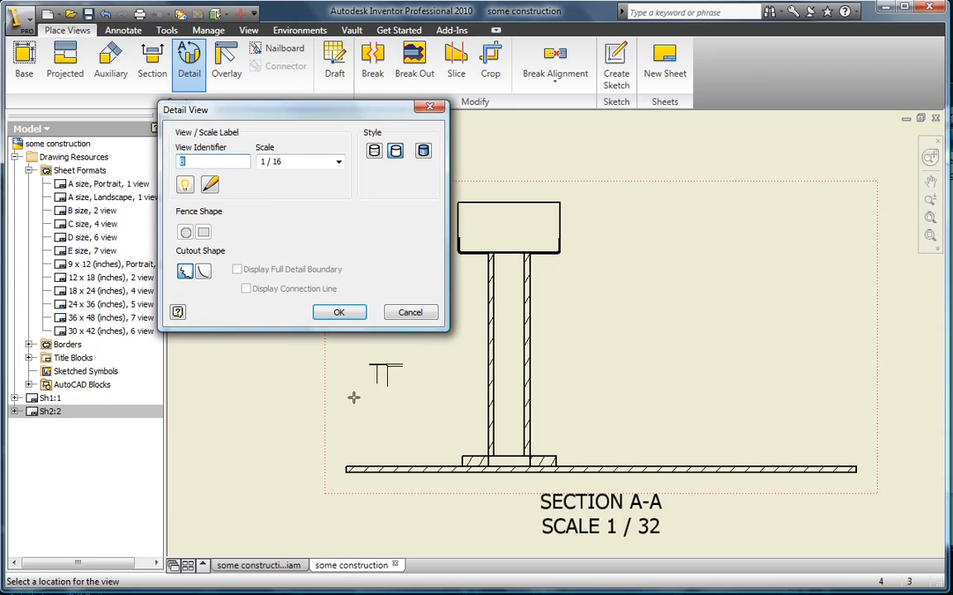
left_click(338, 163)
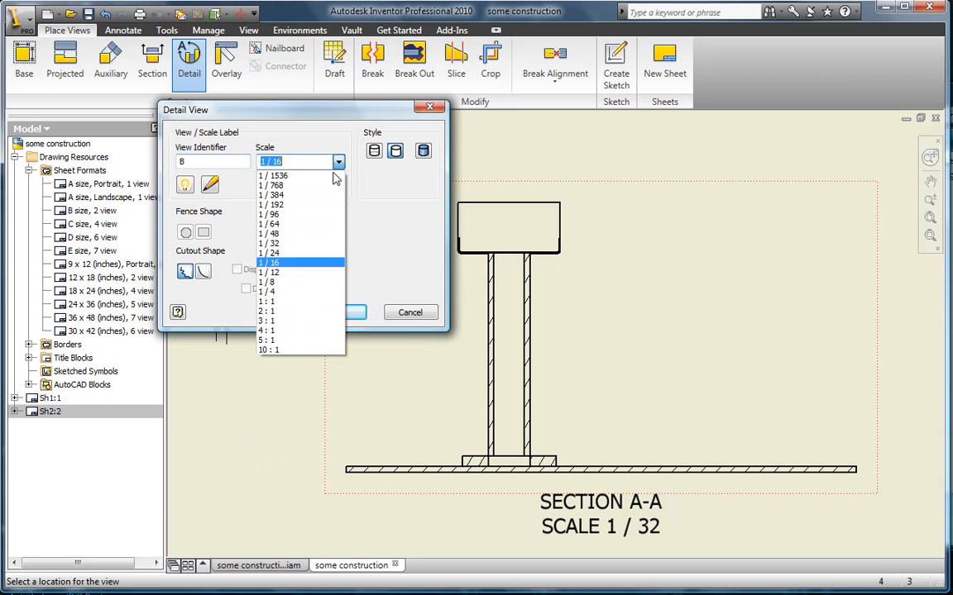
left_click(281, 272)
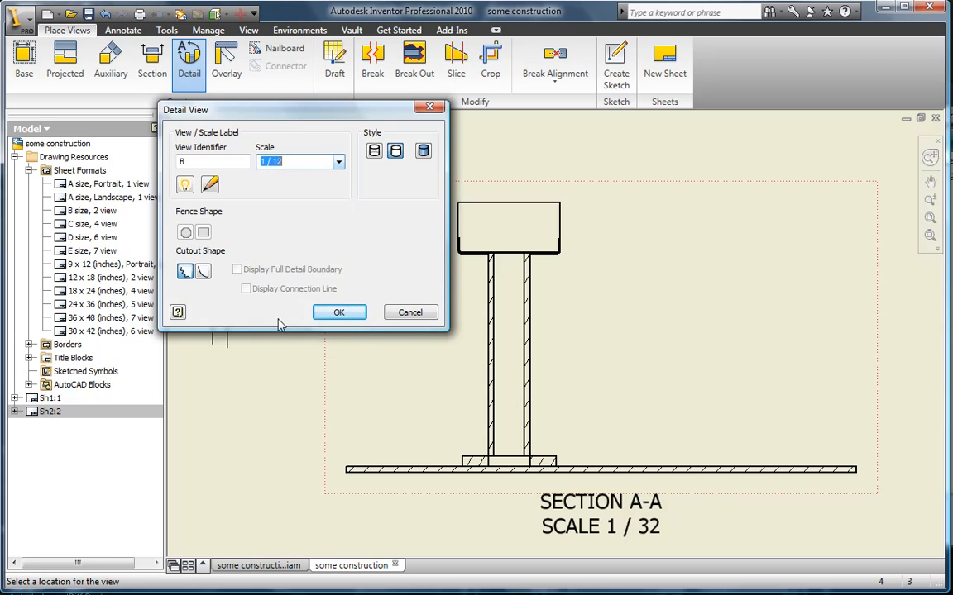
left_click(244, 405)
key("F2")
left_click_drag(281, 412, 619, 374)
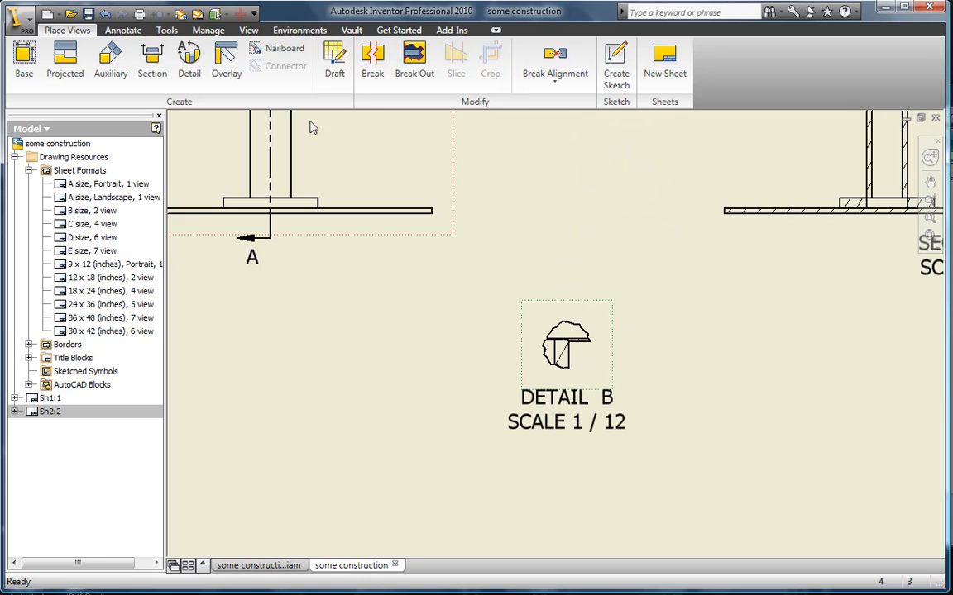
Turn on the display of scales in architectural units in the application's drawing options.
left_click(162, 34)
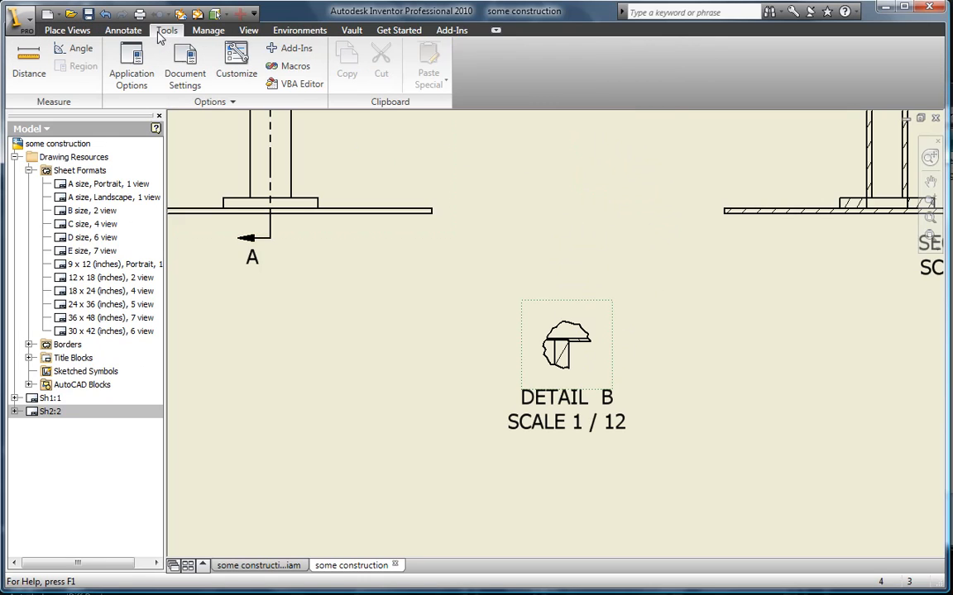
left_click(130, 68)
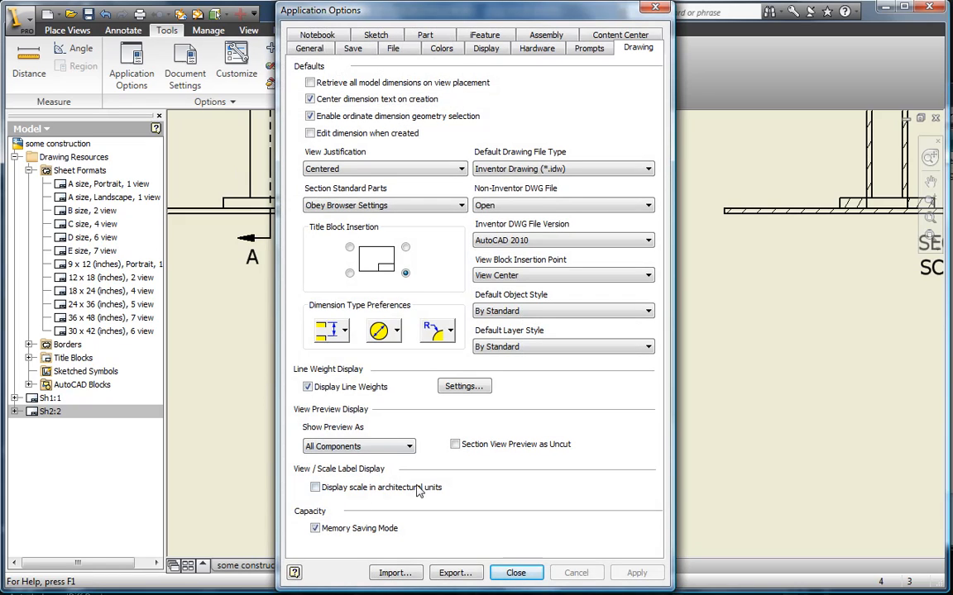
left_click(314, 488)
left_click(516, 572)
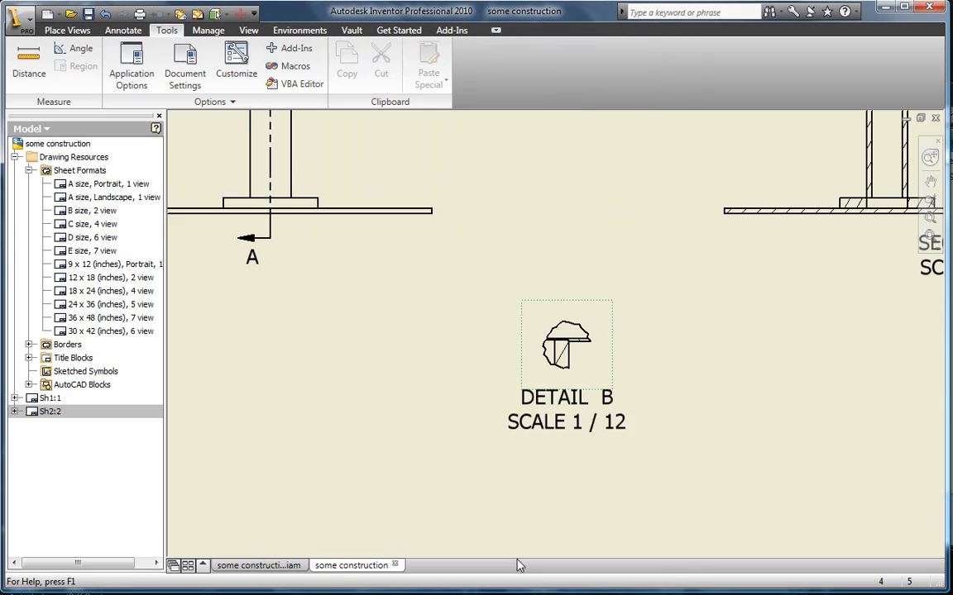
Add a 1 / 2 scale preset to the Default Standard (Fabrication-mm) style and save the standard.
left_click(198, 30)
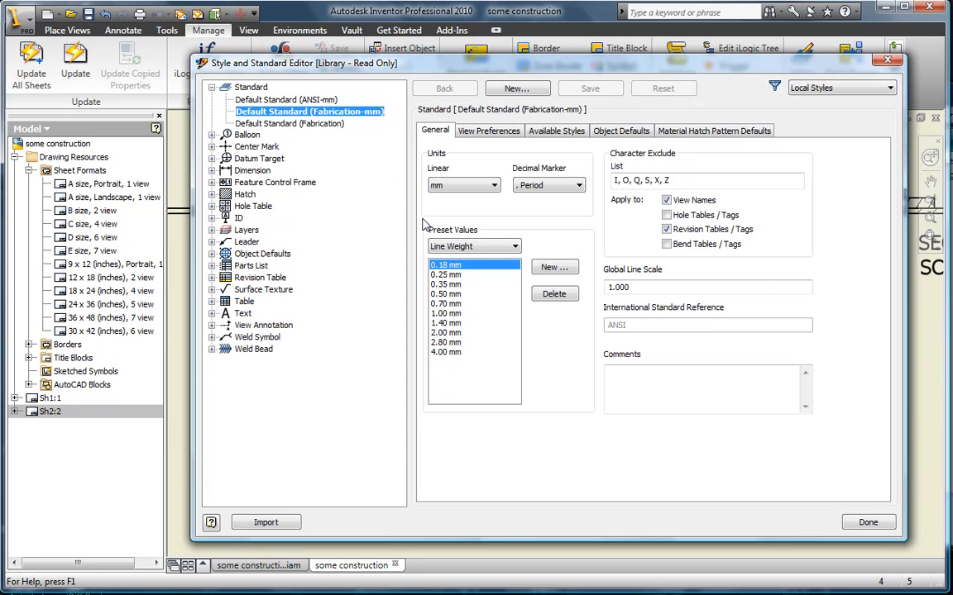
left_click(483, 246)
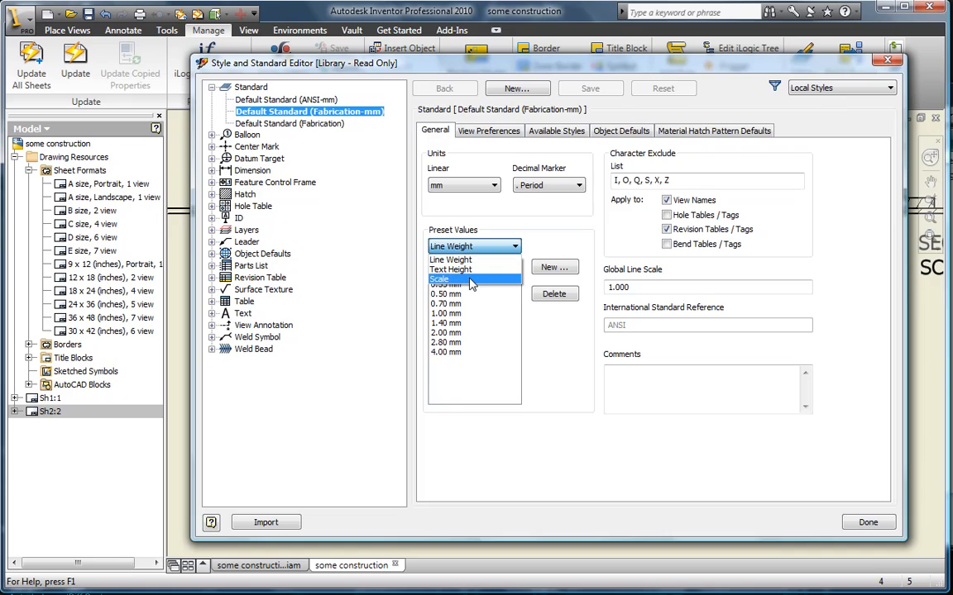
left_click(467, 275)
left_click_drag(513, 332, 511, 375)
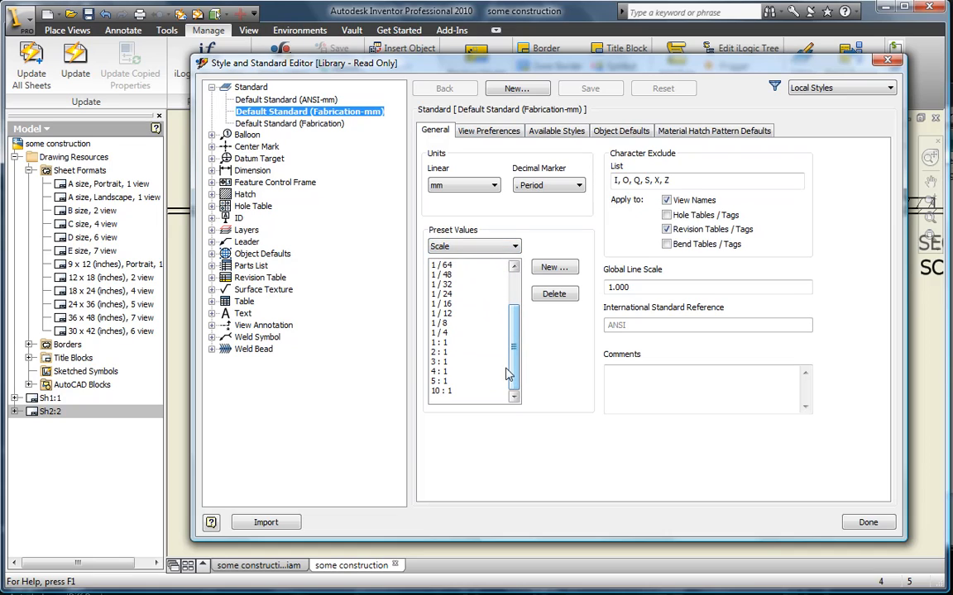
left_click(552, 268)
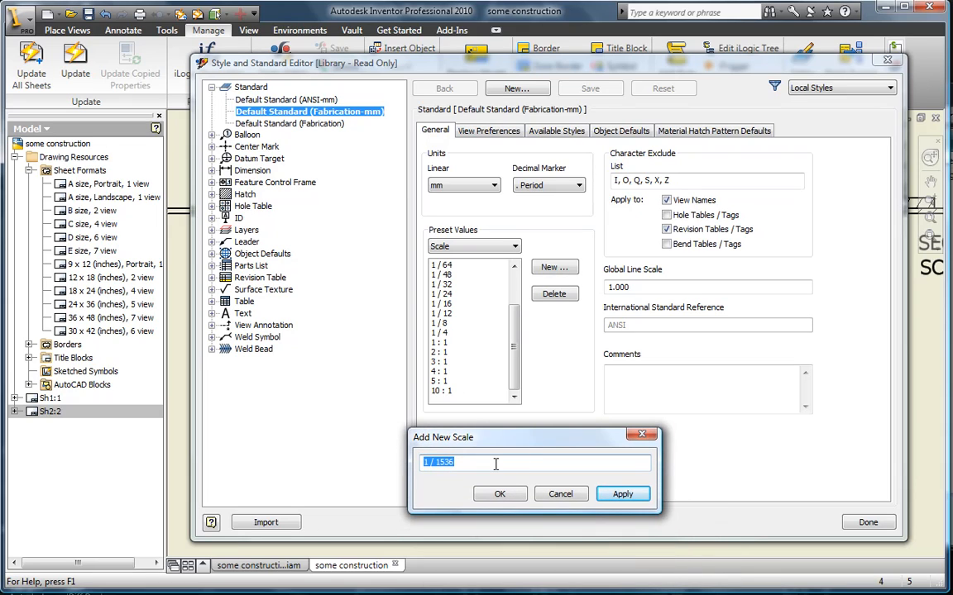
type("1")
left_click(497, 493)
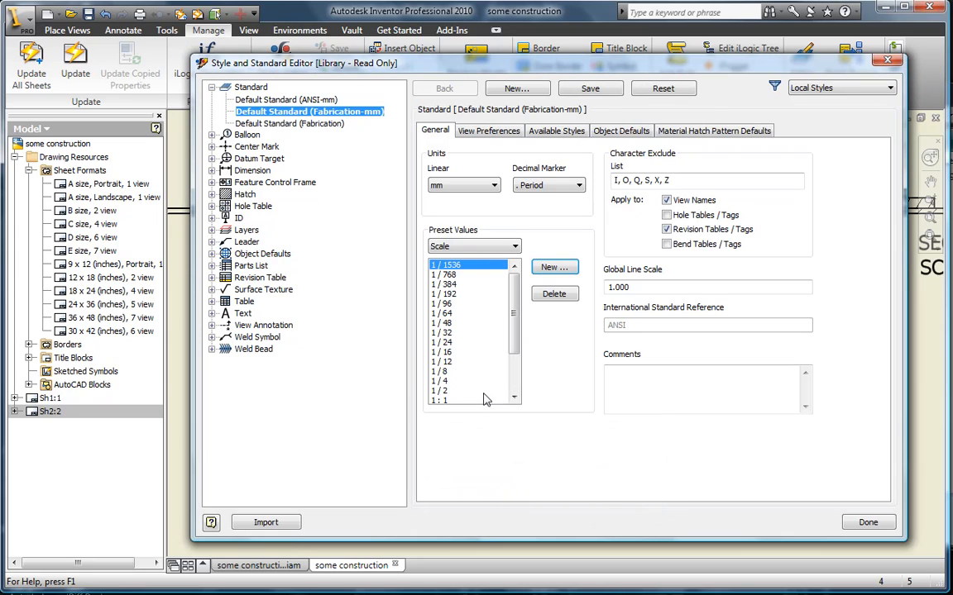
left_click(447, 392)
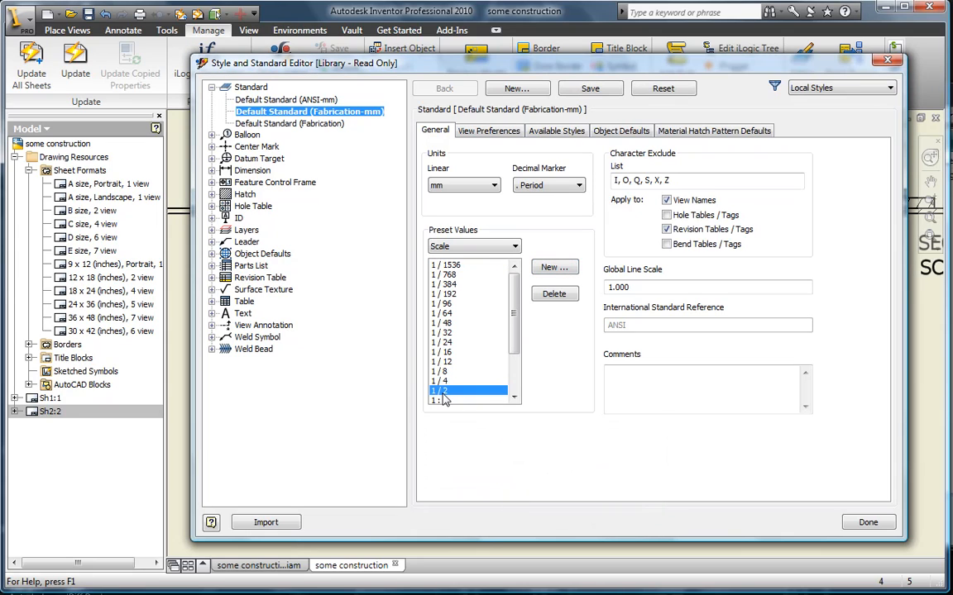
left_click(588, 89)
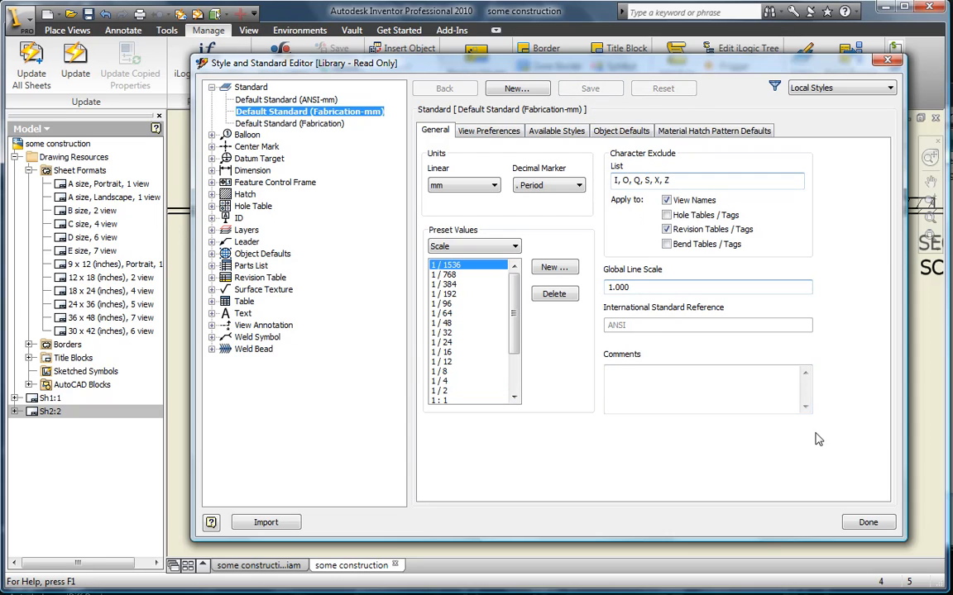
left_click(867, 522)
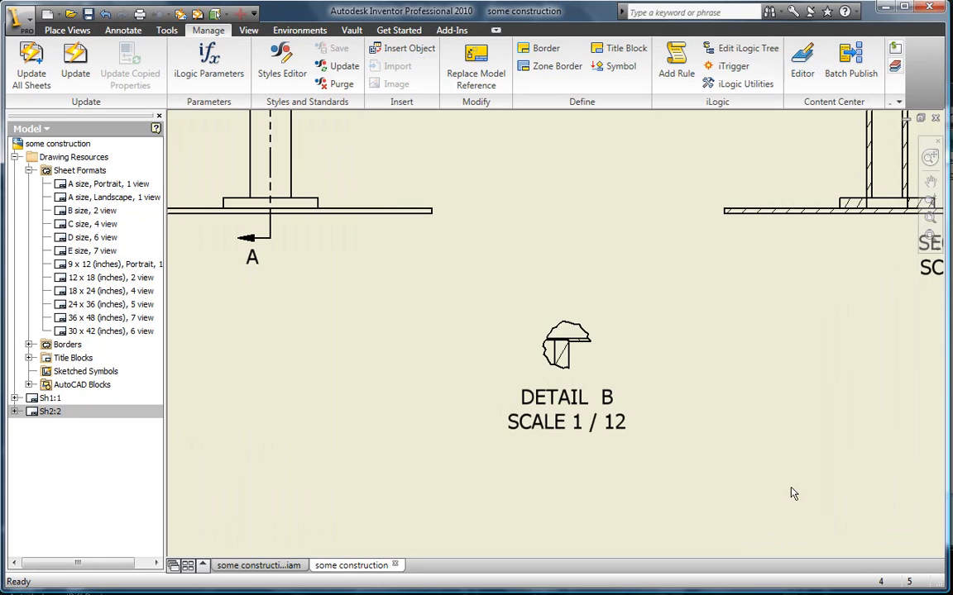
Set the scale of detail view B to 6" = 1'-0" and move the enlarged view down below the other views.
right_click(611, 370)
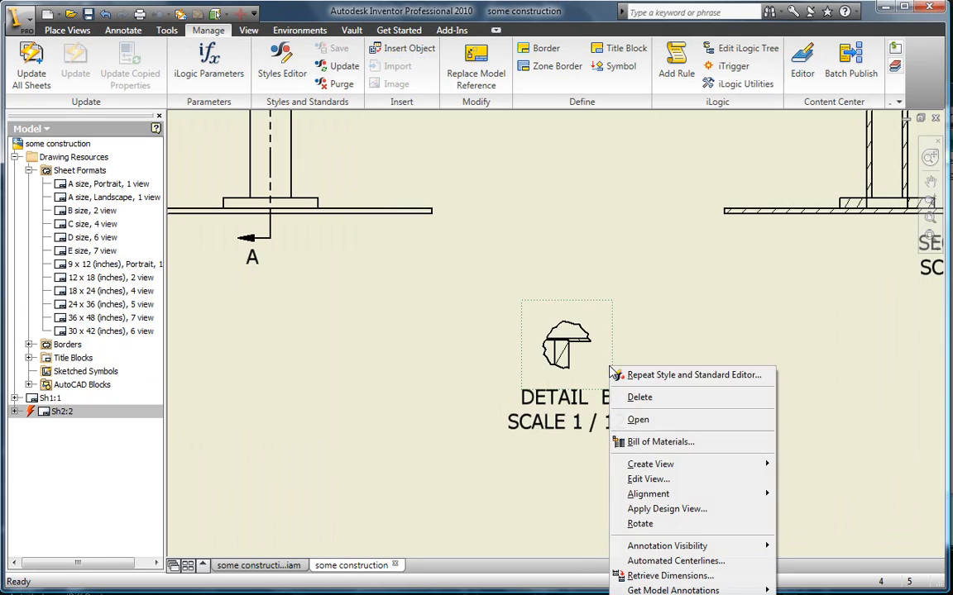
left_click(650, 479)
mouse_move(269, 265)
left_mouse_down()
mouse_move(449, 201)
mouse_move(587, 21)
mouse_move(617, 41)
left_mouse_up()
left_click(285, 291)
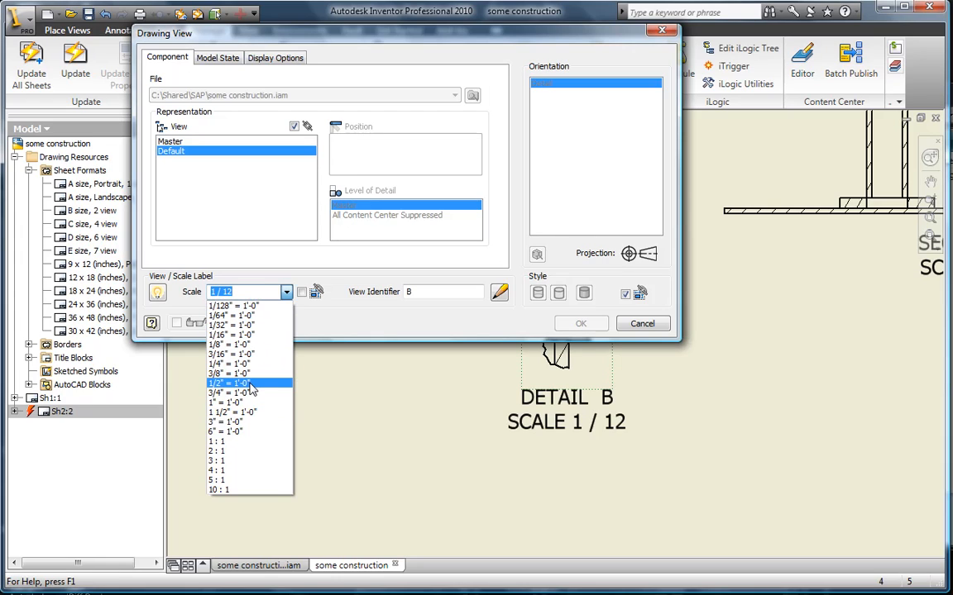
left_click(248, 431)
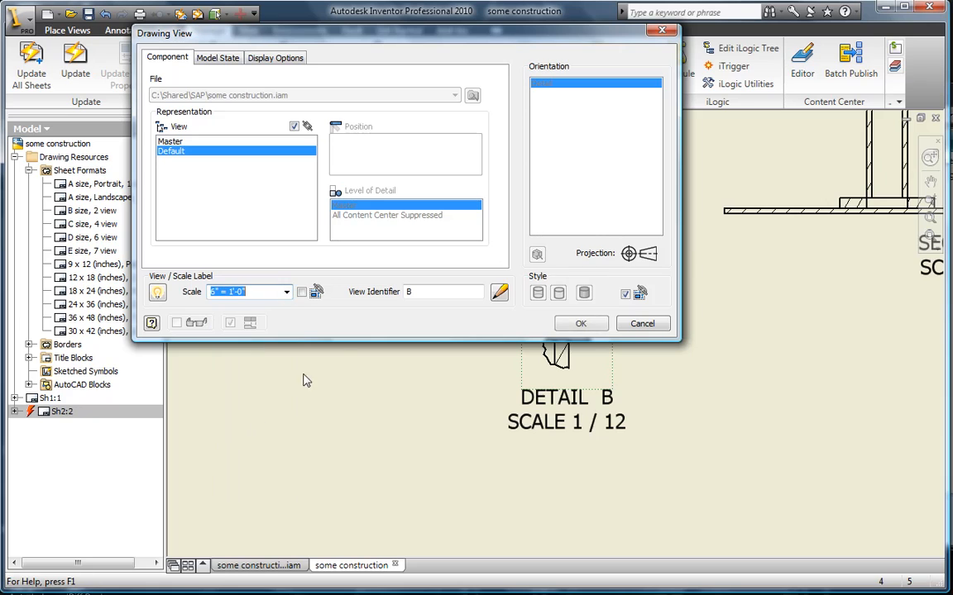
left_click(570, 323)
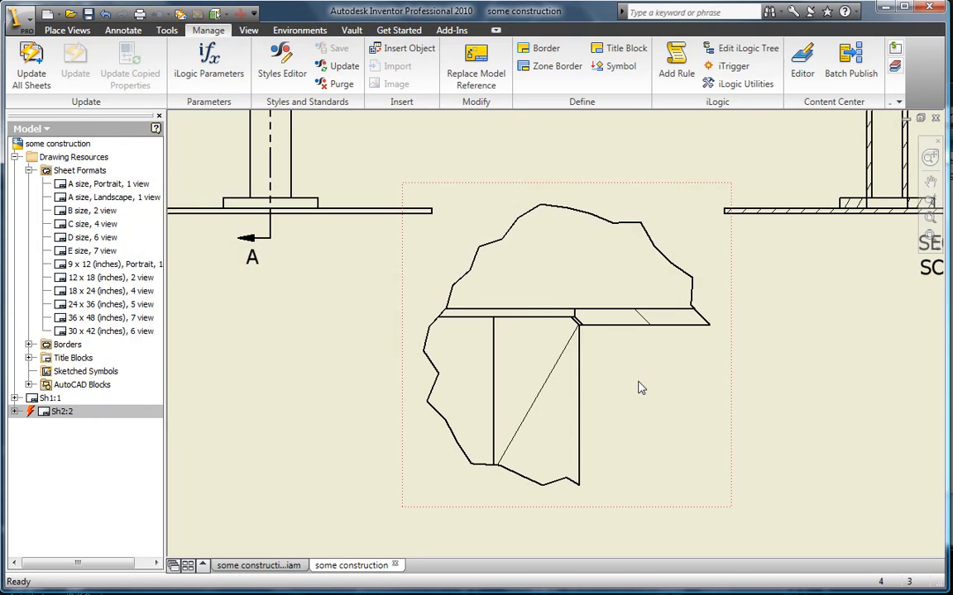
left_click_drag(696, 449, 691, 491)
Set the scale of the leg's hatch pattern in detail view B to 0.05.
scroll(586, 425, "down", 3)
middle_click_drag(577, 377, 542, 252)
right_click(549, 304)
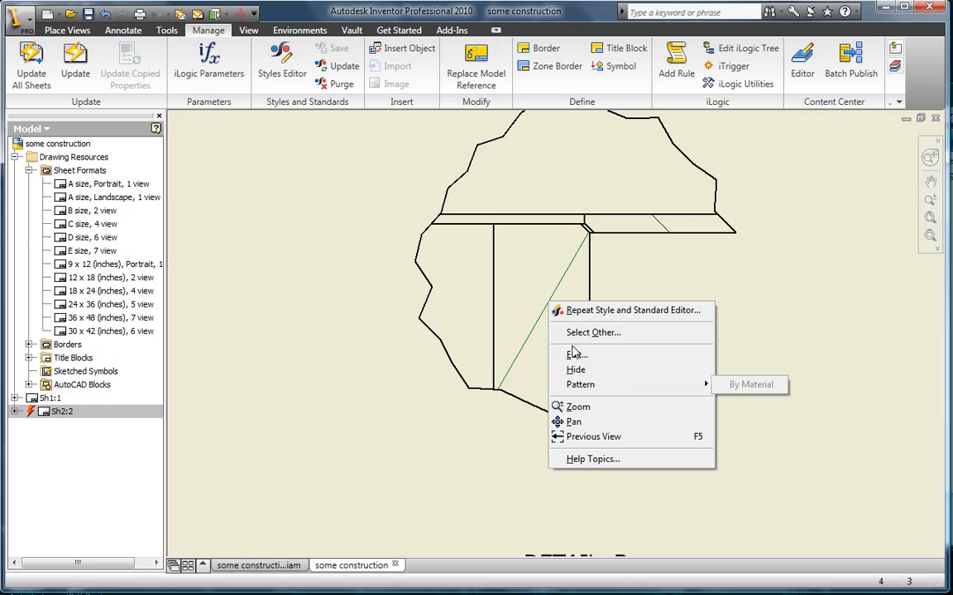
left_click(575, 356)
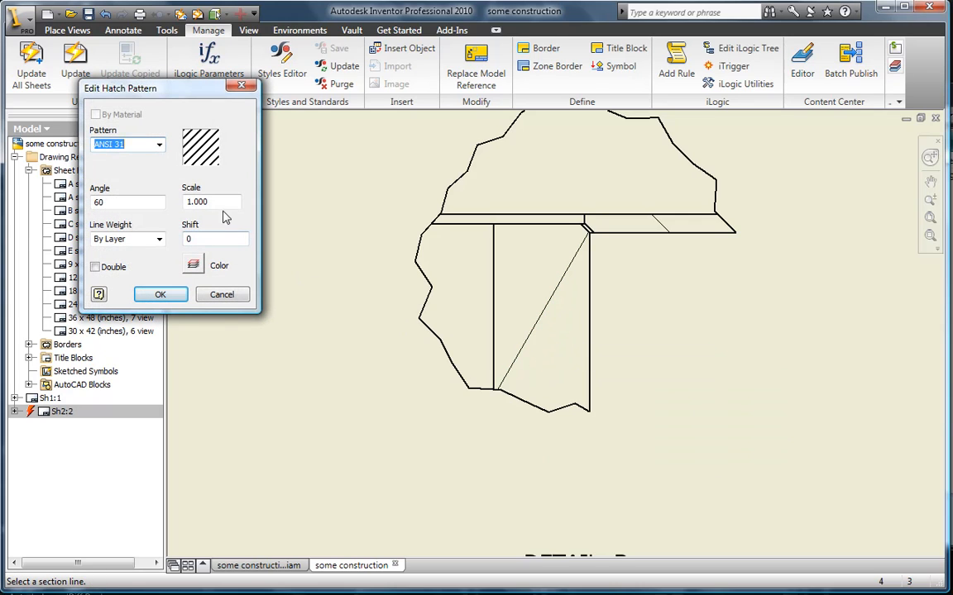
left_click_drag(216, 202, 160, 197)
type("0.05")
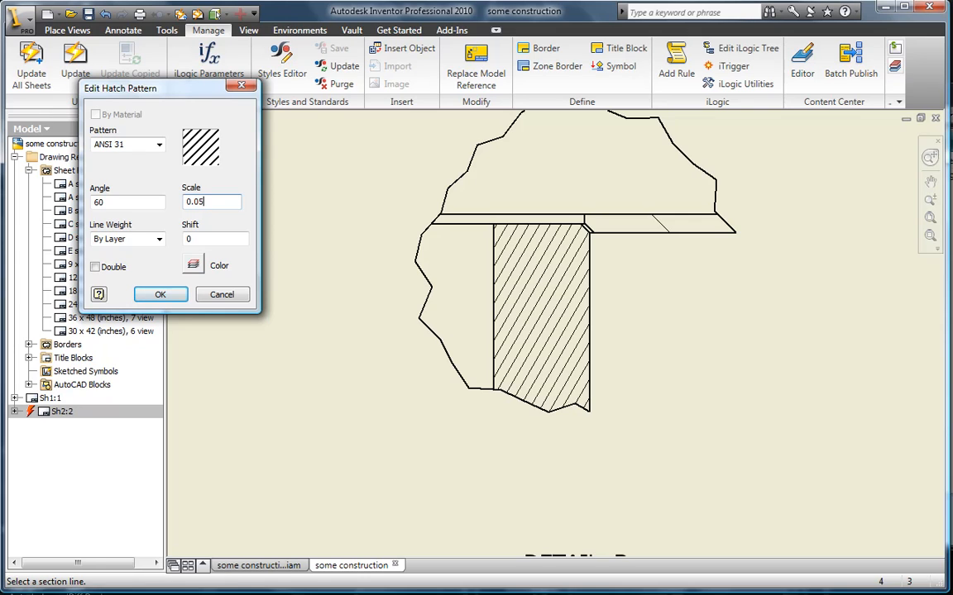
left_click(180, 293)
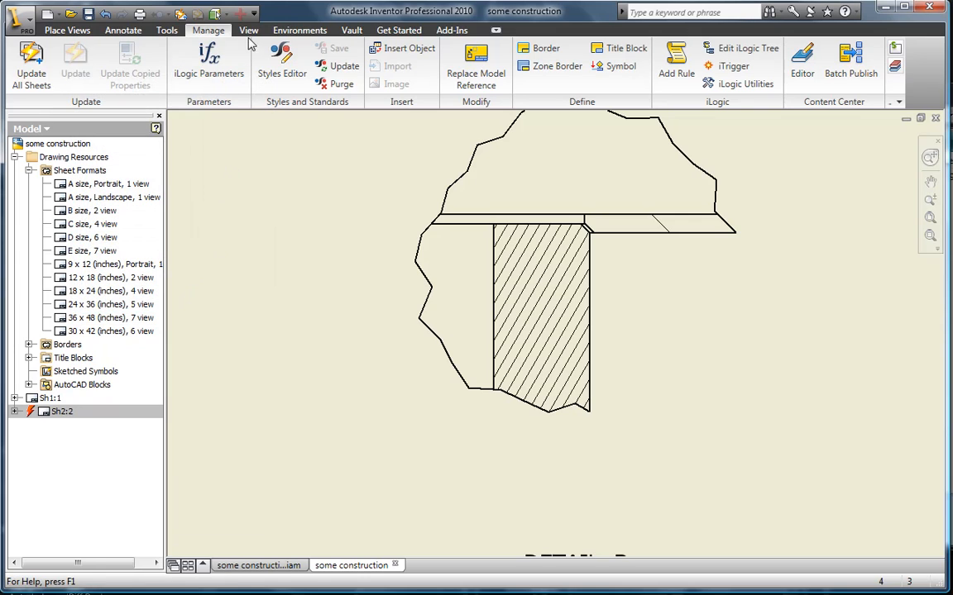
Add a two-line leader note "Weld here" pointing to the small slanted edge at the hatched leg's upper right corner.
left_click(122, 30)
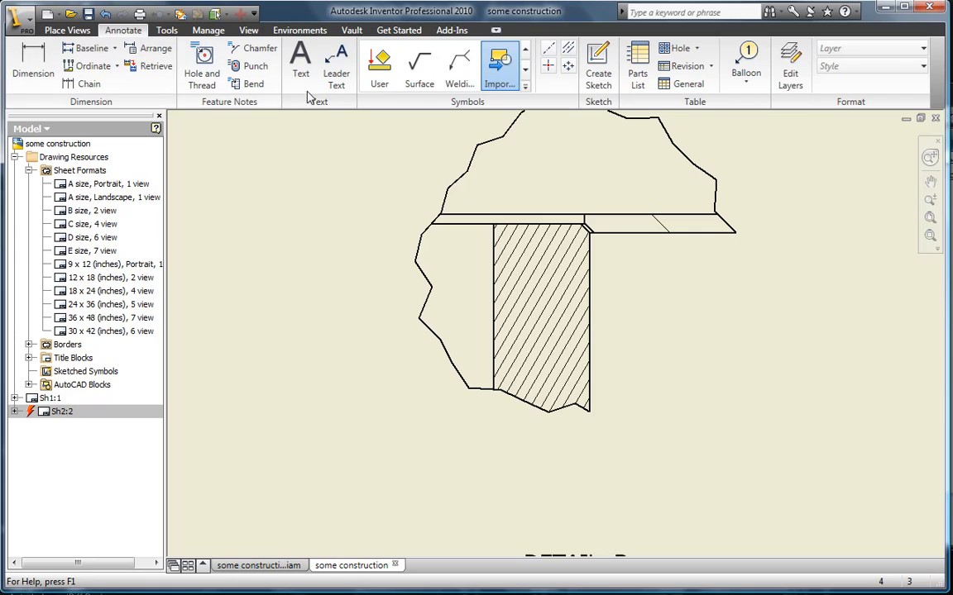
left_click(337, 77)
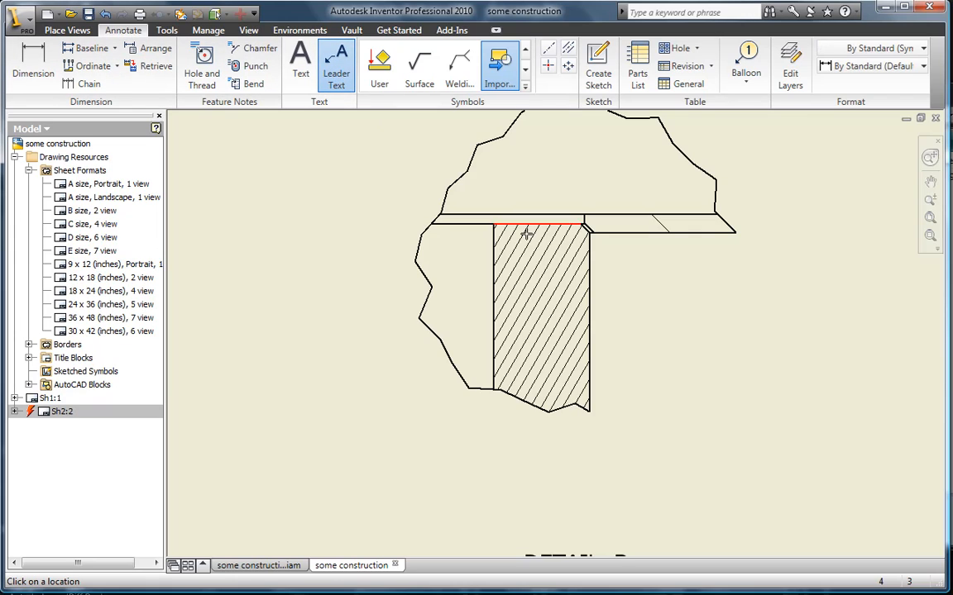
left_click(574, 245)
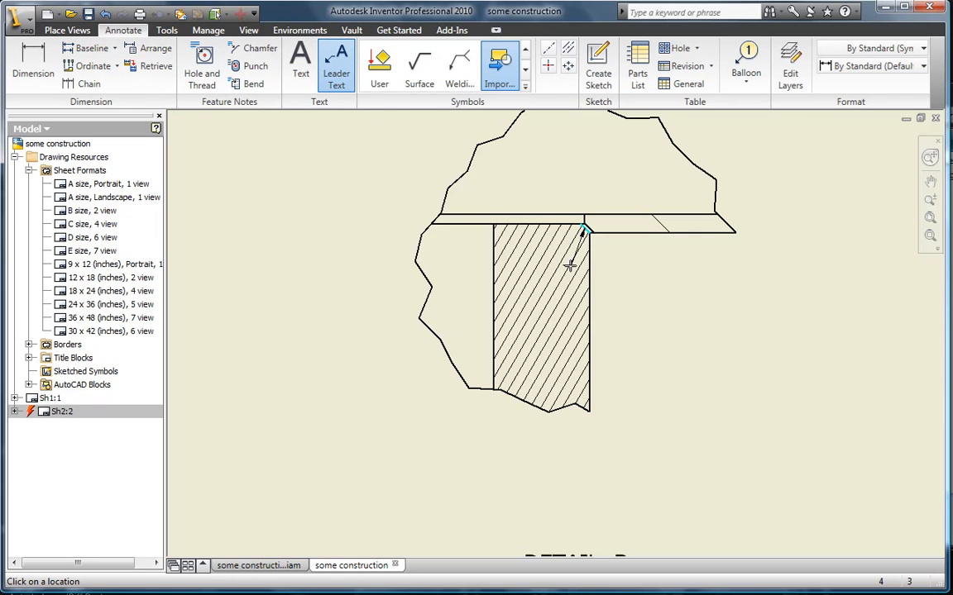
right_click(569, 265)
left_click(581, 272)
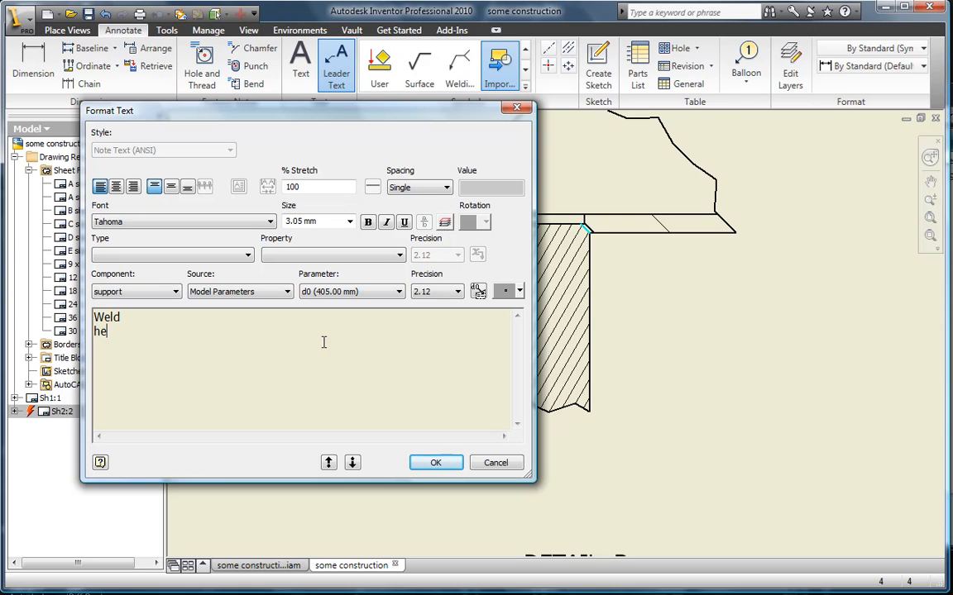
left_click(438, 464)
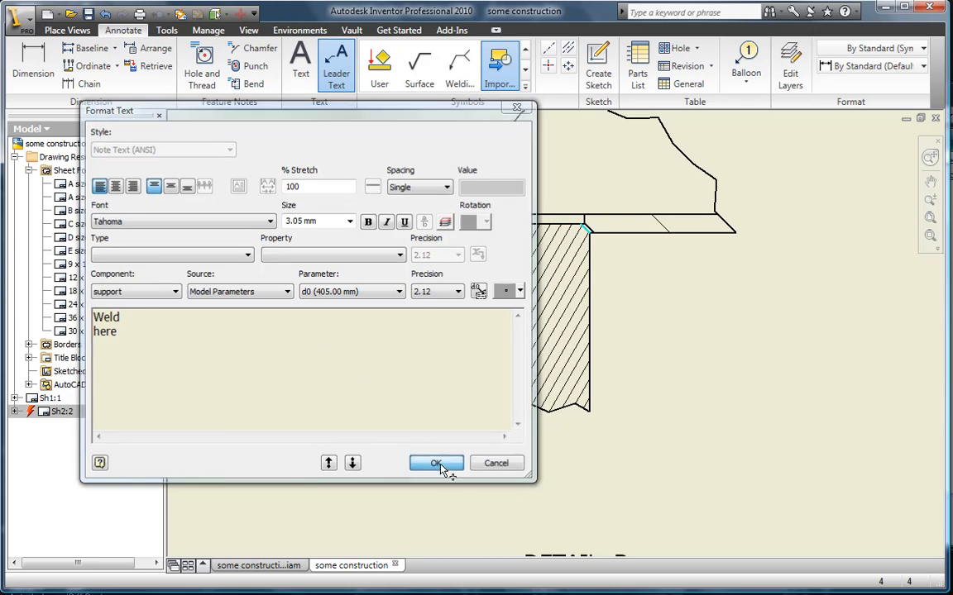
scroll(541, 301, "up", 3)
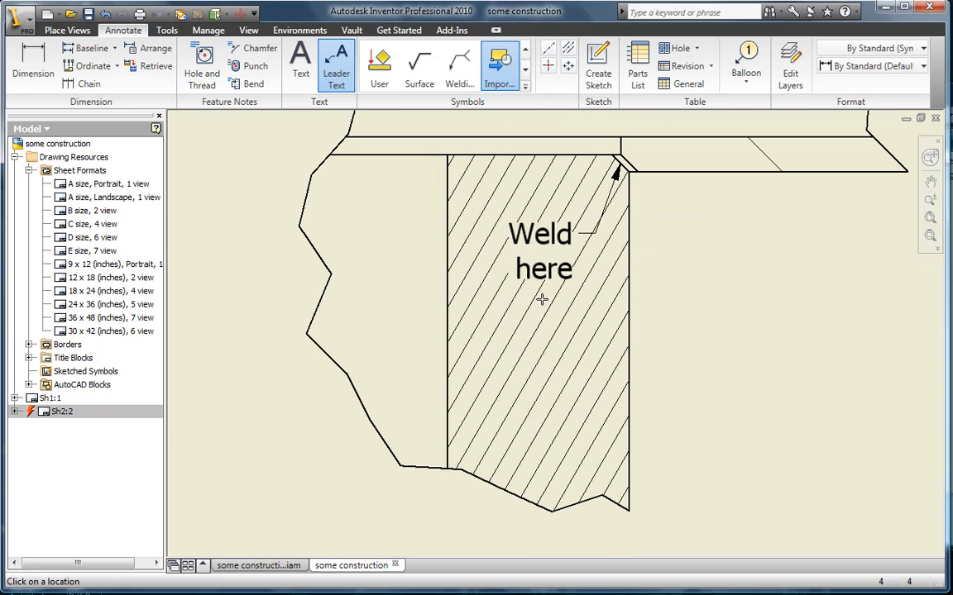
scroll(585, 236, "up", 5)
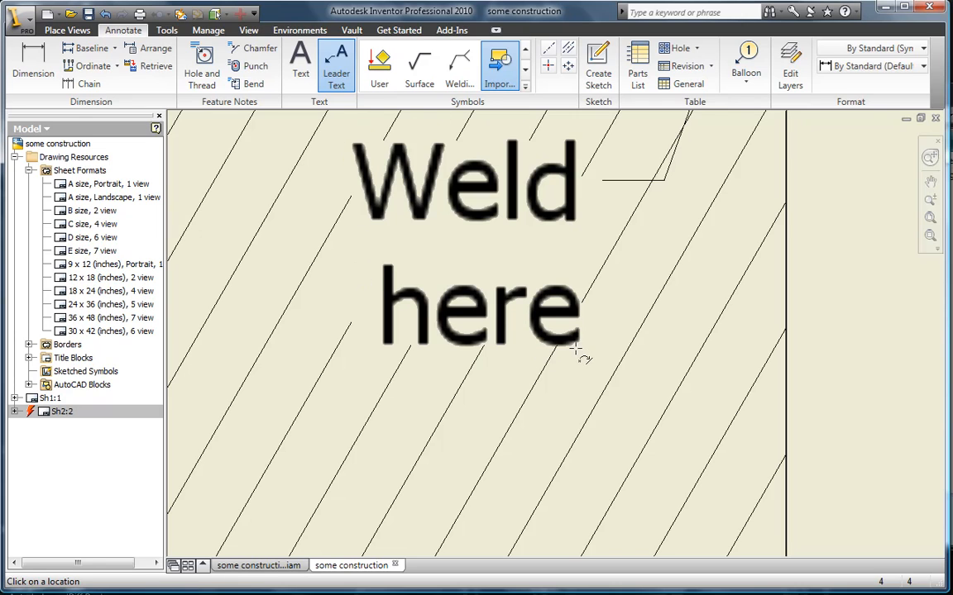
scroll(579, 351, "down", 5)
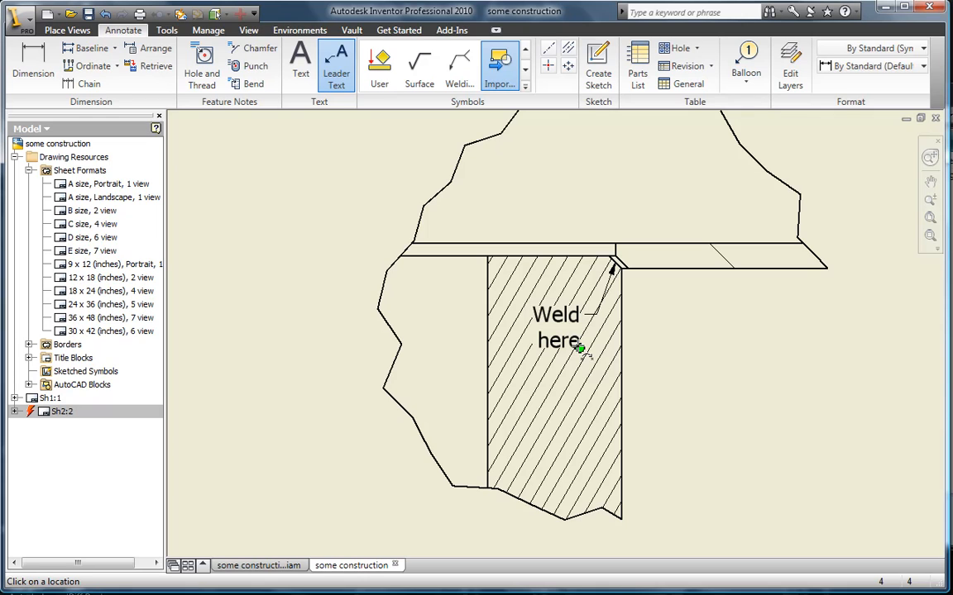
scroll(581, 350, "down", 6)
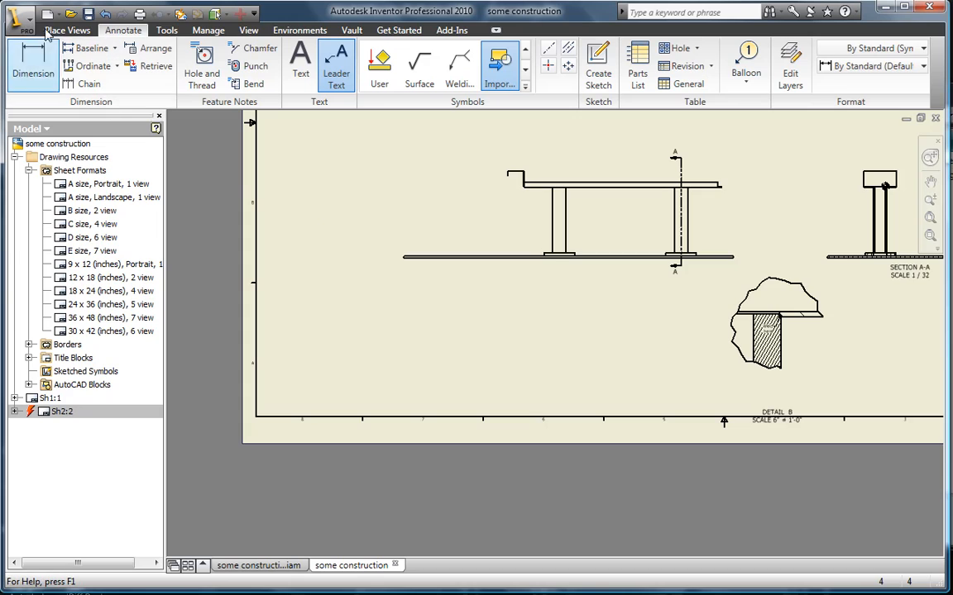
Open the sheet metal part Long_Plate.ipt, view its flat pattern and return to the folded model.
left_click(71, 14)
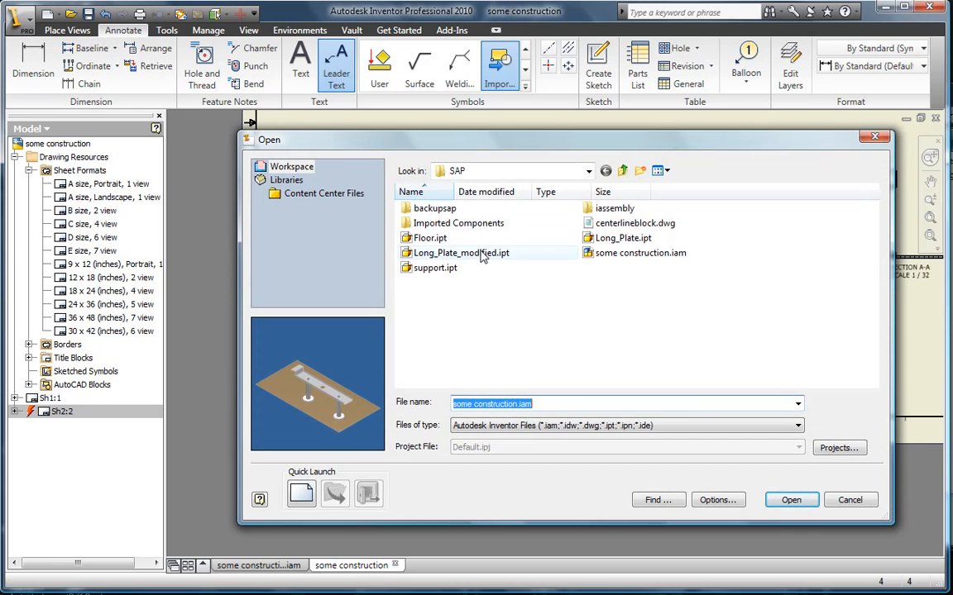
left_click(612, 238)
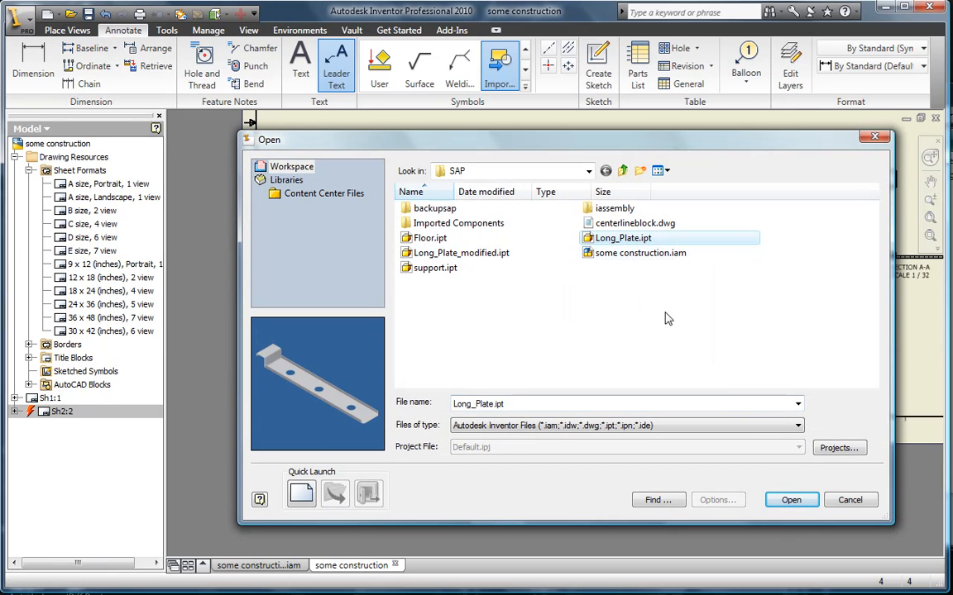
left_click(790, 500)
scroll(465, 333, "down", 4)
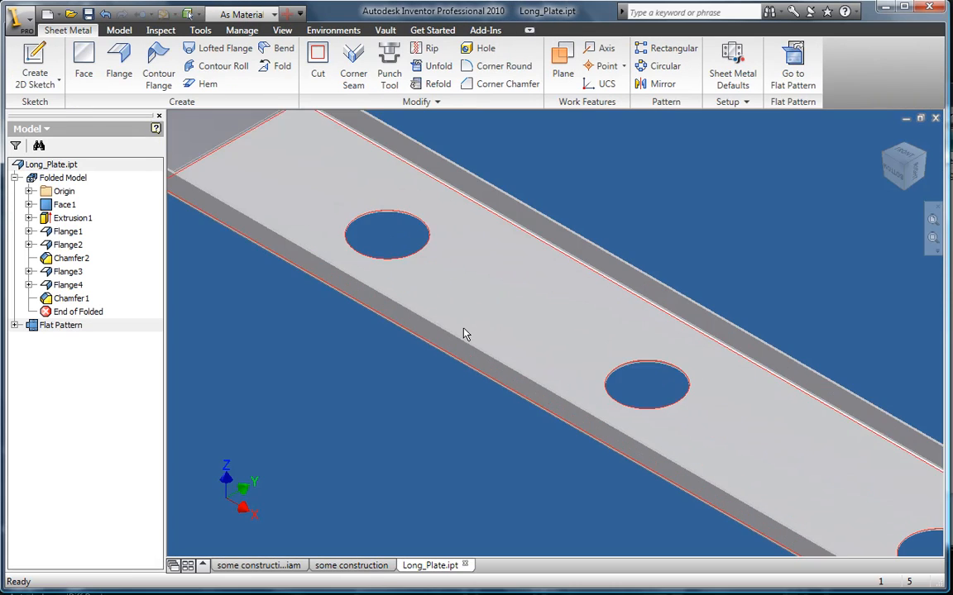
scroll(465, 334, "up", 3)
double_click(62, 325)
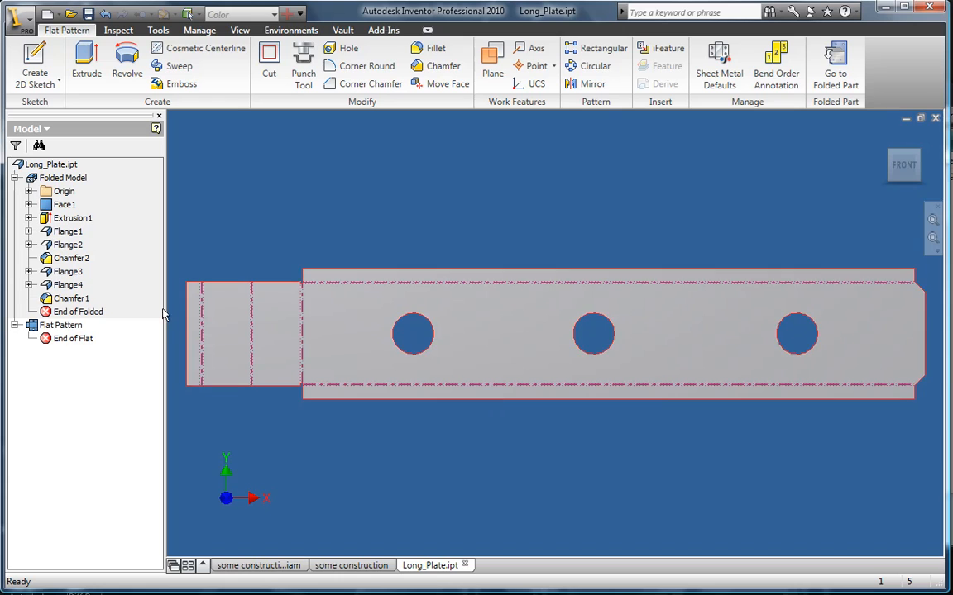
double_click(62, 178)
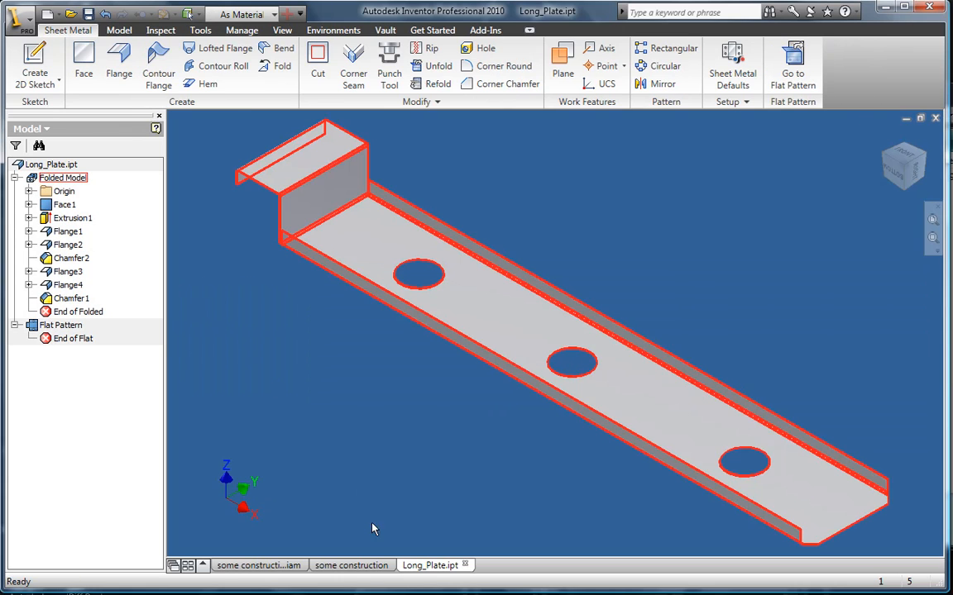
Return to the construction drawing and place a front view of Long_Plate.ipt's folded model below the existing views, plus a projected view to its right.
left_click(344, 567)
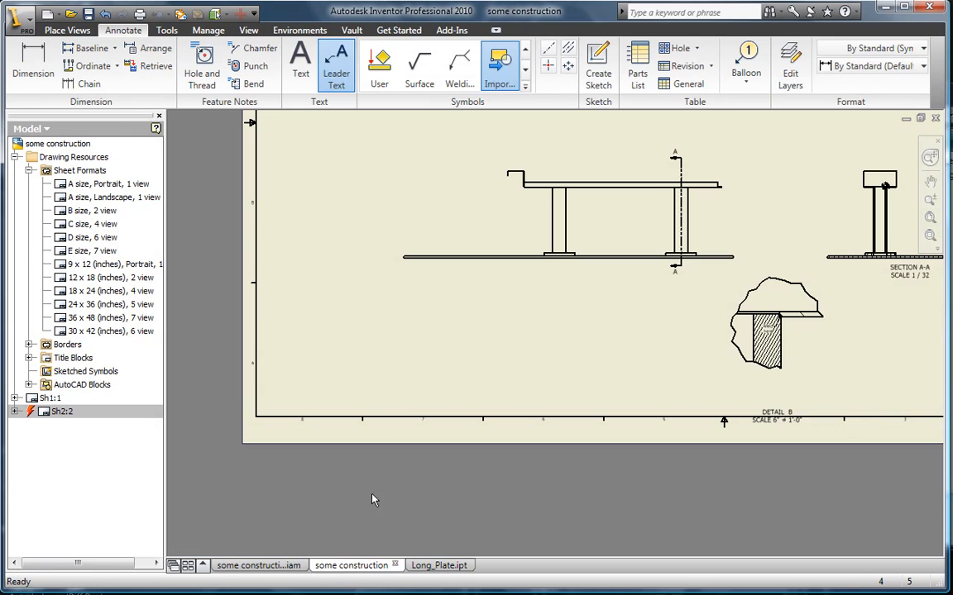
right_click(382, 347)
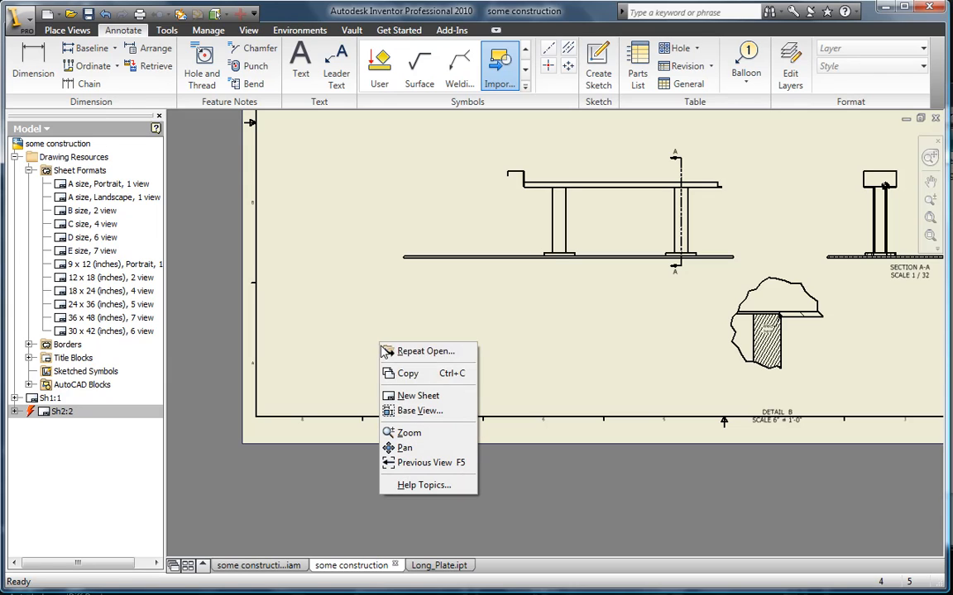
left_click(422, 411)
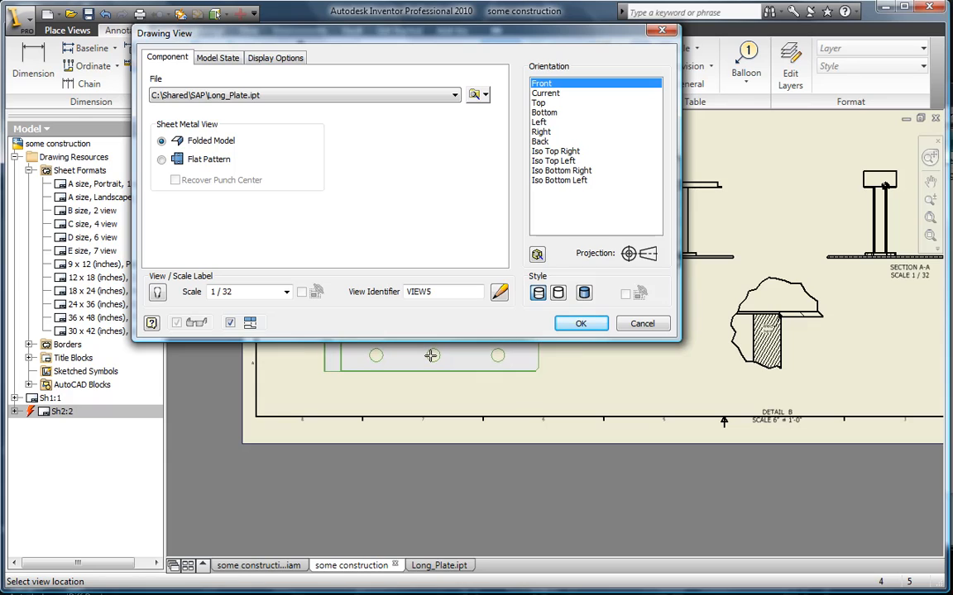
left_click(432, 356)
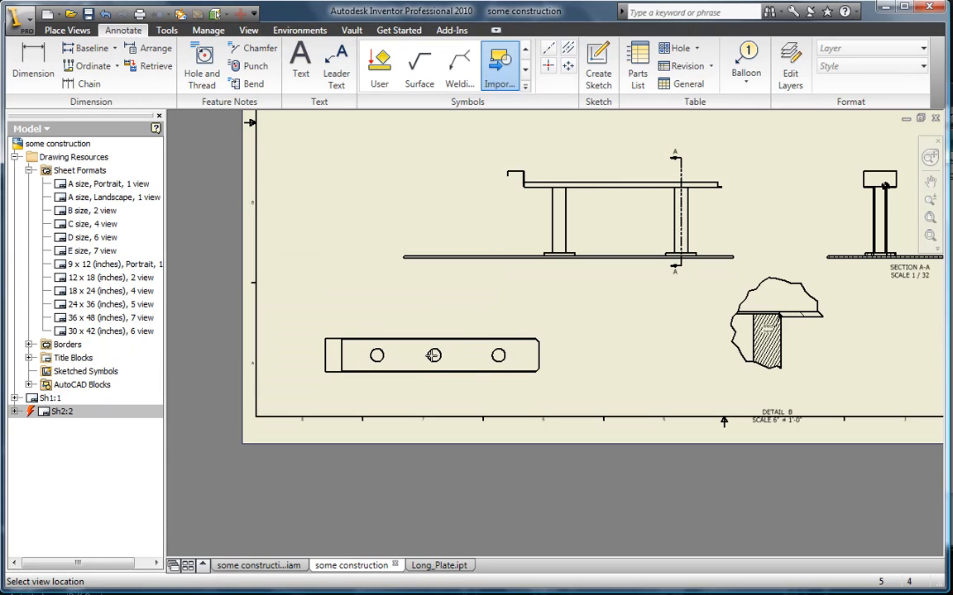
scroll(433, 355, "down", 3)
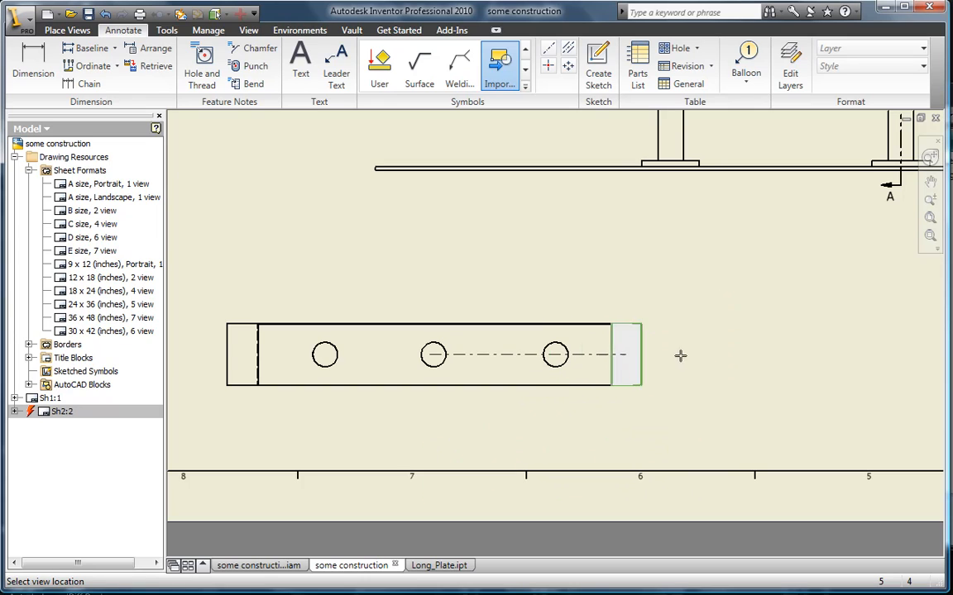
left_click(726, 356)
right_click(730, 357)
left_click(756, 365)
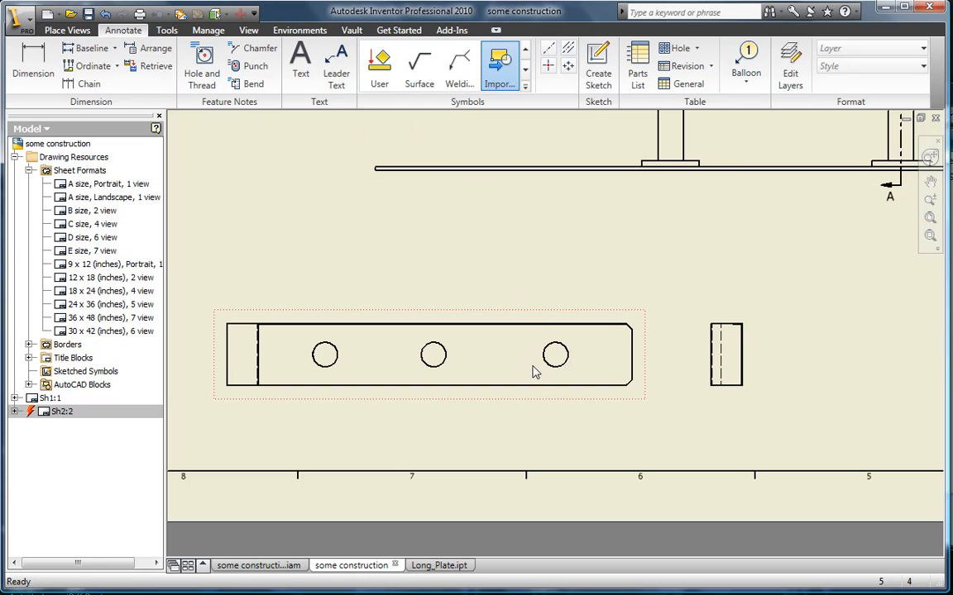
Insert a general table of Long_Plate.ipt's sheet metal bend data with numeric bend IDs just above the plate's front view.
left_click(688, 84)
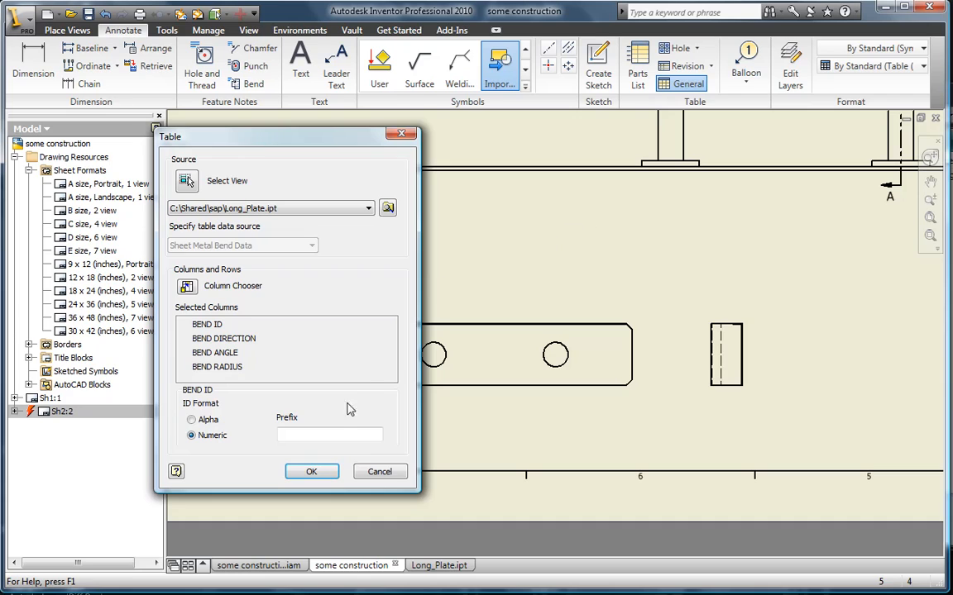
left_click(313, 472)
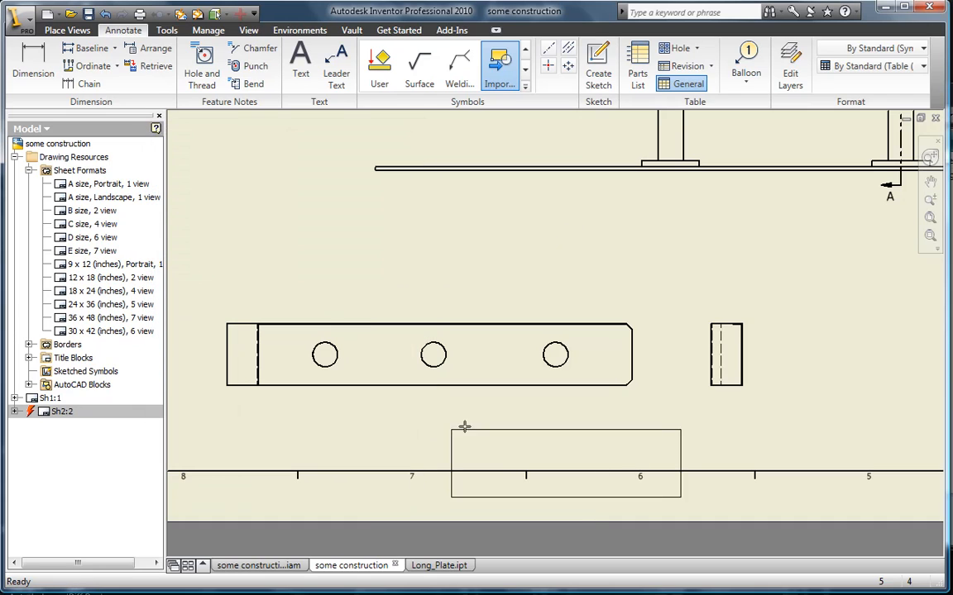
left_click(304, 236)
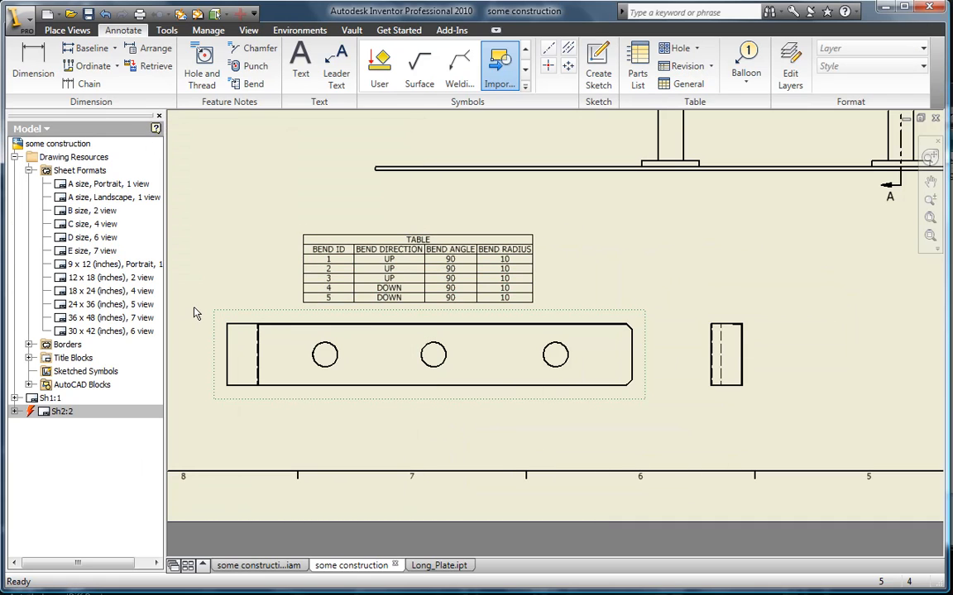
Place a base view of Long_Plate.ipt's flat pattern in its default orientation, above and to the right of the folded front view.
right_click(650, 268)
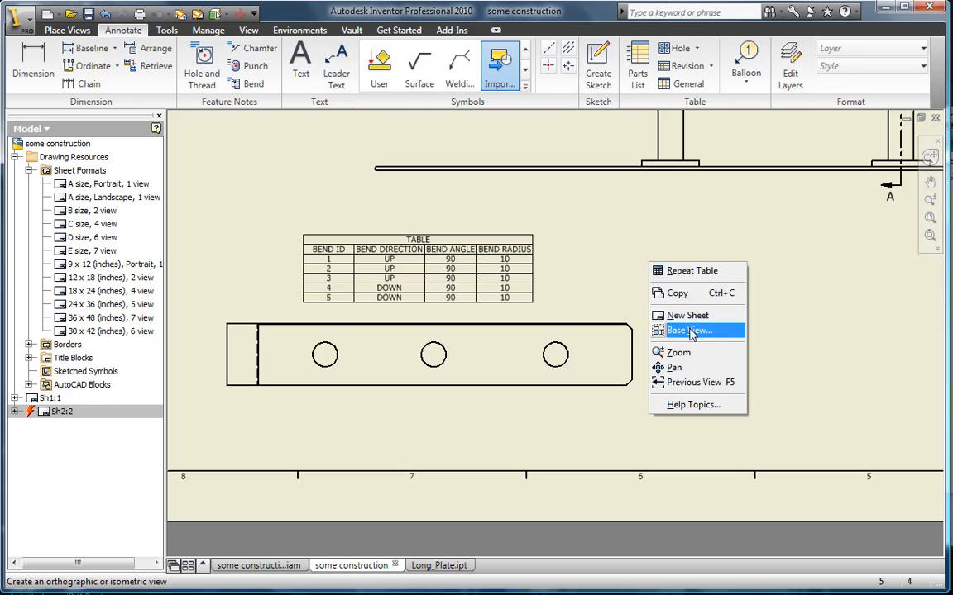
left_click(683, 329)
left_click(176, 160)
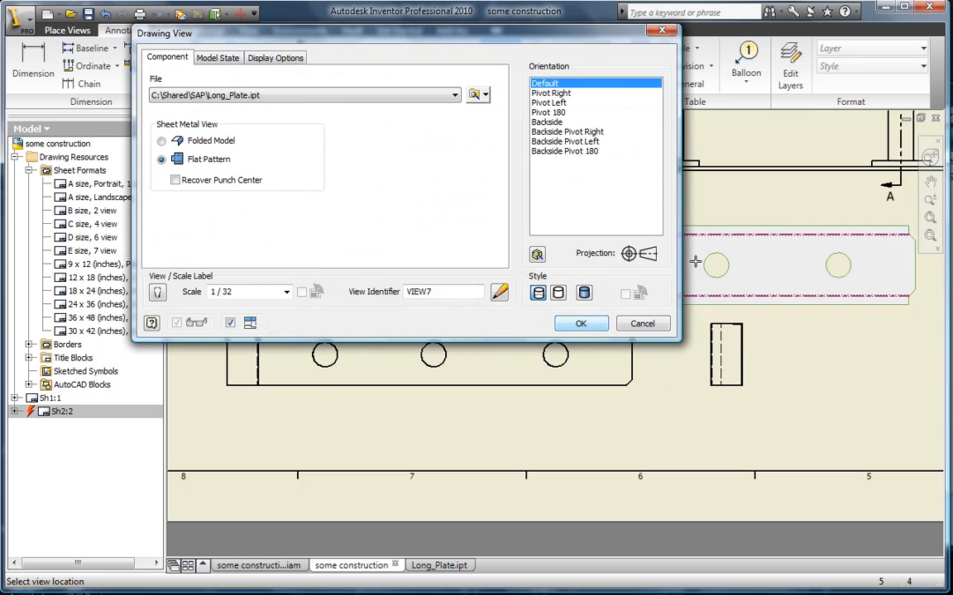
left_click(690, 260)
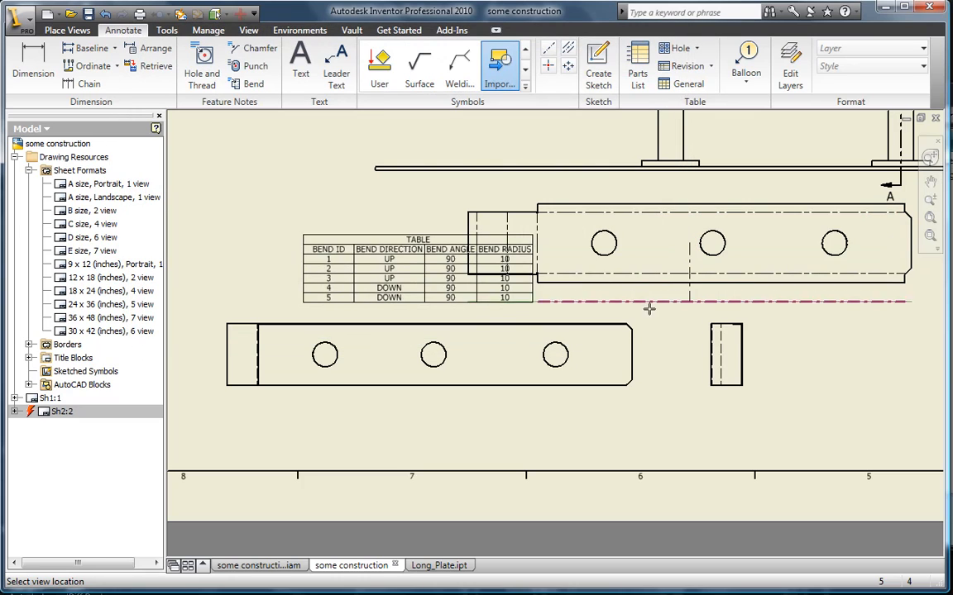
right_click(326, 229)
left_click(333, 237)
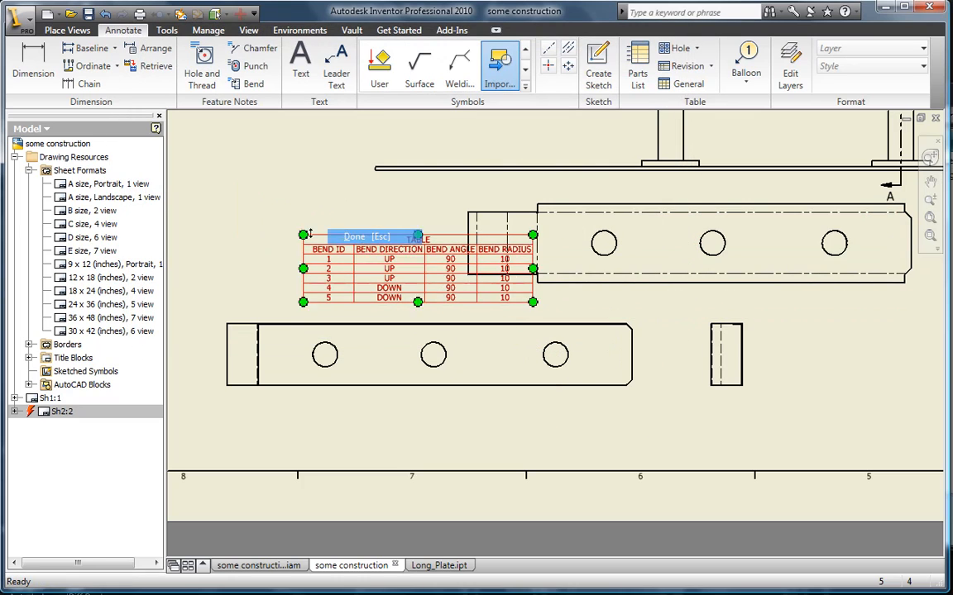
Move the flat pattern view and the bend table from sheet Sh1 to sheet Sh2, and place the view near the sheet's centre.
left_click(15, 399)
mouse_move(72, 492)
left_mouse_down()
mouse_move(84, 518)
mouse_move(86, 503)
left_mouse_up()
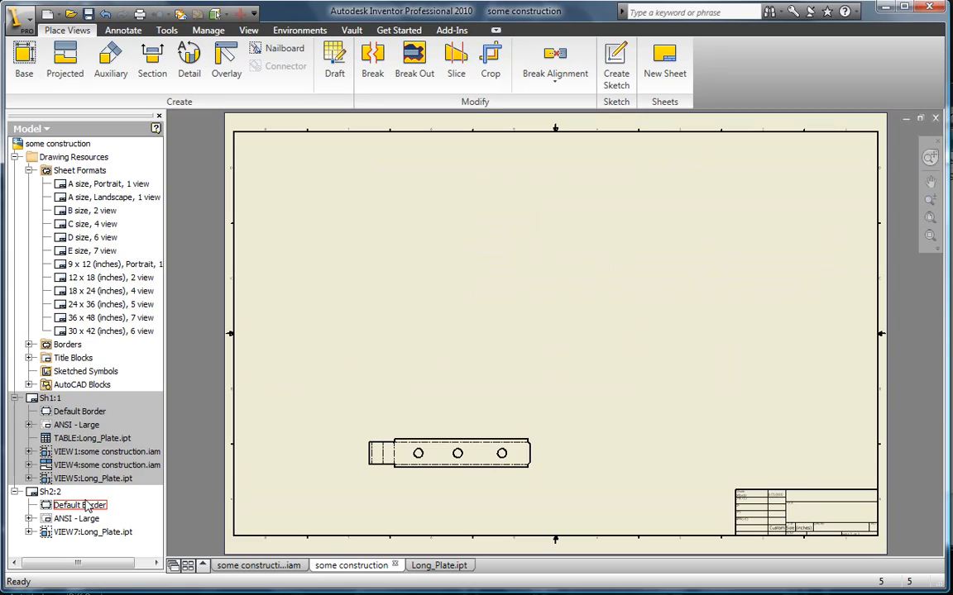
double_click(50, 399)
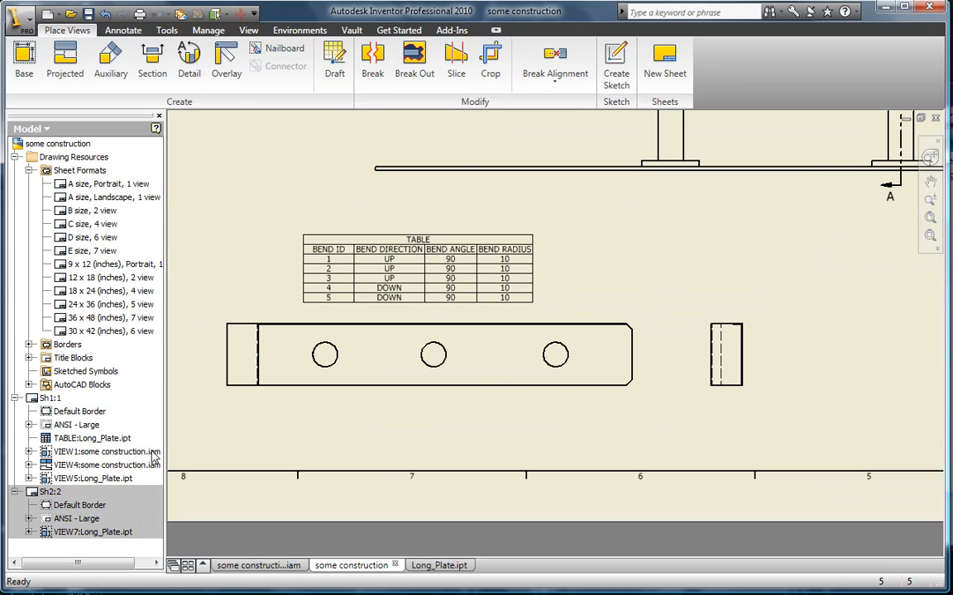
left_click_drag(57, 444, 83, 496)
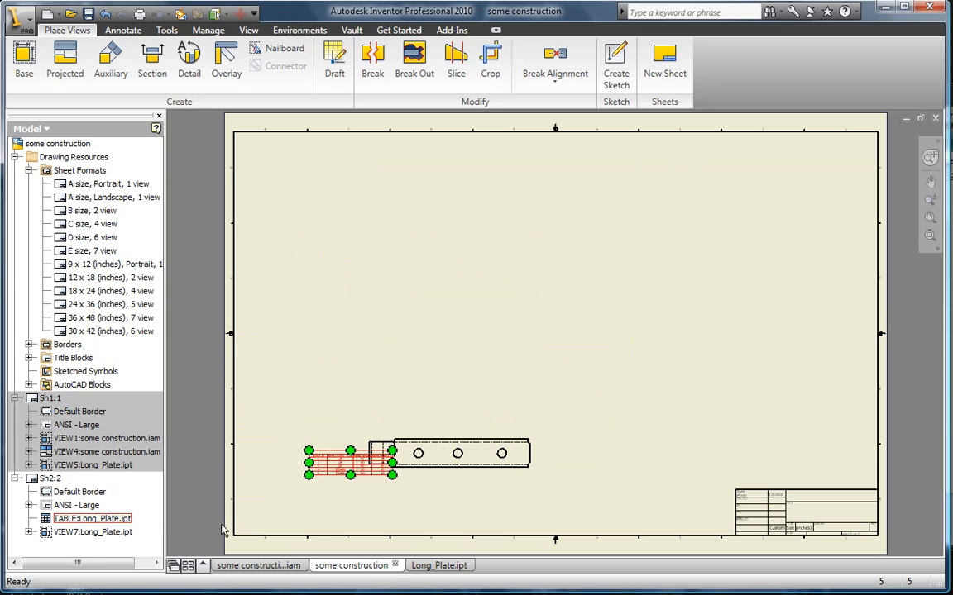
left_click_drag(472, 479, 575, 358)
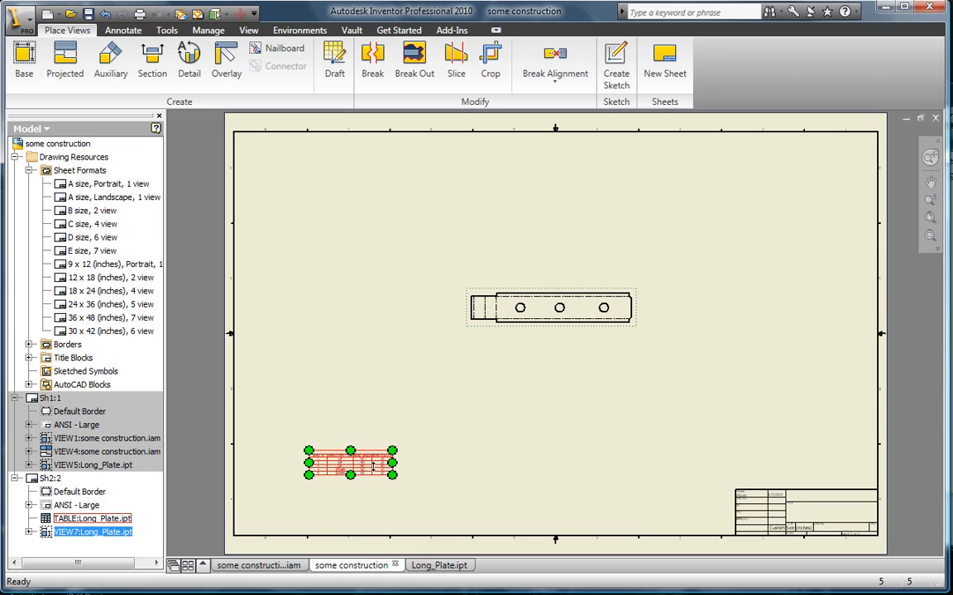
Add a horizontal chain dimension set below the flat pattern view, locating the three holes between the ends of the long flanged edge.
scroll(478, 354, "up", 4)
mouse_move(569, 282)
middle_mouse_down()
mouse_move(370, 444)
mouse_move(357, 396)
middle_mouse_up()
left_click(122, 30)
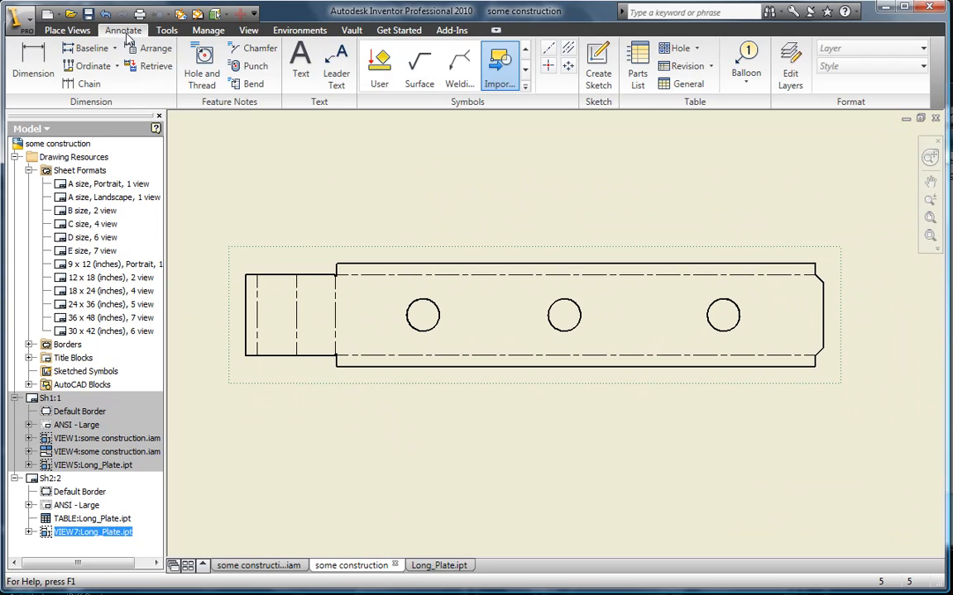
left_click(83, 84)
left_click_drag(765, 471, 369, 187)
right_click(372, 189)
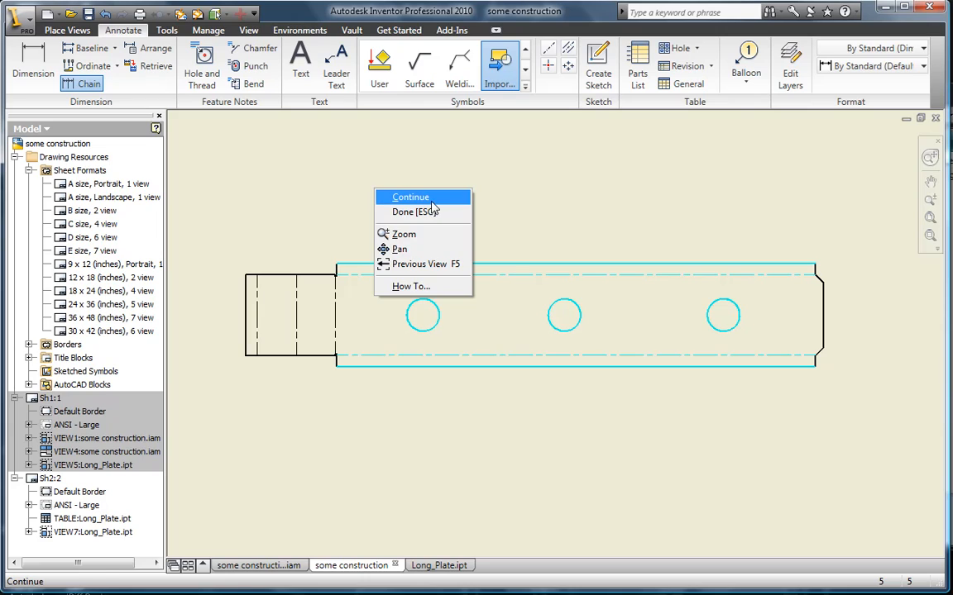
left_click(431, 200)
left_click(440, 447)
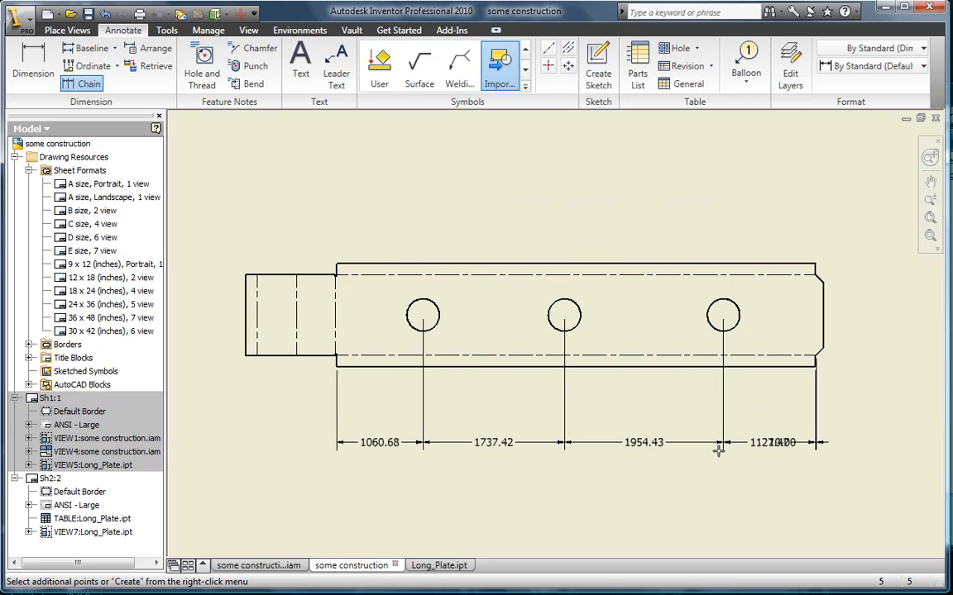
right_click(807, 477)
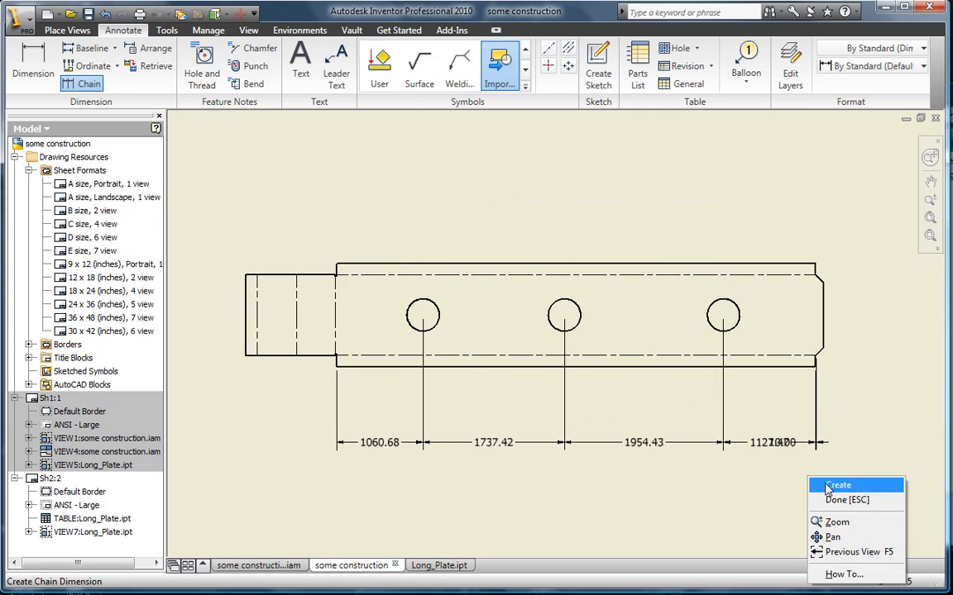
left_click(837, 486)
Move the chain dimension between the middle and right-hand holes down, below the other chain dimensions.
middle_click_drag(777, 446, 707, 411)
left_click(589, 411)
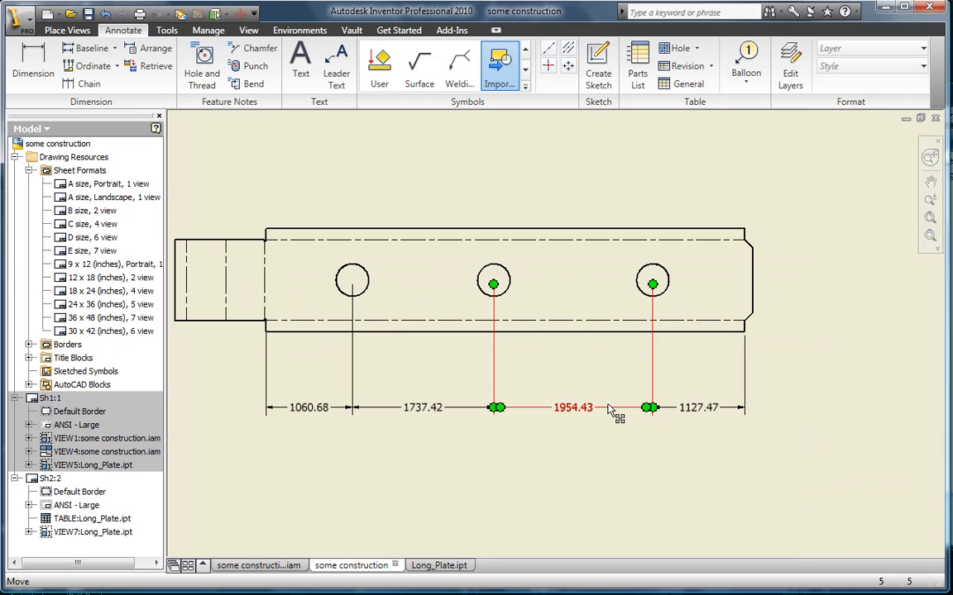
left_click_drag(591, 417, 583, 448)
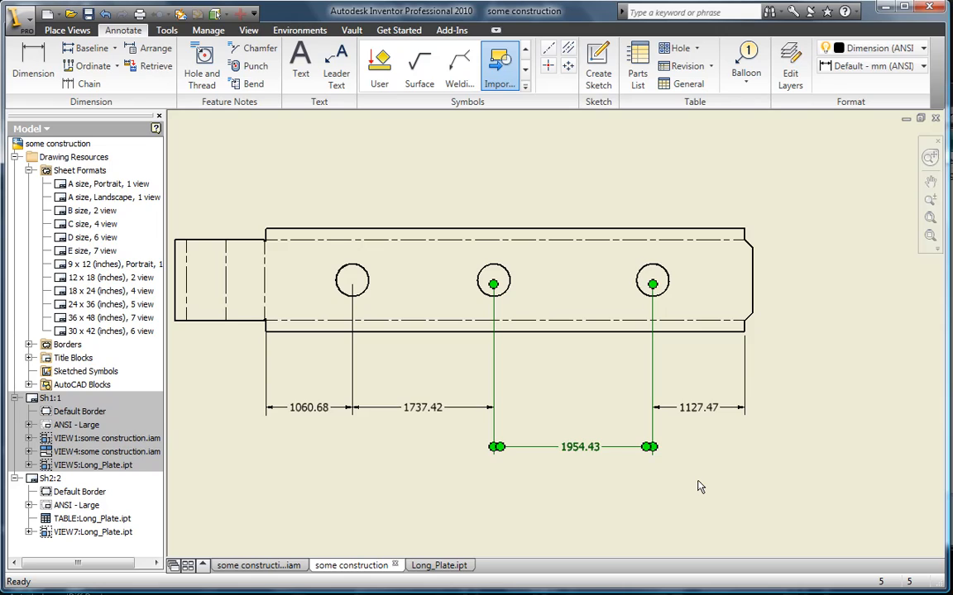
left_click(699, 487)
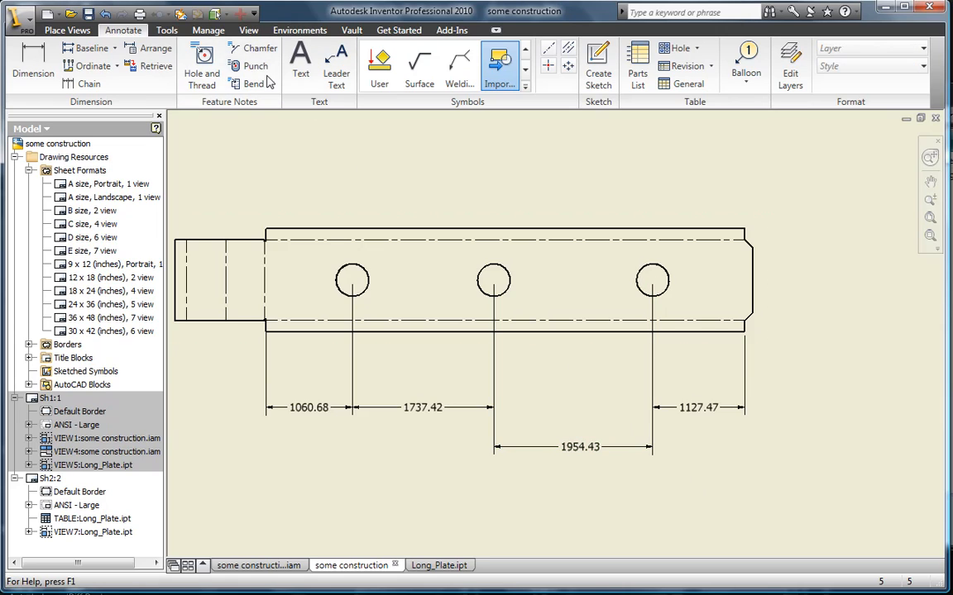
Dimension the middle hole's diameter and the length of the flat pattern's long upper edge, placing both above the view.
left_click(46, 62)
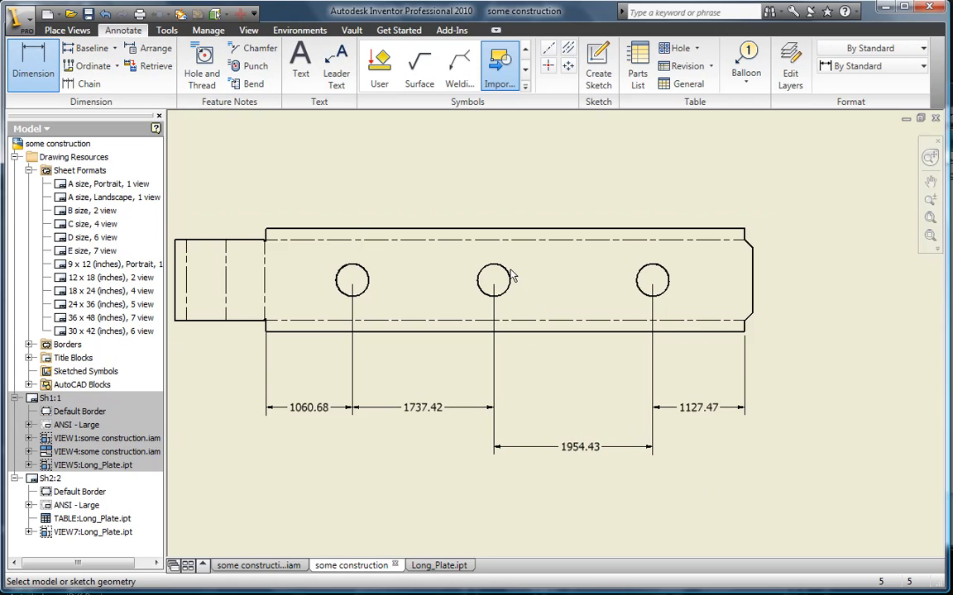
left_click(509, 278)
left_click(579, 198)
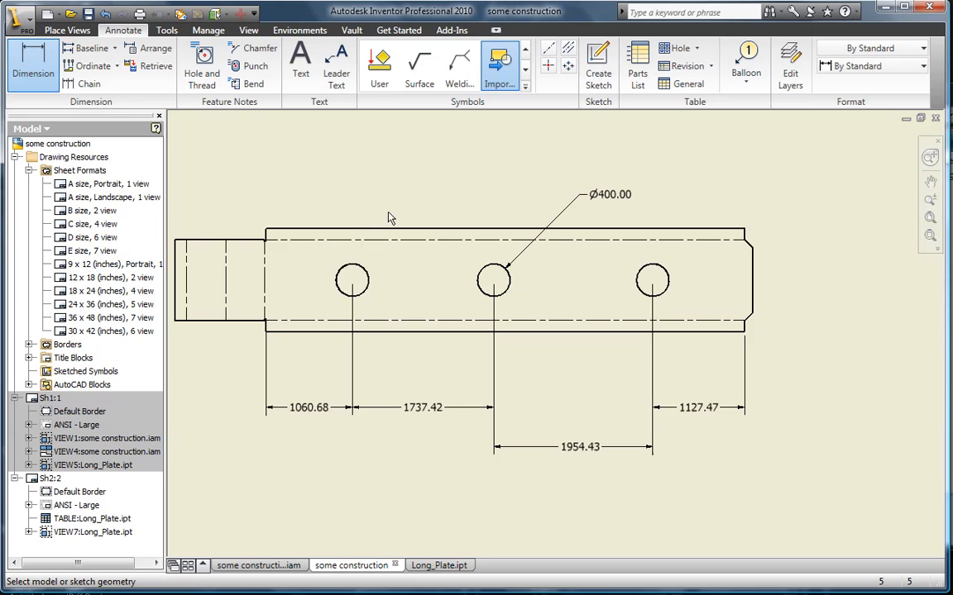
left_click(381, 210)
left_click(387, 147)
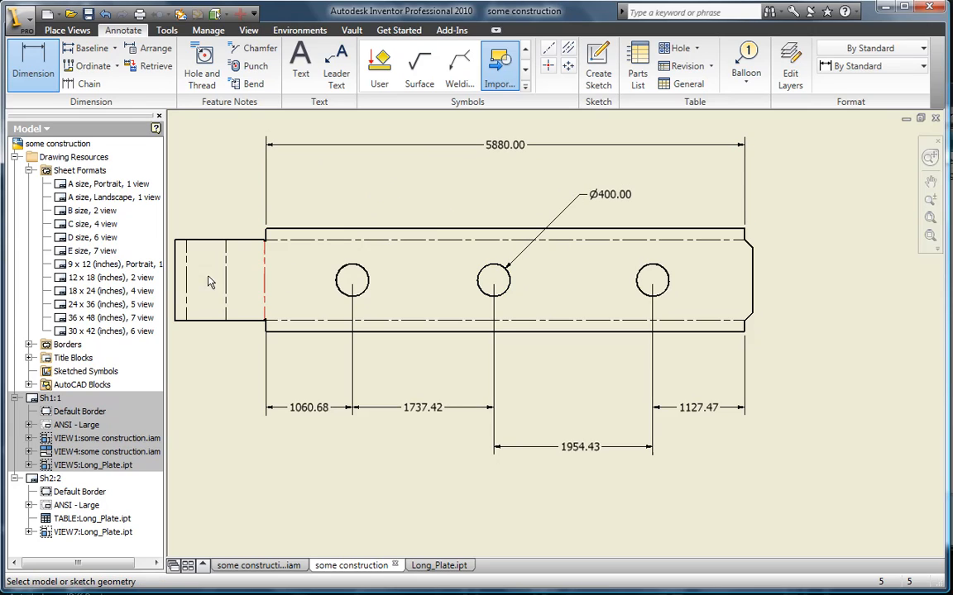
Dimension the vertical edge at the flat pattern's narrow left end, placing the dimension to the left of the view.
middle_click_drag(171, 289, 387, 281)
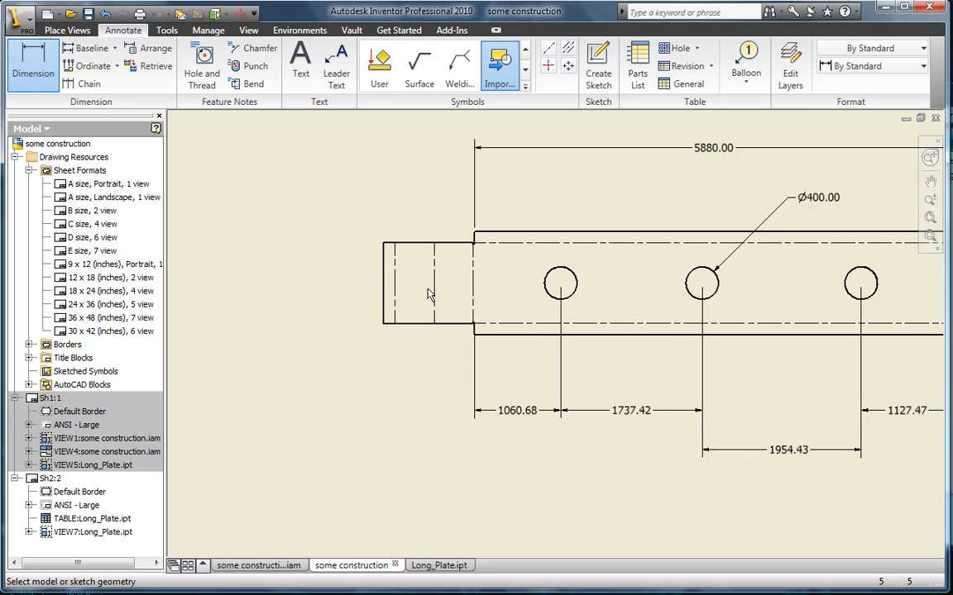
left_click(383, 286)
left_click(322, 287)
scroll(244, 259, "up", 3)
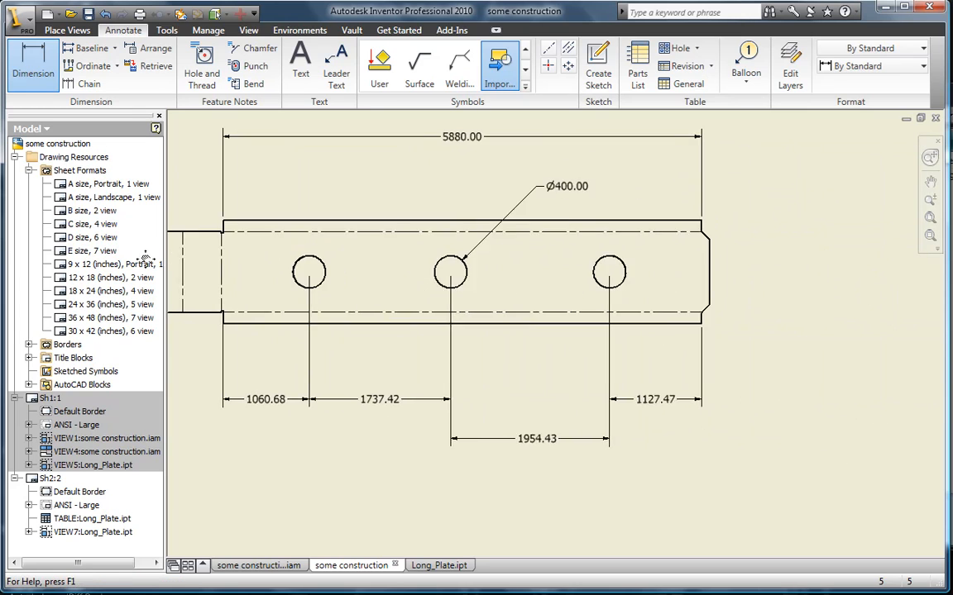
middle_click_drag(312, 279, 471, 290)
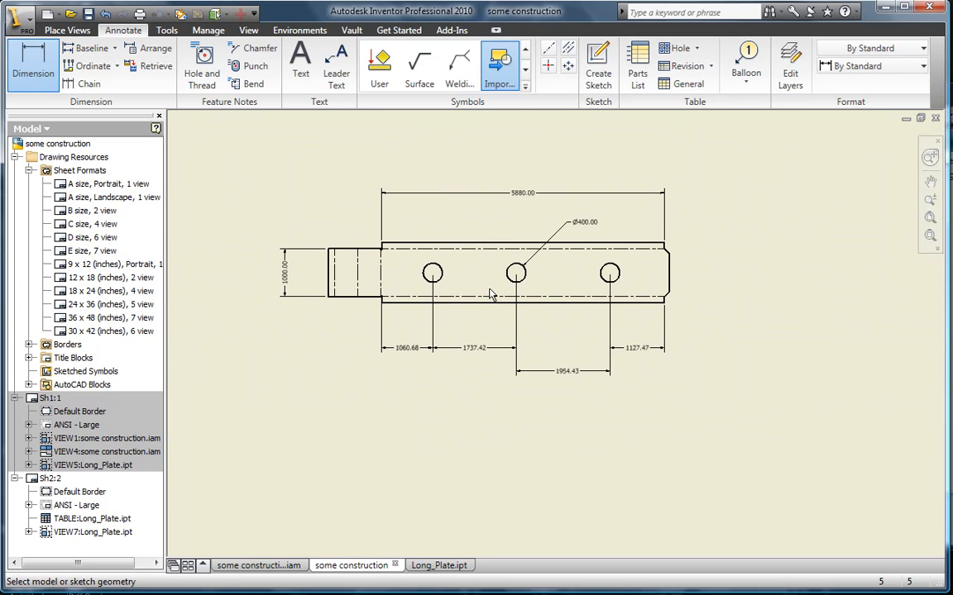
scroll(506, 358, "up", 3)
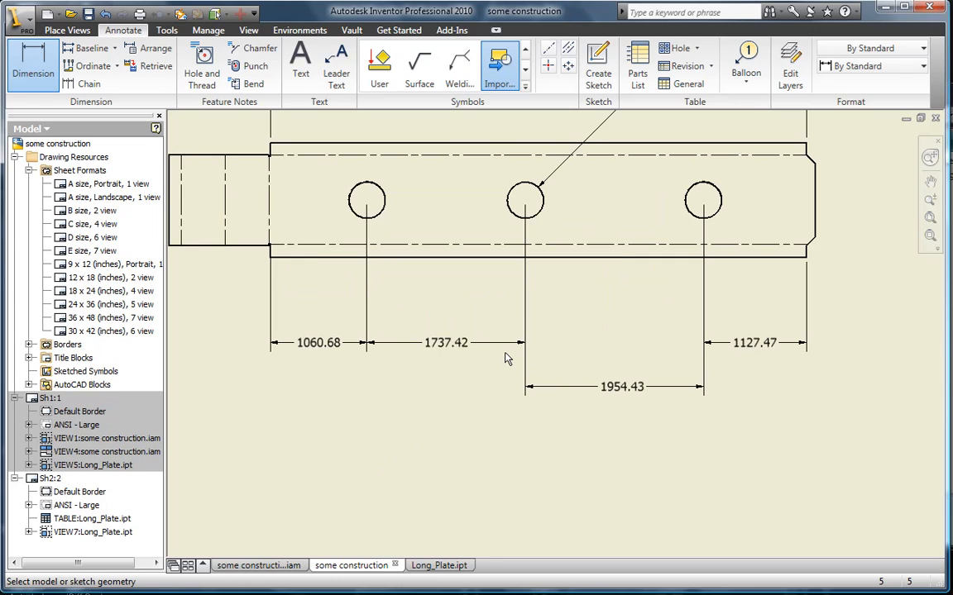
scroll(506, 361, "down", 2)
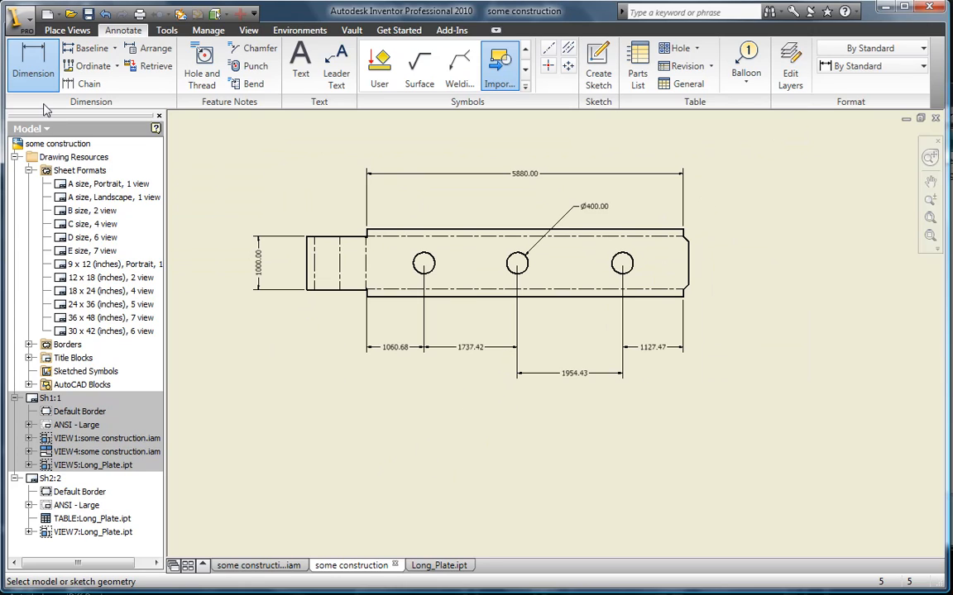
Open the modified sheet metal part Long_Plate_modified.ipt from the SAP folder.
left_click(71, 16)
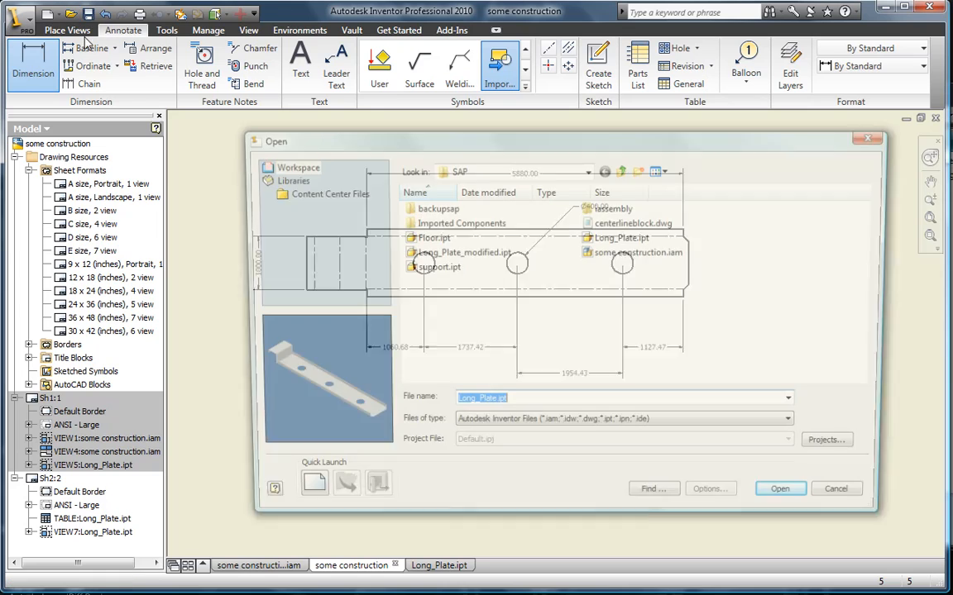
left_click(496, 252)
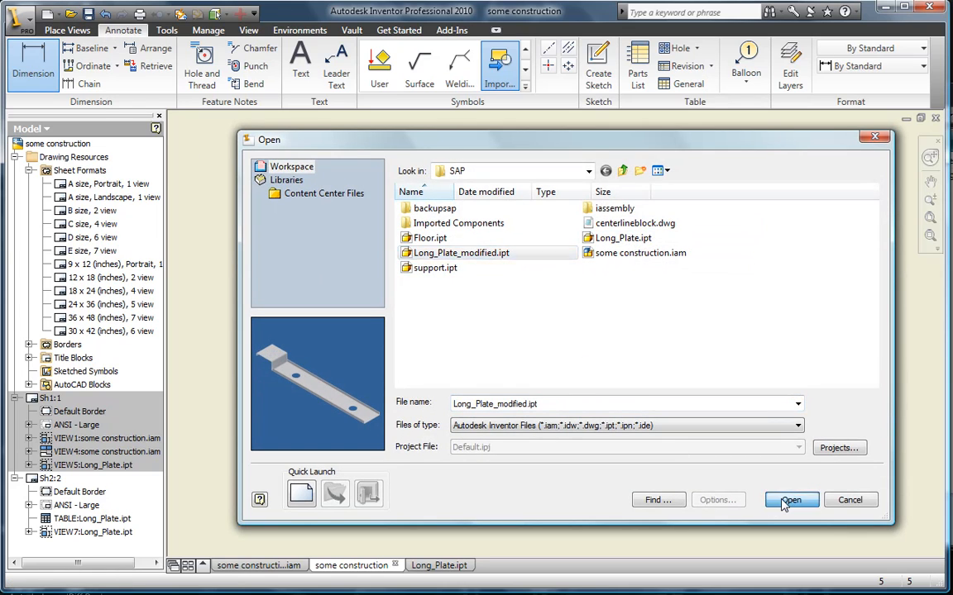
left_click(788, 502)
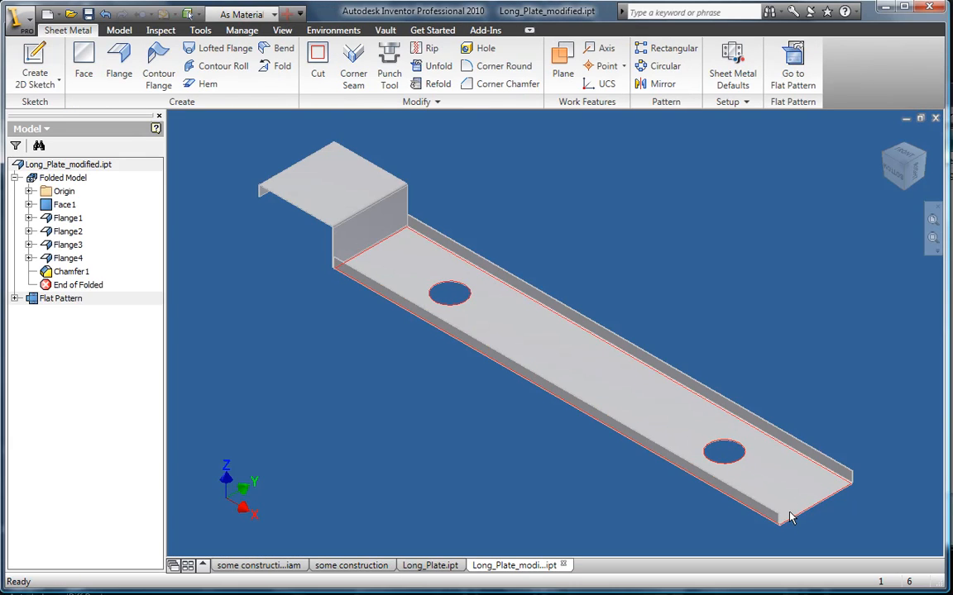
Show the modified plate's flat pattern, and return to the some construction drawing.
double_click(71, 299)
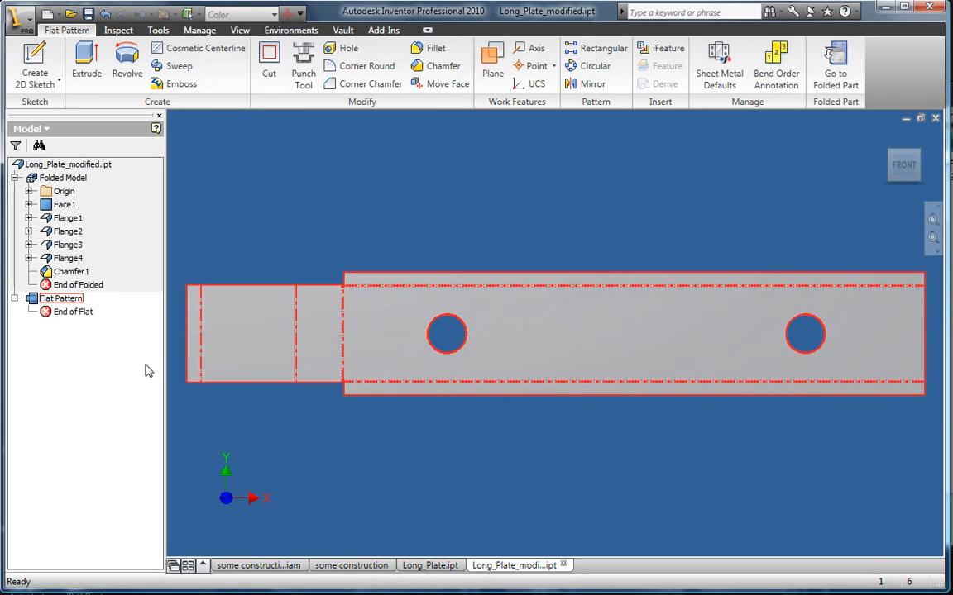
left_click(351, 565)
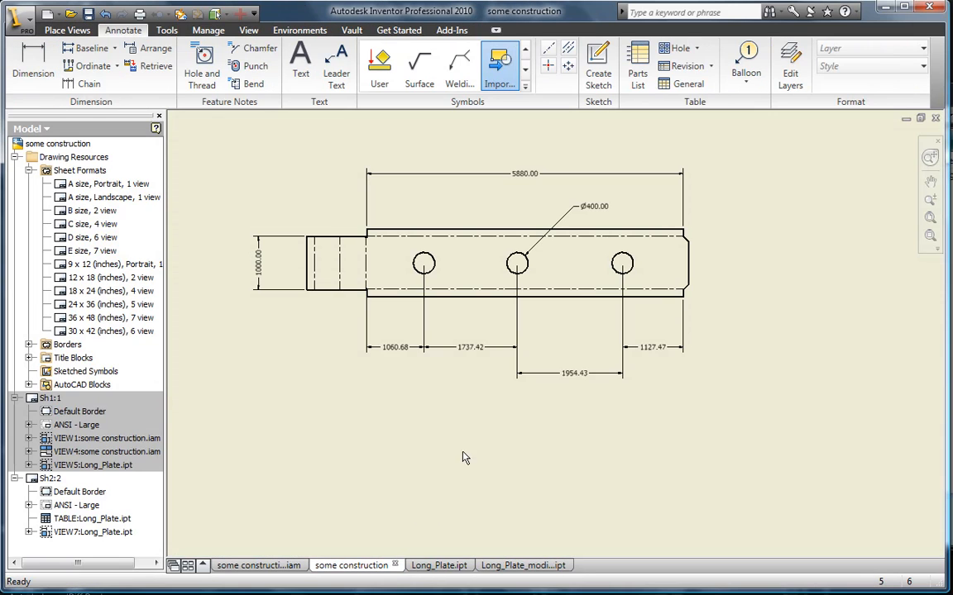
scroll(554, 330, "down", 3)
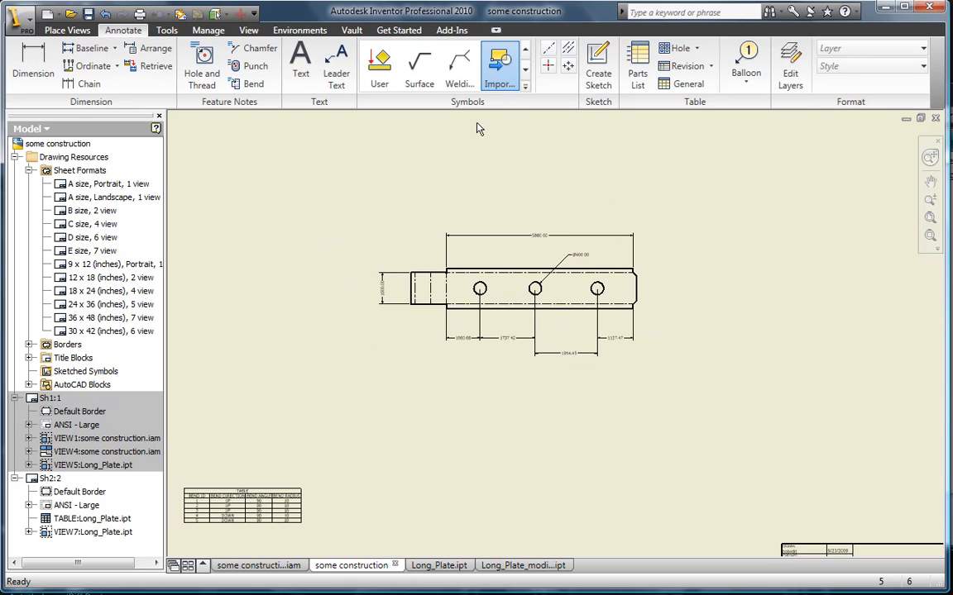
Replace the drawing's model reference to Long_Plate.ipt with Long_Plate_modified.ipt from the SAP folder.
left_click(208, 29)
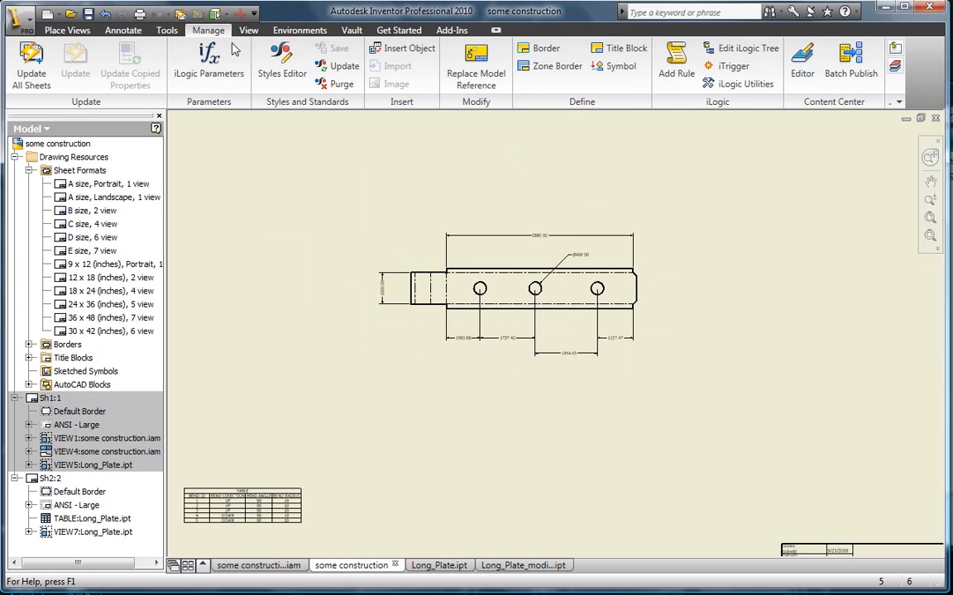
left_click(476, 53)
left_click_drag(481, 451, 485, 329)
left_click(289, 414)
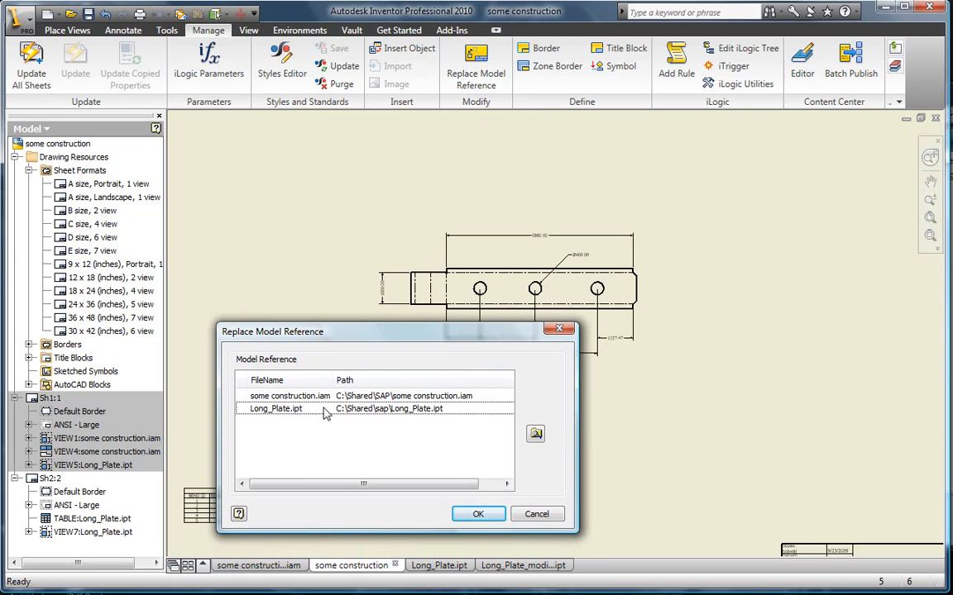
left_click(536, 433)
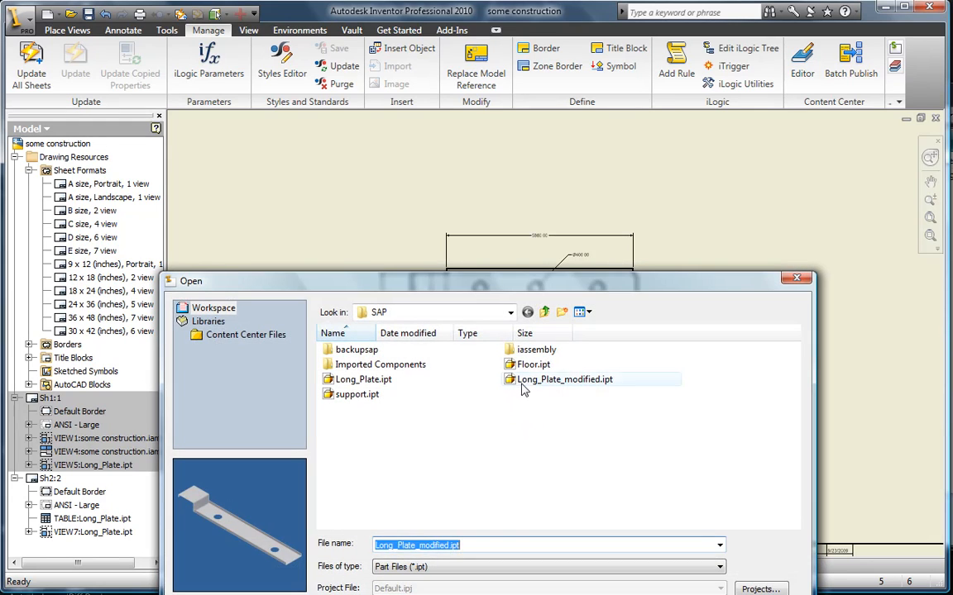
left_click(546, 379)
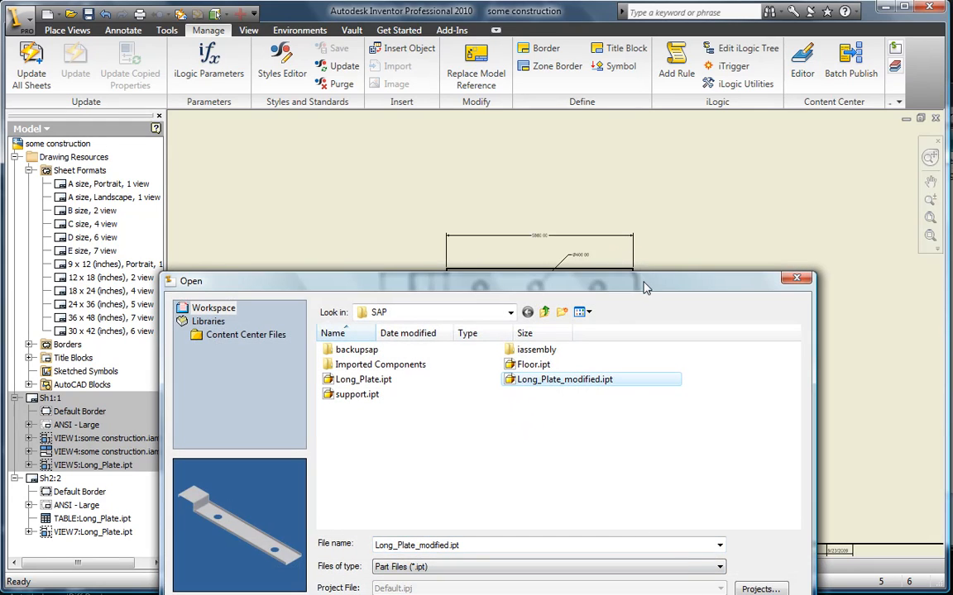
left_click_drag(646, 288, 663, 153)
left_click(730, 507)
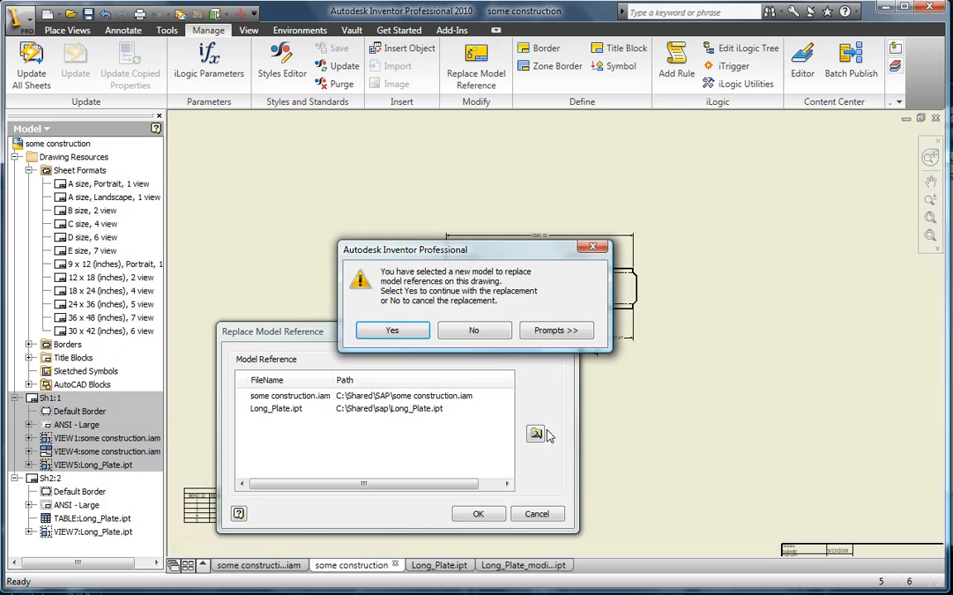
left_click(392, 331)
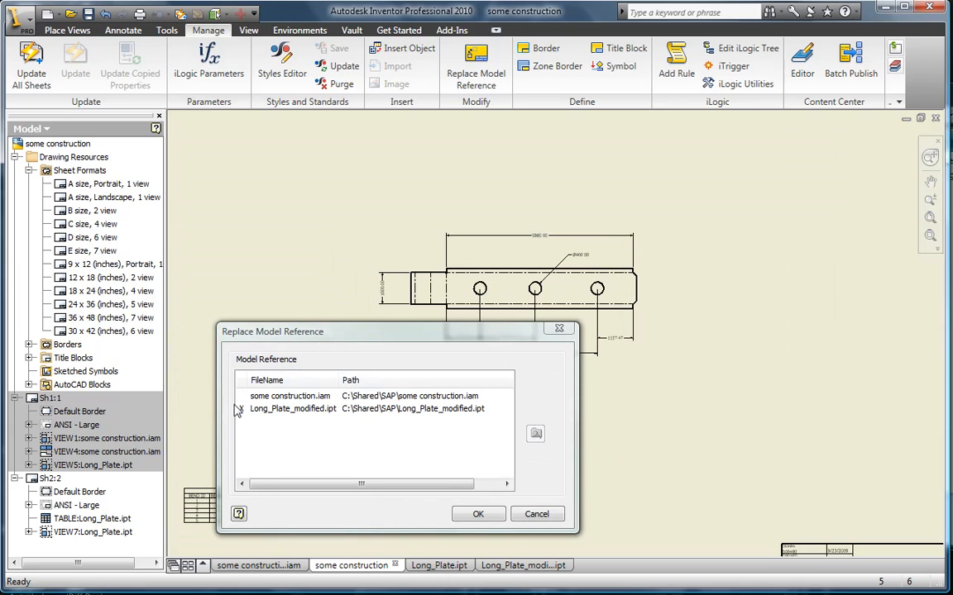
left_click(479, 515)
Examine the flat pattern's dimensions around the missing middle hole, checking which ones lost their geometry.
scroll(541, 306, "up", 3)
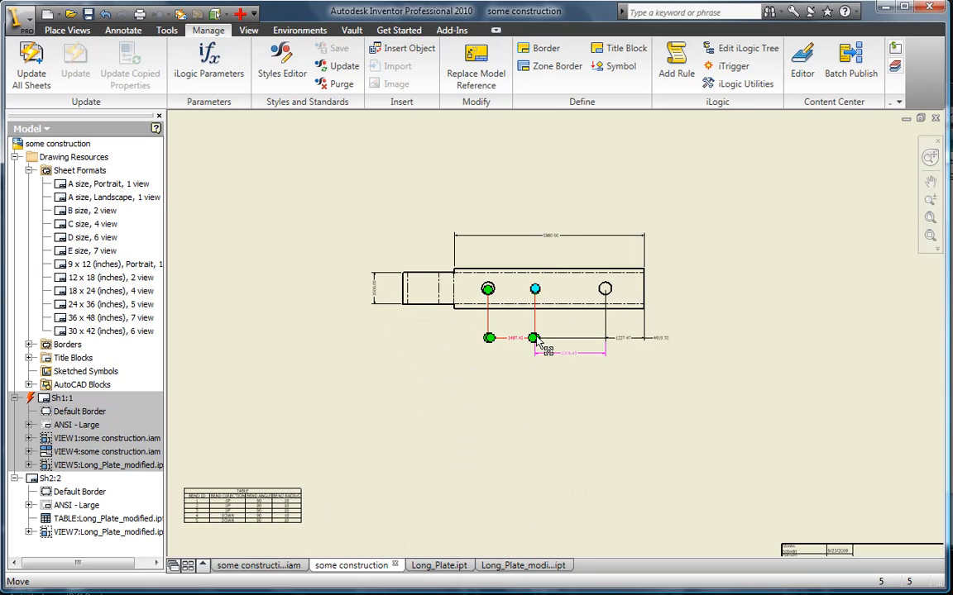
scroll(559, 322, "up", 3)
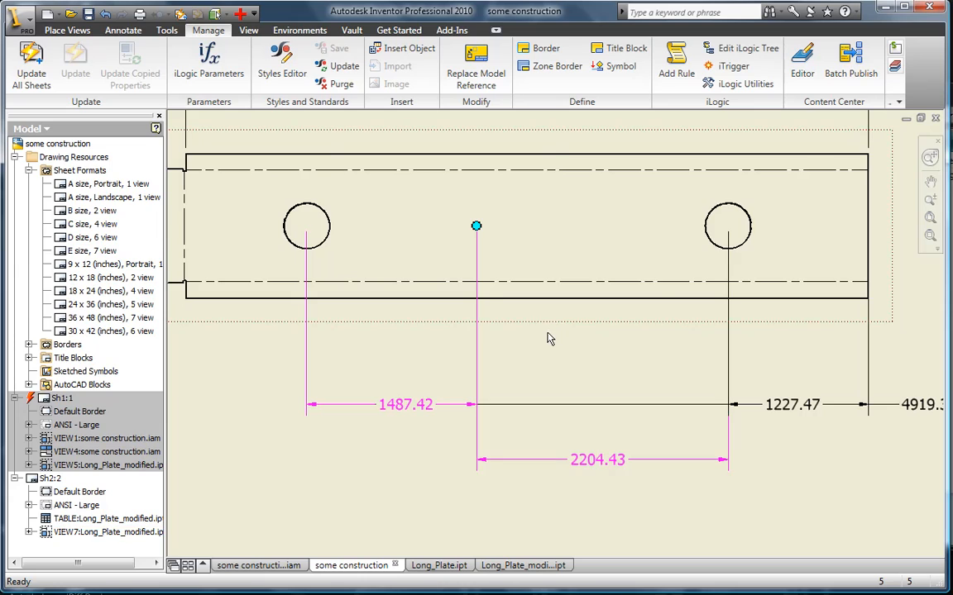
scroll(548, 336, "down", 2)
left_click(548, 408)
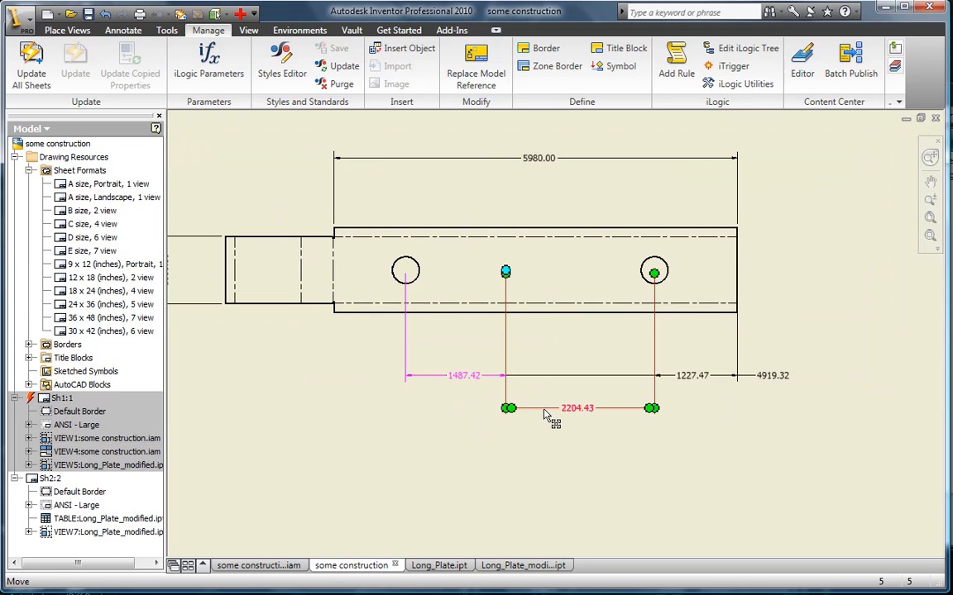
key("Escape")
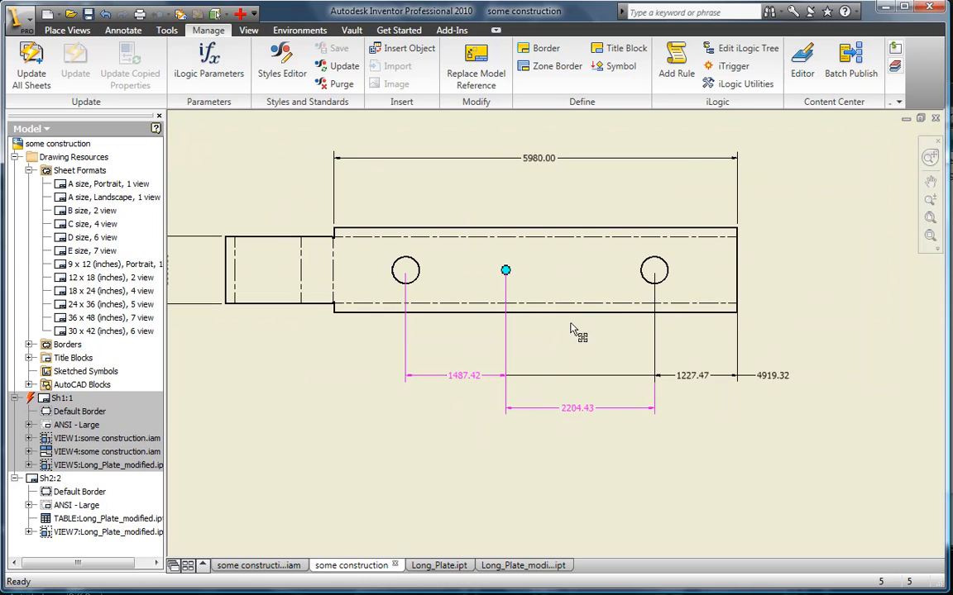
left_click(446, 161)
key("Escape")
left_click(585, 411)
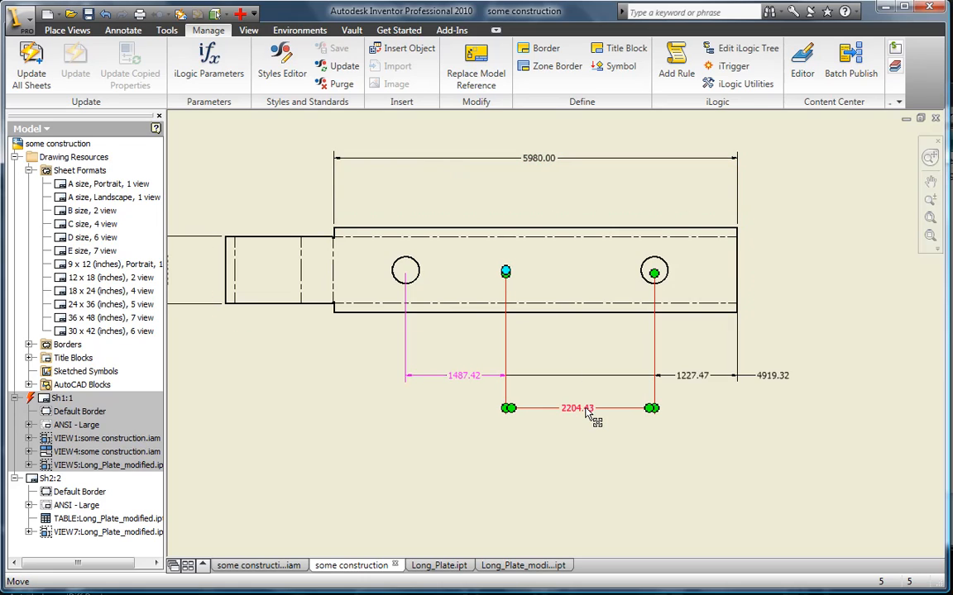
key("Escape")
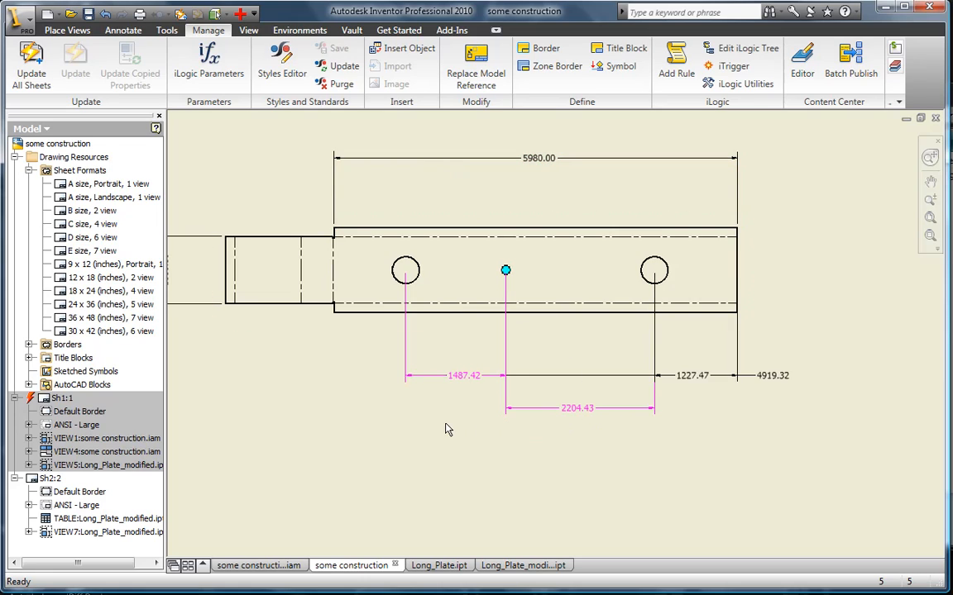
Undo the model reference replacement.
left_click(107, 16)
left_click(385, 330)
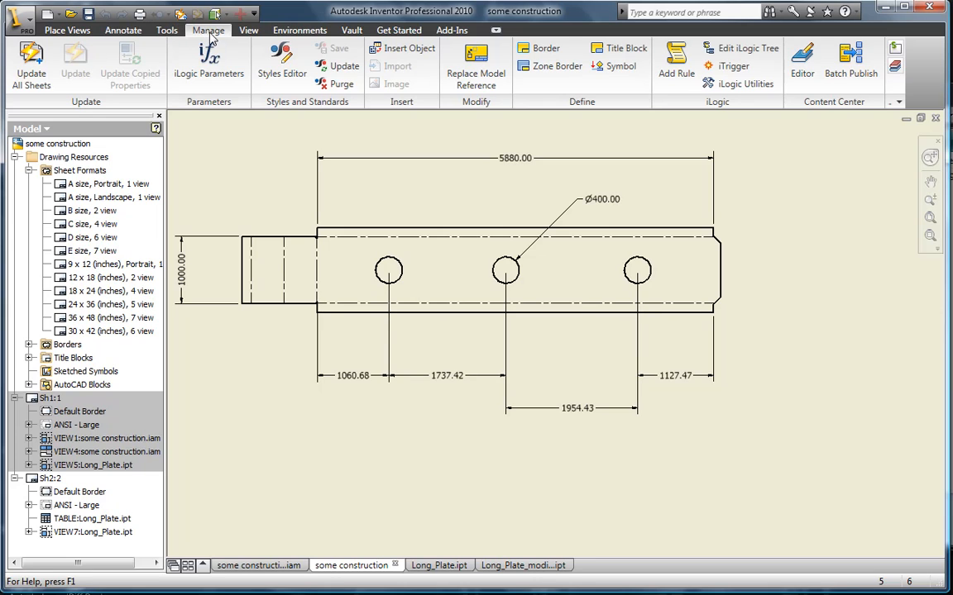
Enable Preserve Orphaned Annotations in the drawing's document settings, with a brownish red Feature-based Annotation Capture Color.
left_click(166, 30)
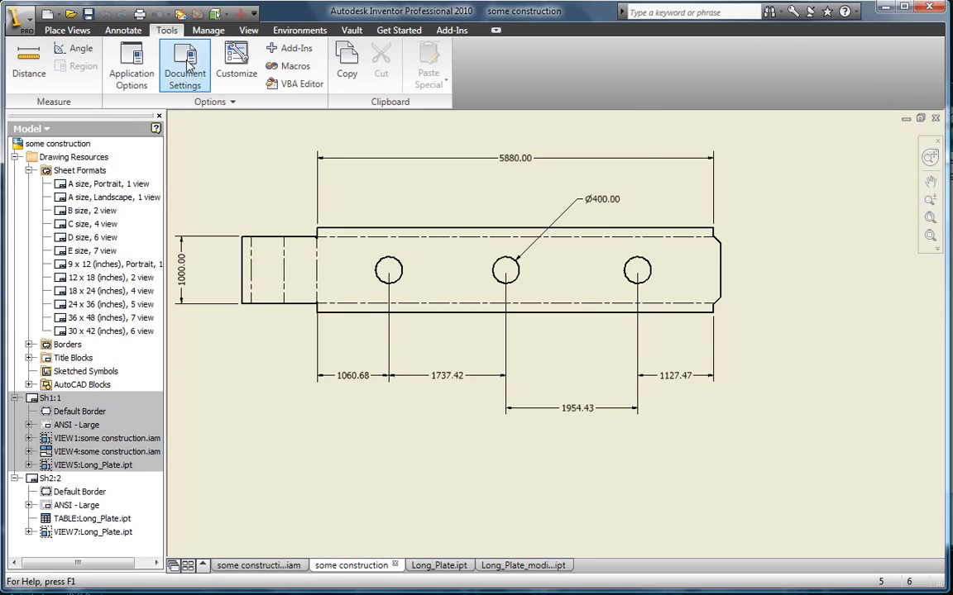
left_click(184, 66)
left_click(343, 81)
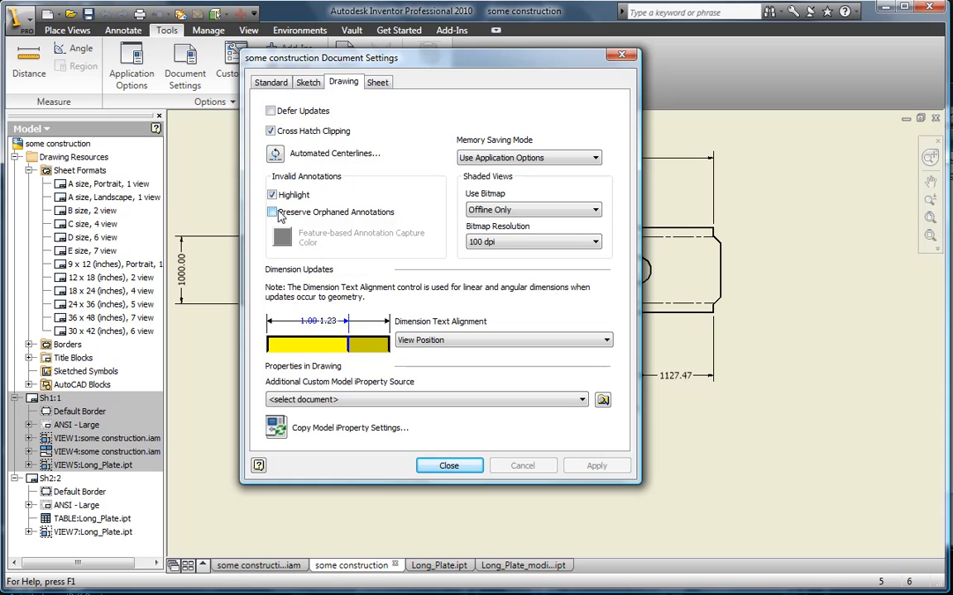
left_click(272, 212)
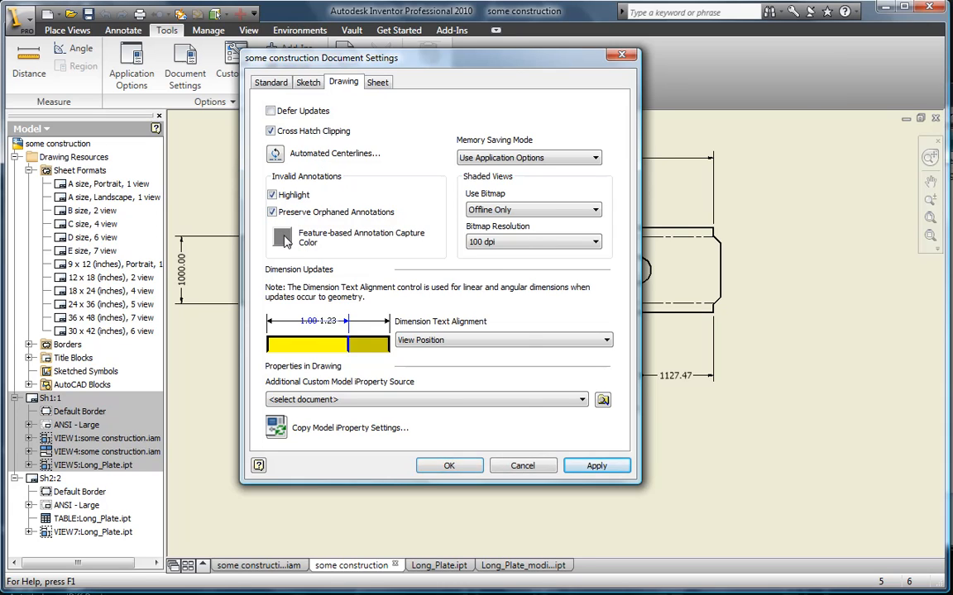
left_click(282, 237)
left_click(375, 228)
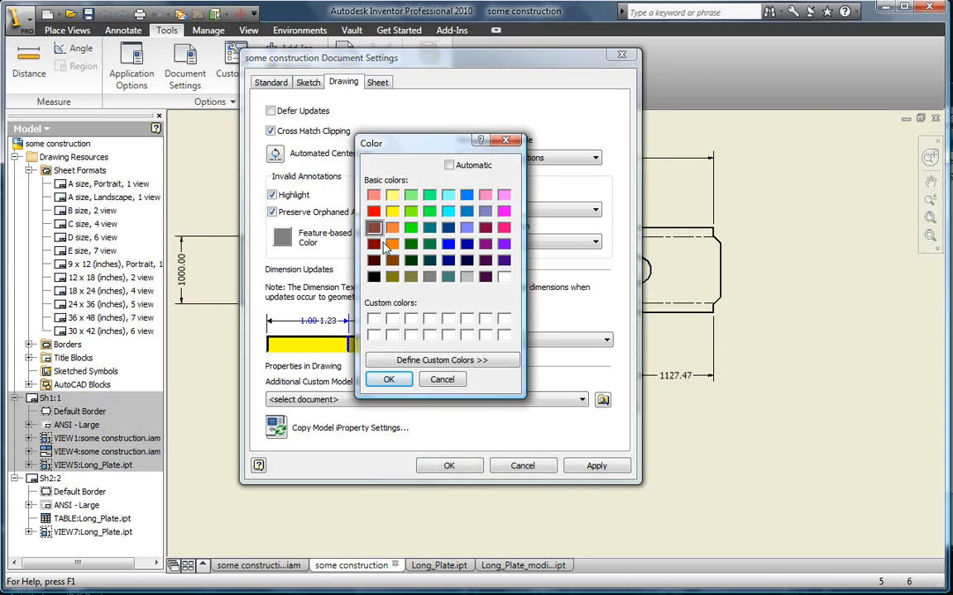
left_click(398, 379)
left_click(449, 466)
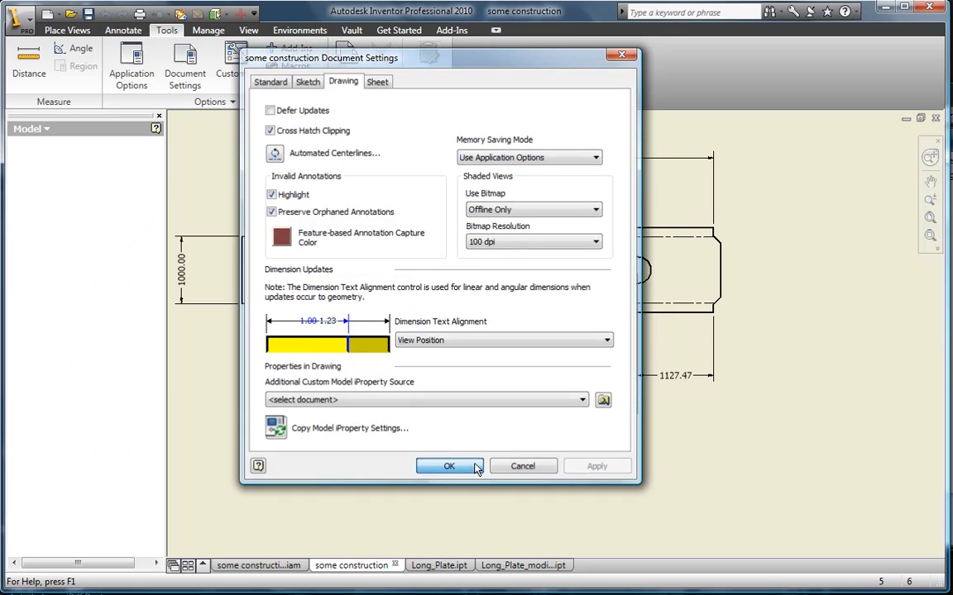
right_click(486, 324)
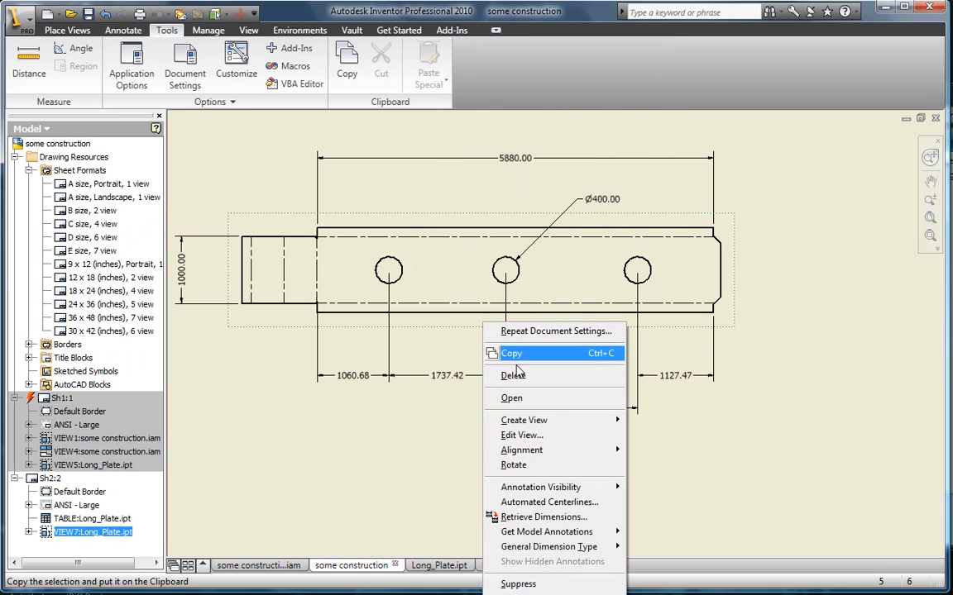
left_click(314, 417)
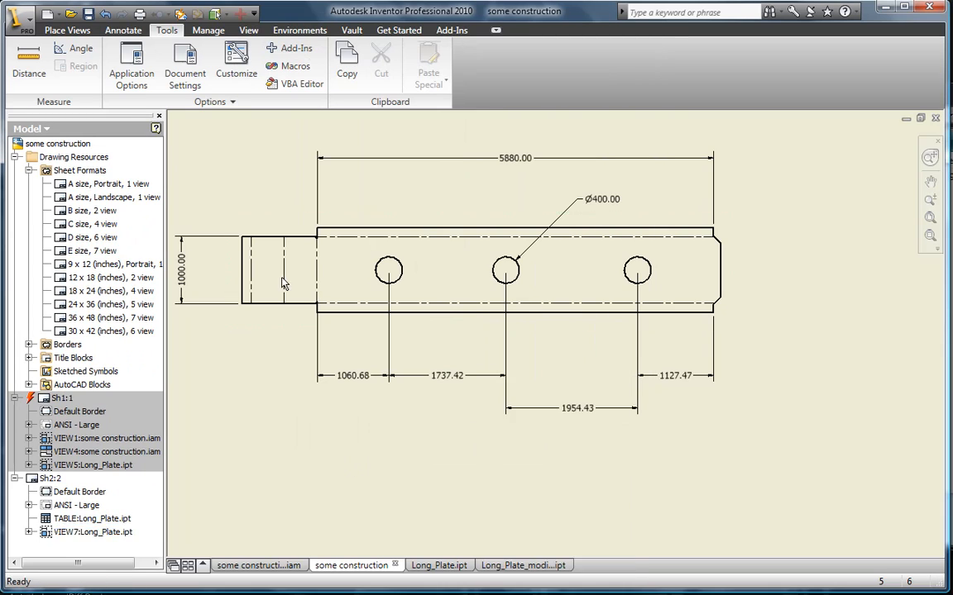
Replace the Long_Plate.ipt model reference with the modified part Long_Plate_modified.ipt throughout the drawing.
left_click(209, 30)
left_click(476, 73)
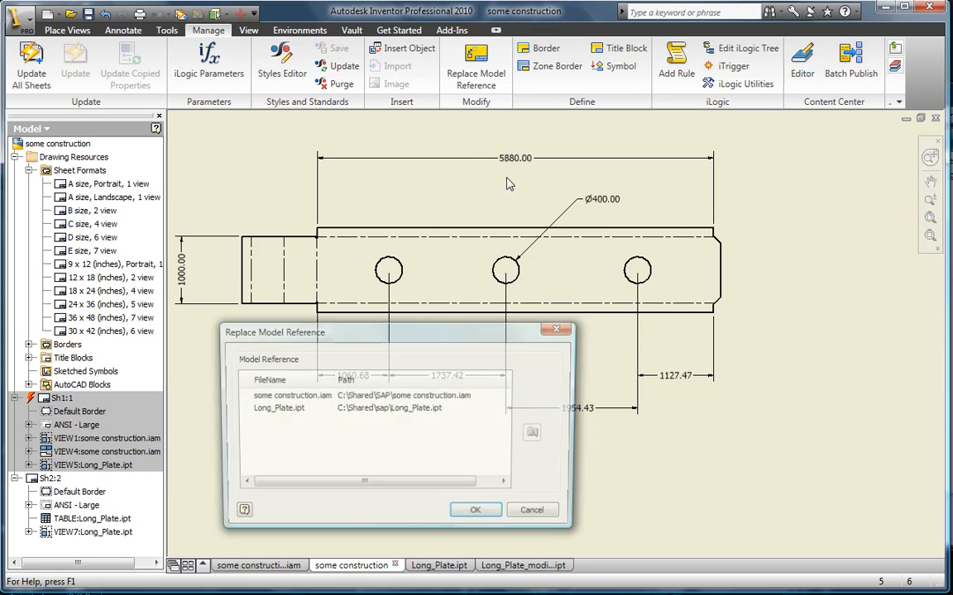
left_click(298, 409)
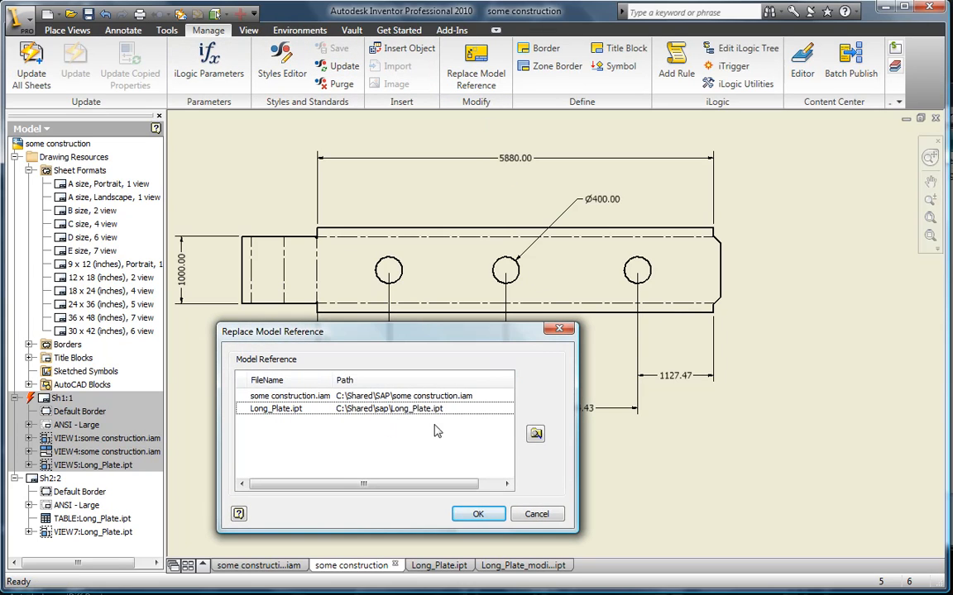
left_click(536, 435)
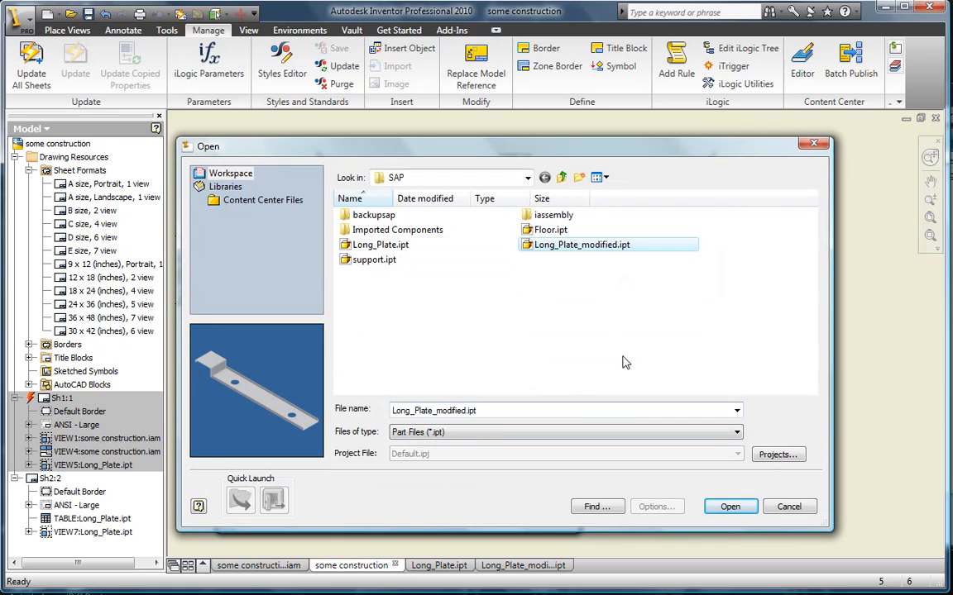
left_click(729, 506)
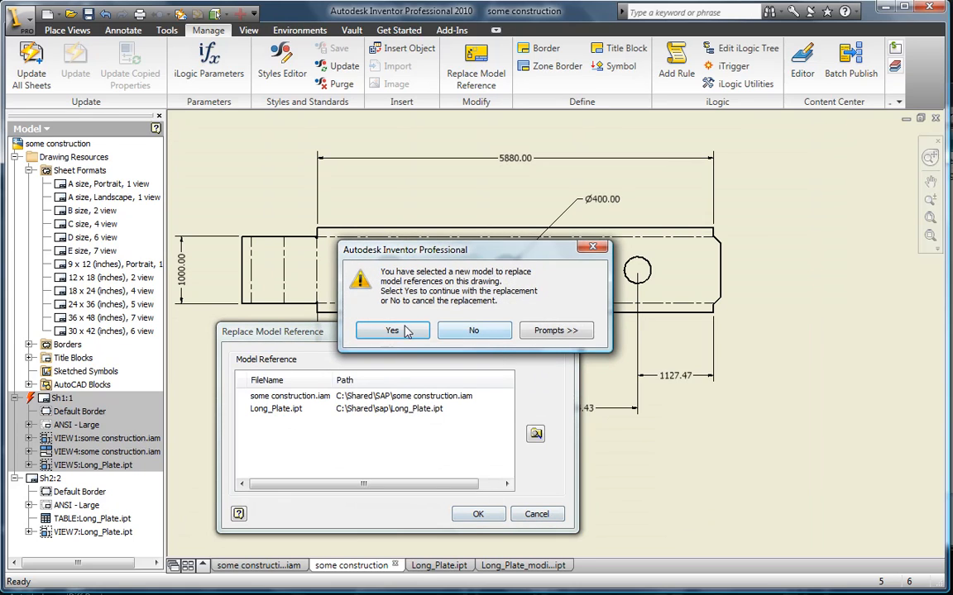
left_click(406, 332)
left_click(478, 513)
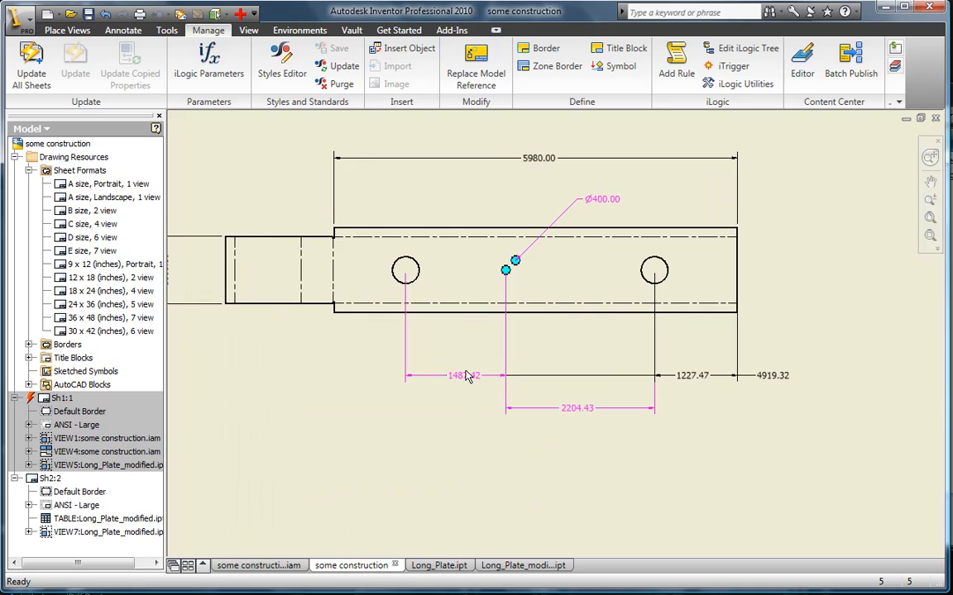
Delete the orphaned diameter dimension and the two orphaned linear dimensions attached to the missing middle hole.
left_click(609, 203)
right_click(612, 208)
left_click(638, 231)
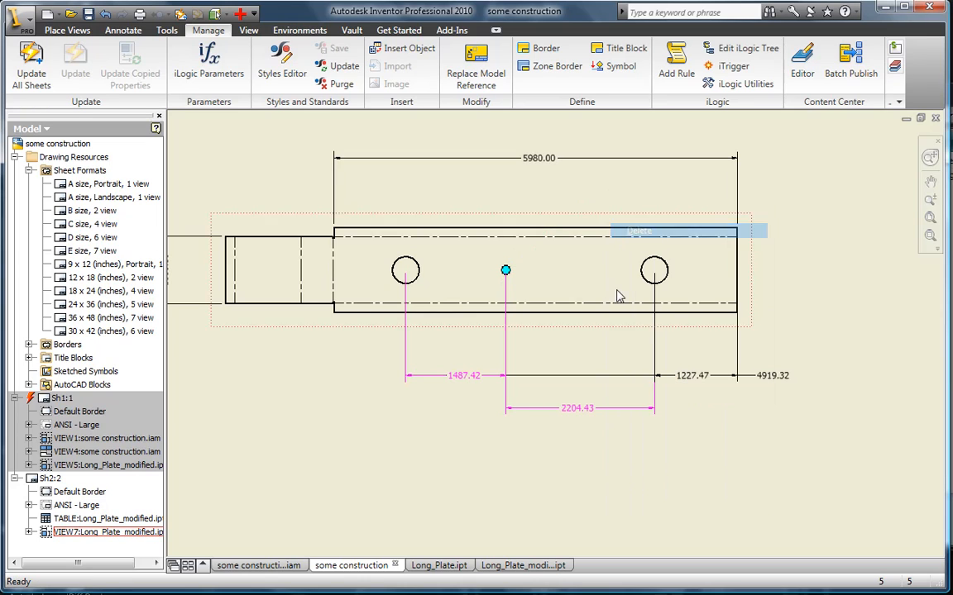
left_click(578, 408)
right_click(583, 410)
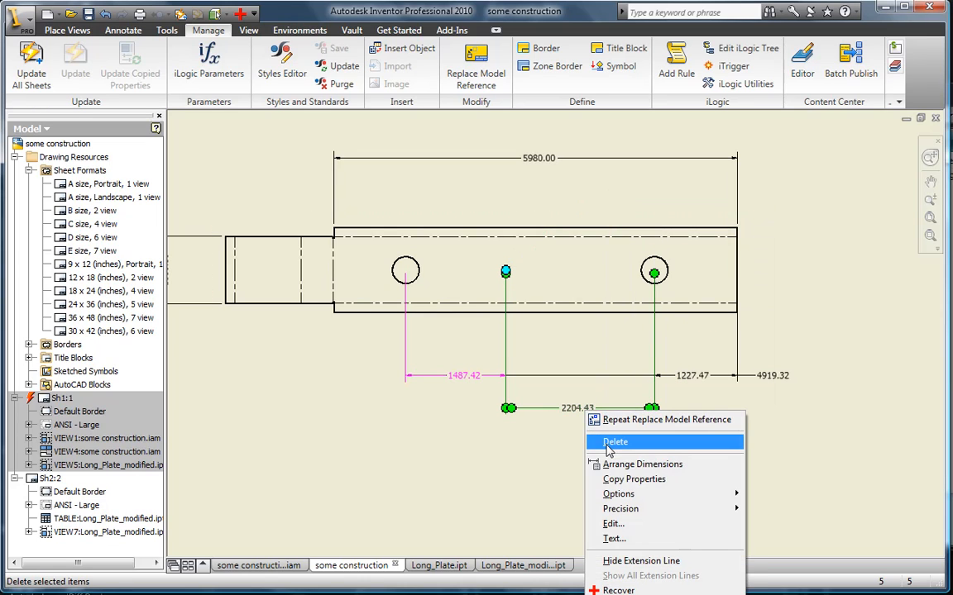
left_click(614, 442)
left_click(475, 379)
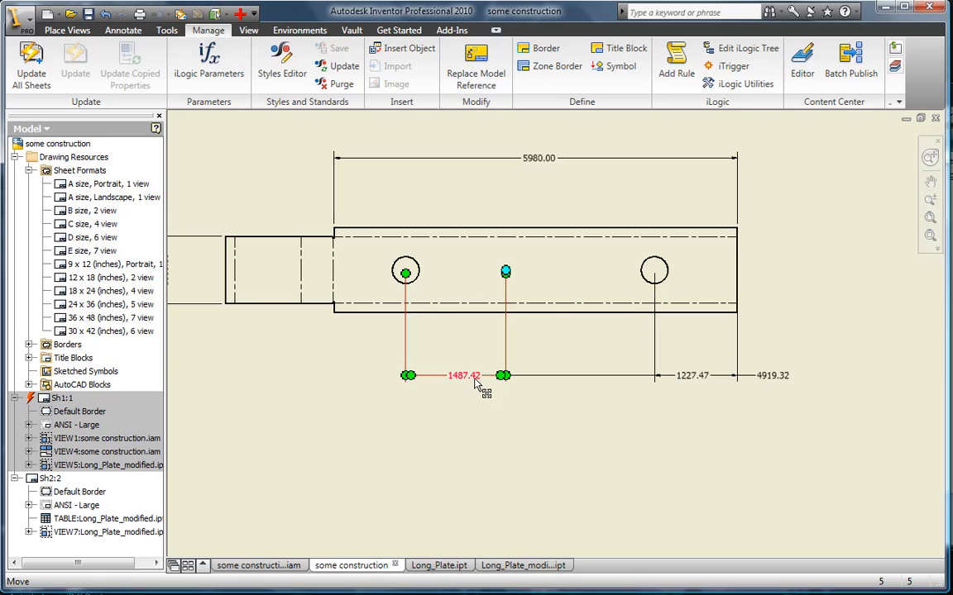
right_click(475, 382)
left_click(502, 411)
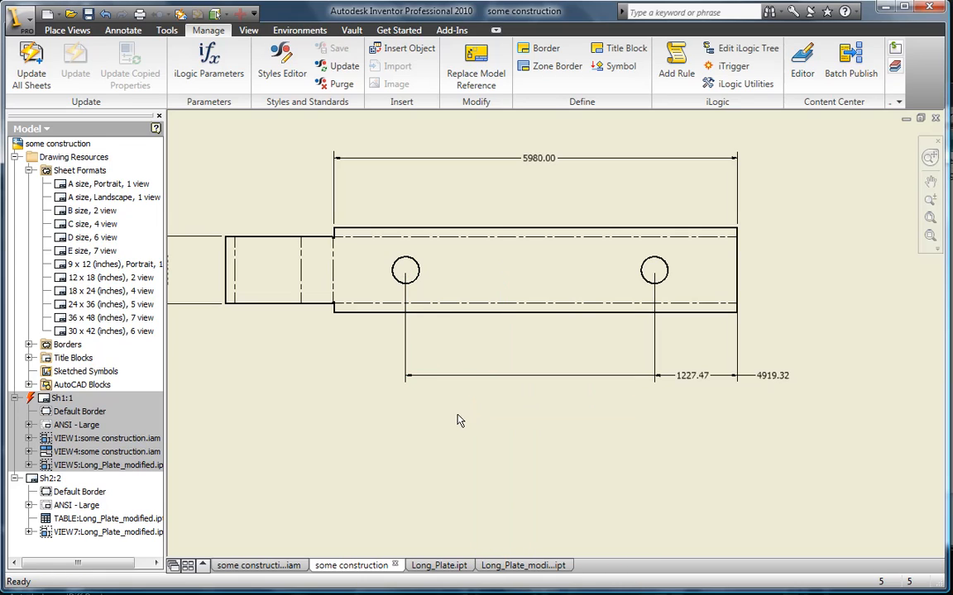
Move the dimension from the right-hand hole to the plate's right edge lower, and place the left-hand hole's dimension above it with its text between the extension lines.
left_click(694, 376)
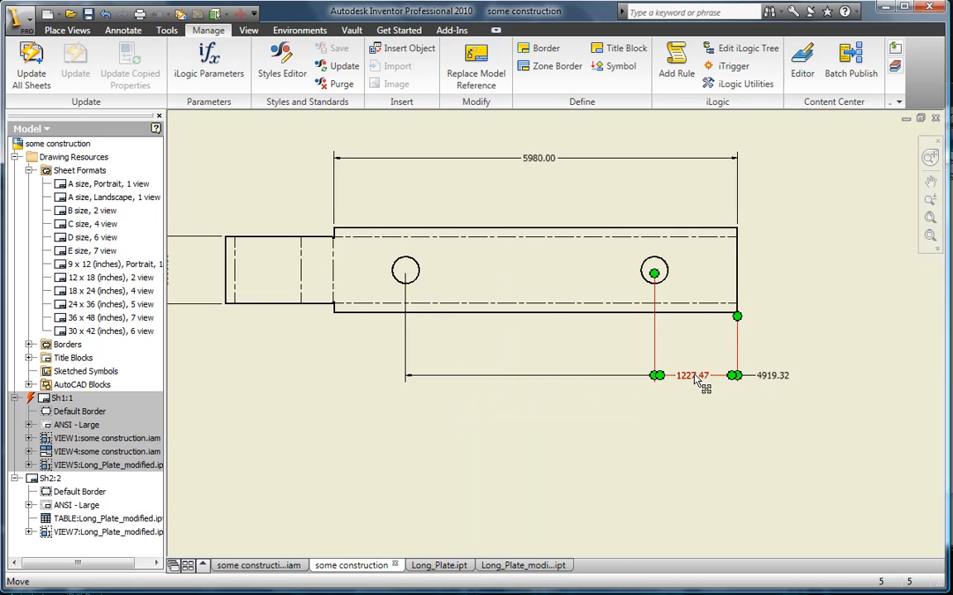
left_click_drag(679, 383, 683, 433)
left_click_drag(769, 382, 496, 389)
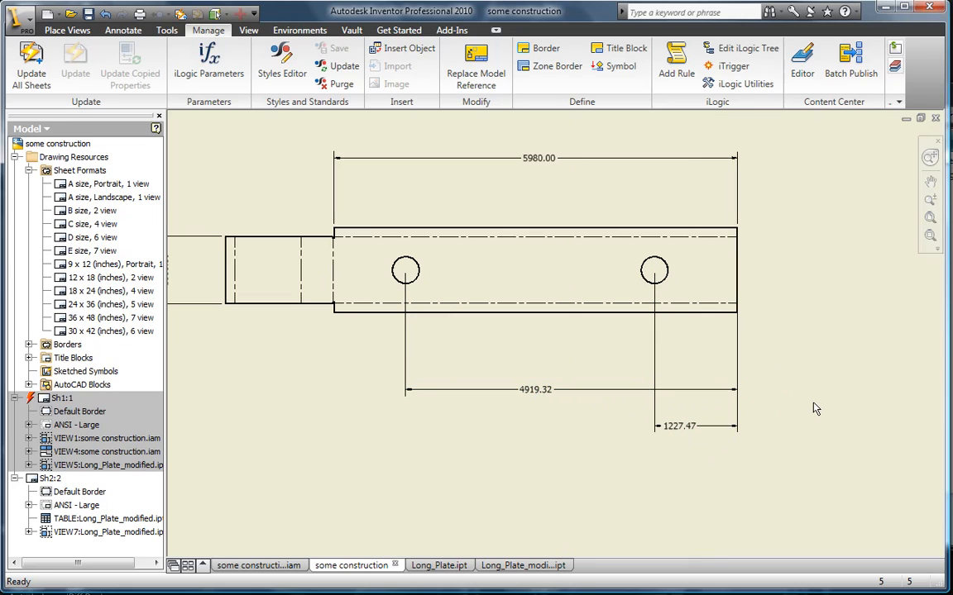
scroll(771, 323, "up", 3)
scroll(411, 305, "down", 4)
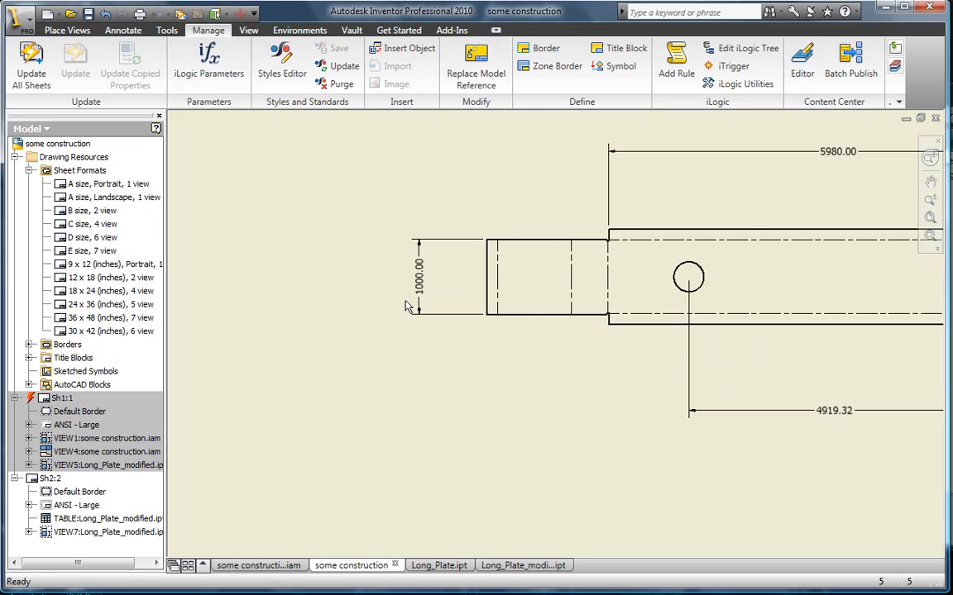
Import the Centerline block from centerlineblock.dwg at scale 3 and place one instance beyond the plate's right end.
scroll(405, 306, "up", 2)
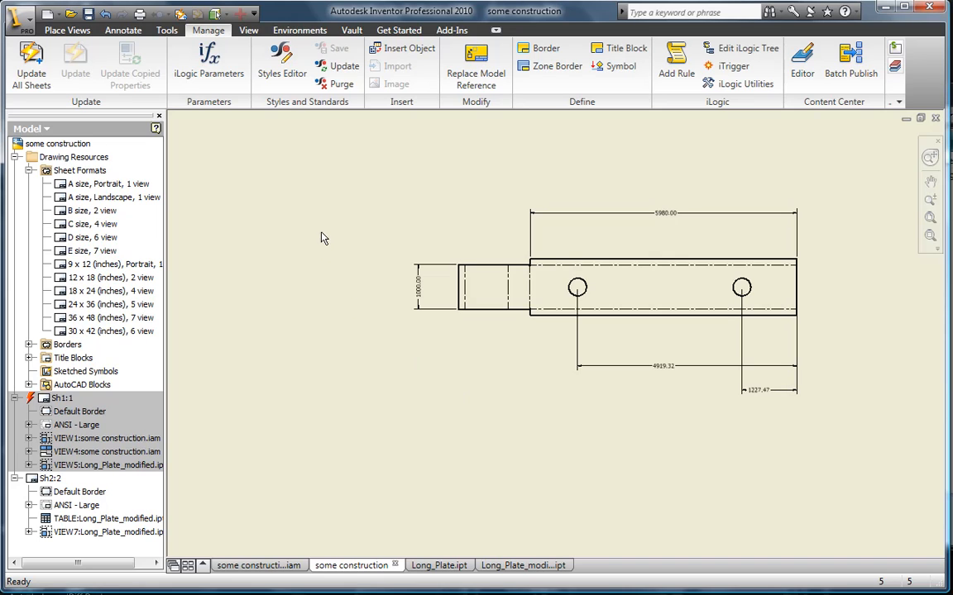
middle_click_drag(508, 234, 349, 188)
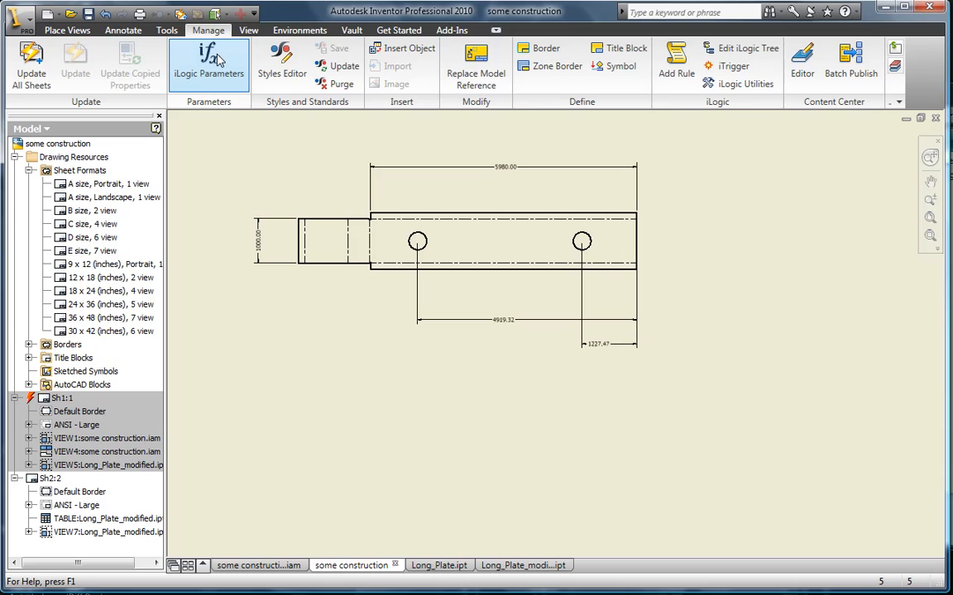
left_click(109, 32)
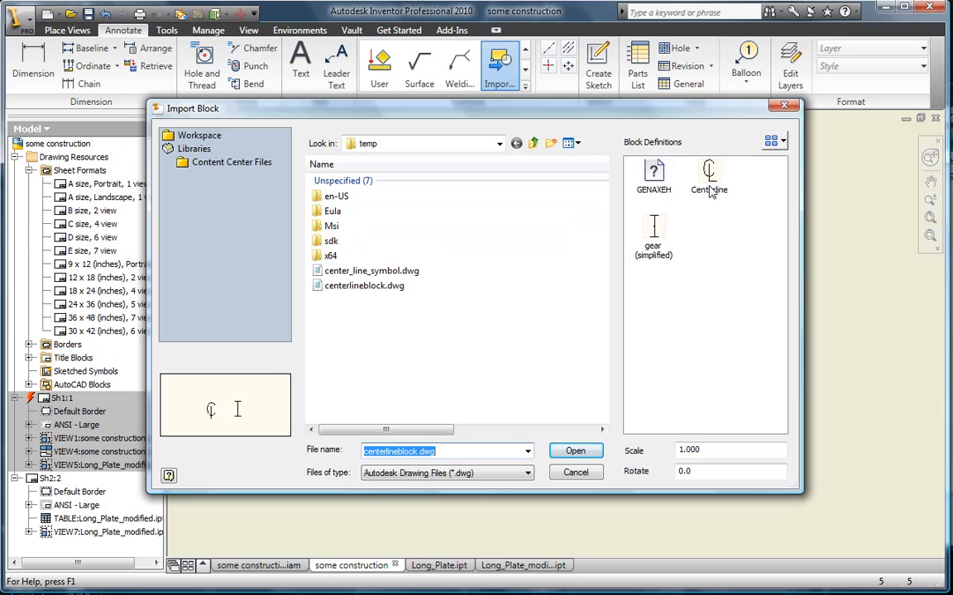
left_click(716, 190)
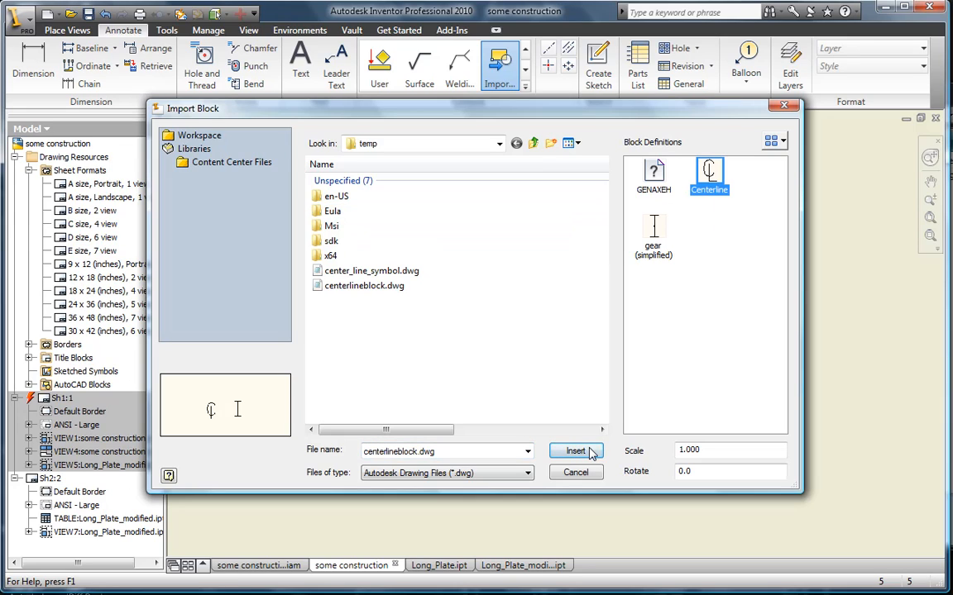
left_click(707, 451)
type("3")
left_click(595, 454)
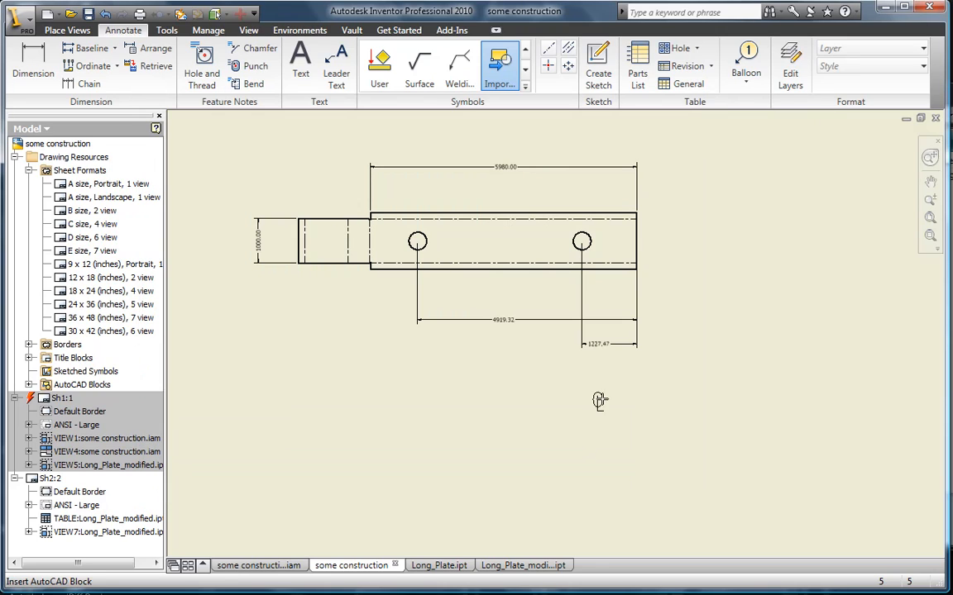
left_click(712, 294)
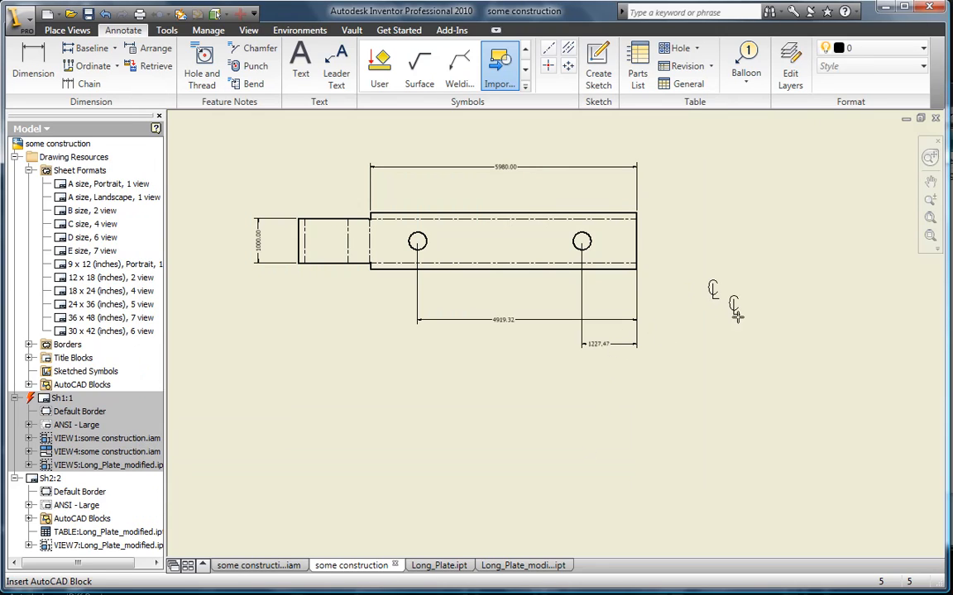
right_click(753, 320)
left_click(777, 329)
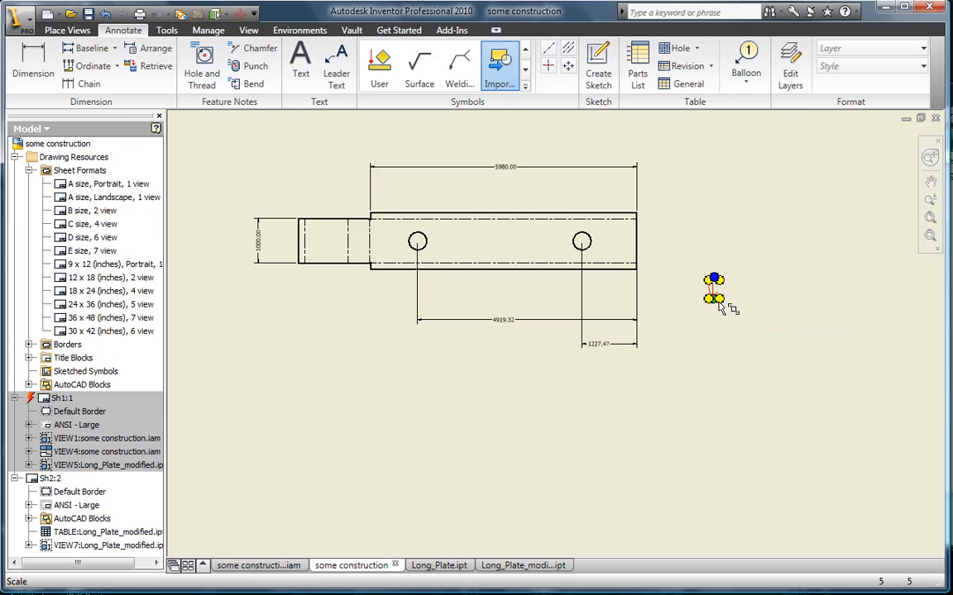
Enlarge the placed Centerline block to a scale of about 5.15 and set its rotation to 90 degrees.
mouse_move(721, 306)
left_mouse_down()
mouse_move(724, 297)
mouse_move(741, 321)
mouse_move(731, 303)
left_mouse_up()
mouse_move(715, 262)
left_mouse_down()
mouse_move(691, 263)
mouse_move(707, 261)
left_mouse_up()
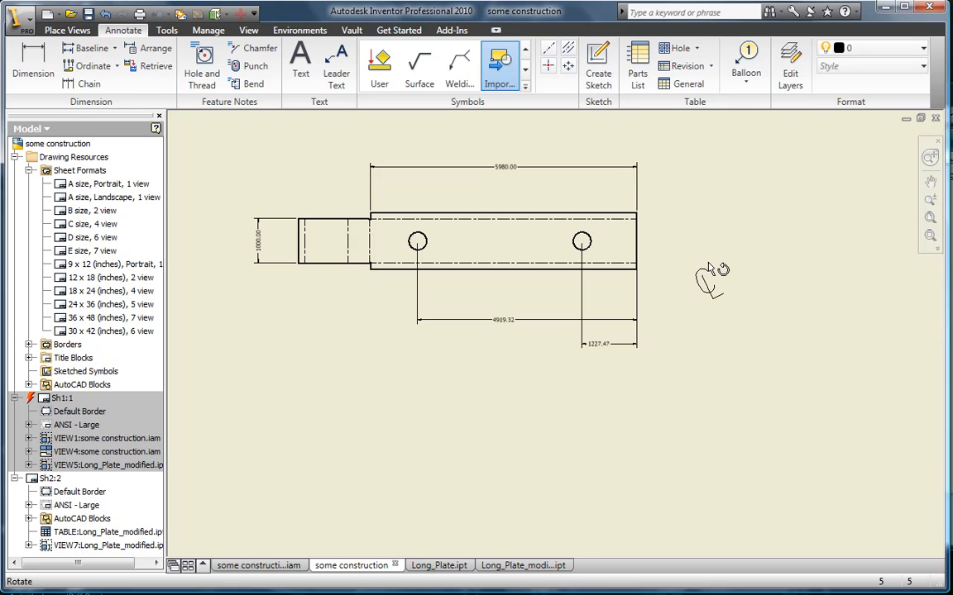
right_click(716, 304)
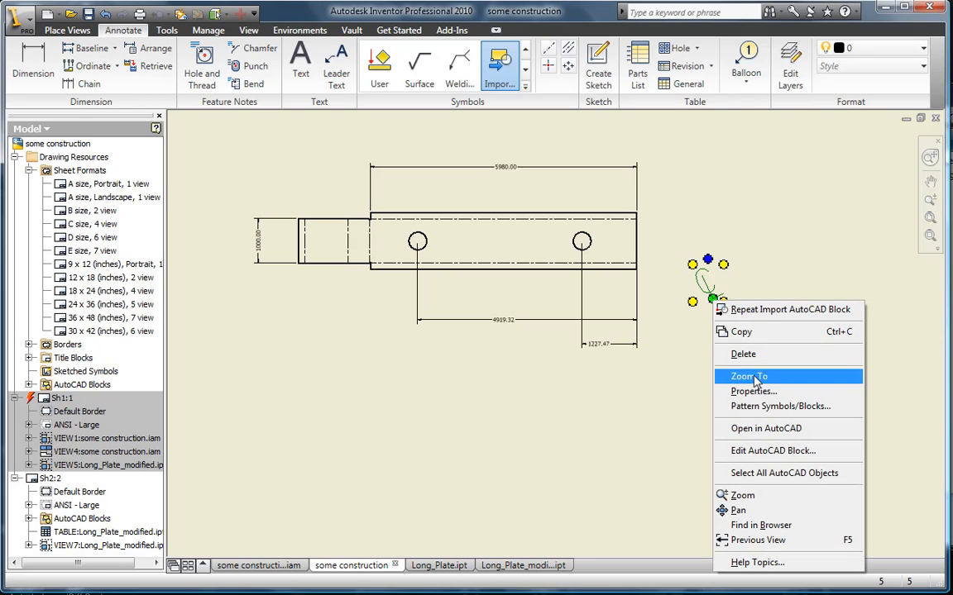
left_click(752, 450)
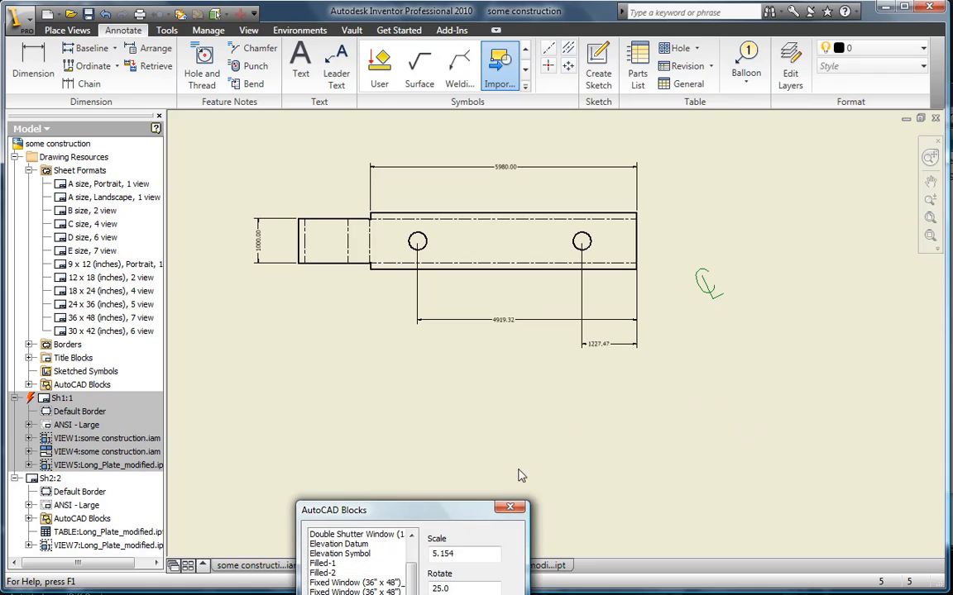
left_click_drag(454, 512, 462, 315)
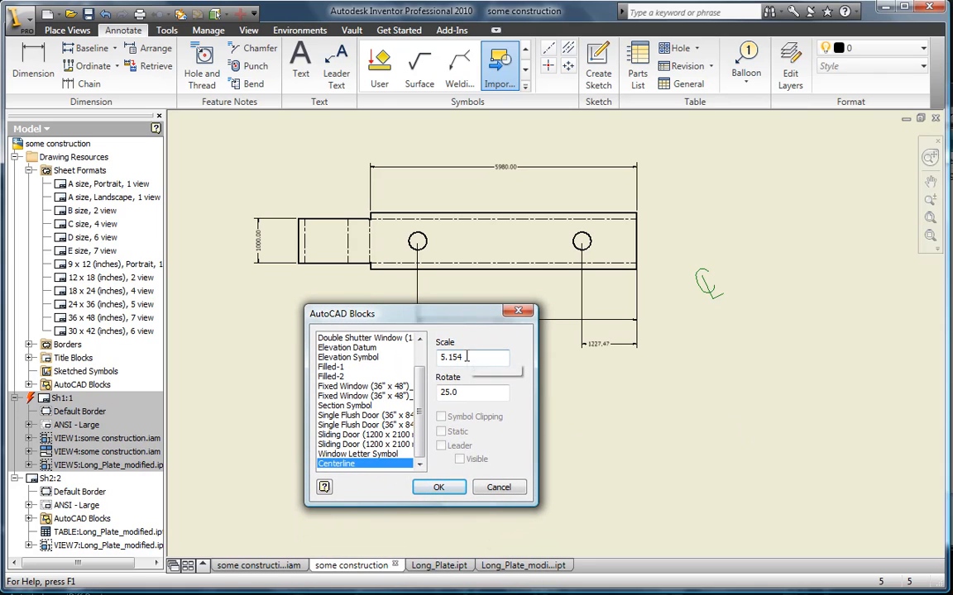
type("90")
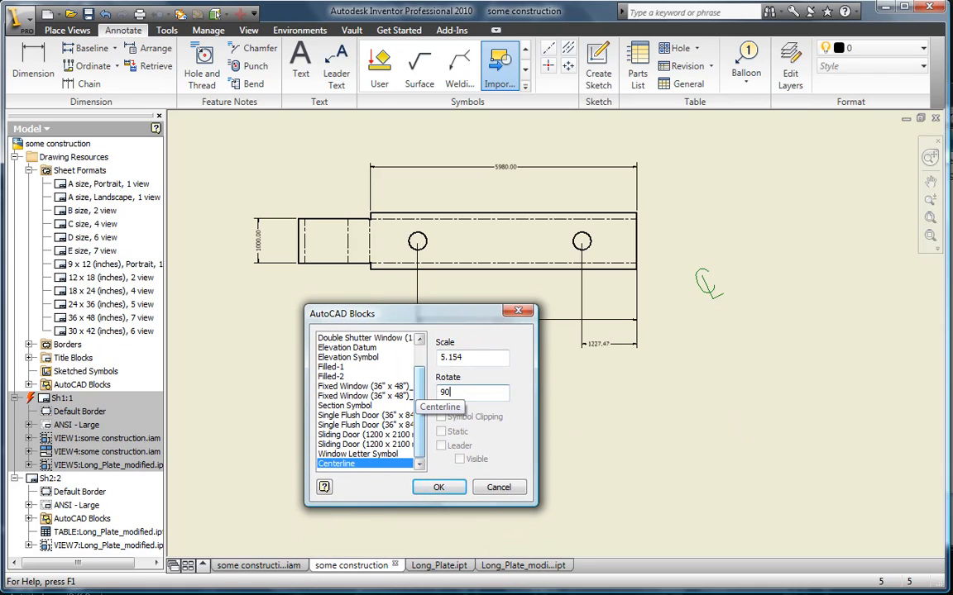
left_click(437, 486)
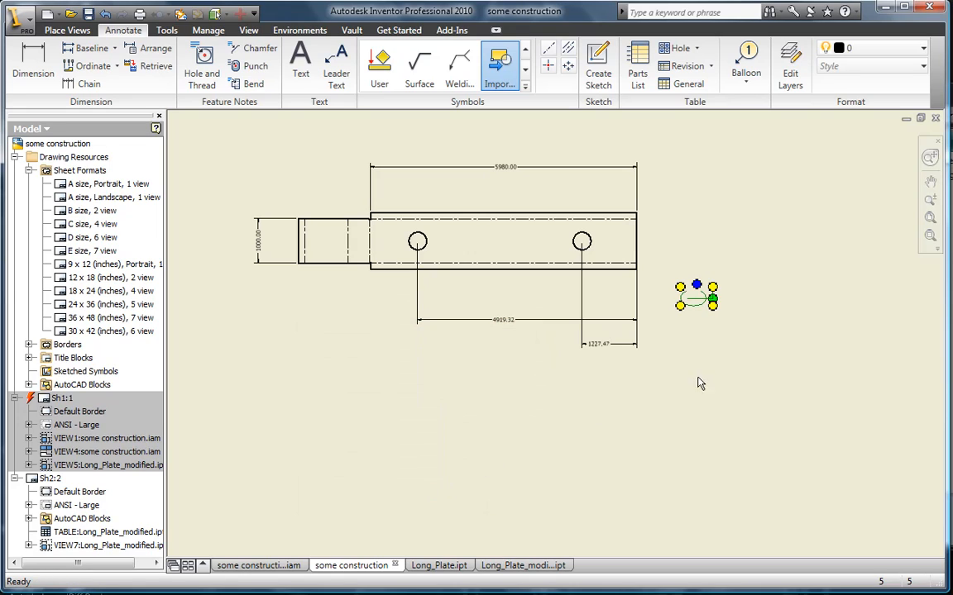
Move the Centerline block so its insertion point sits on the plate's right edge, near mid-height.
left_click_drag(717, 297, 639, 239)
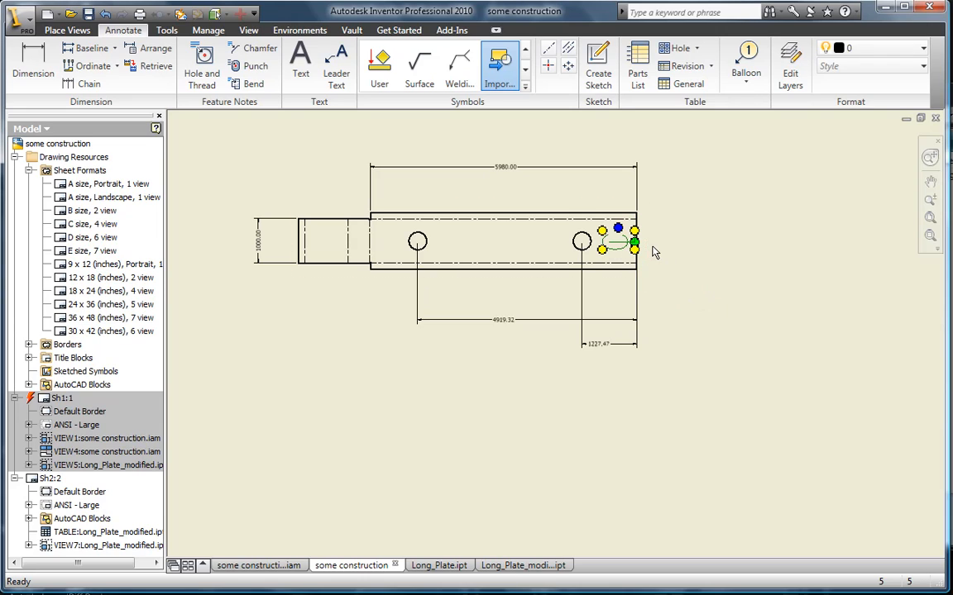
scroll(650, 255, "up", 5)
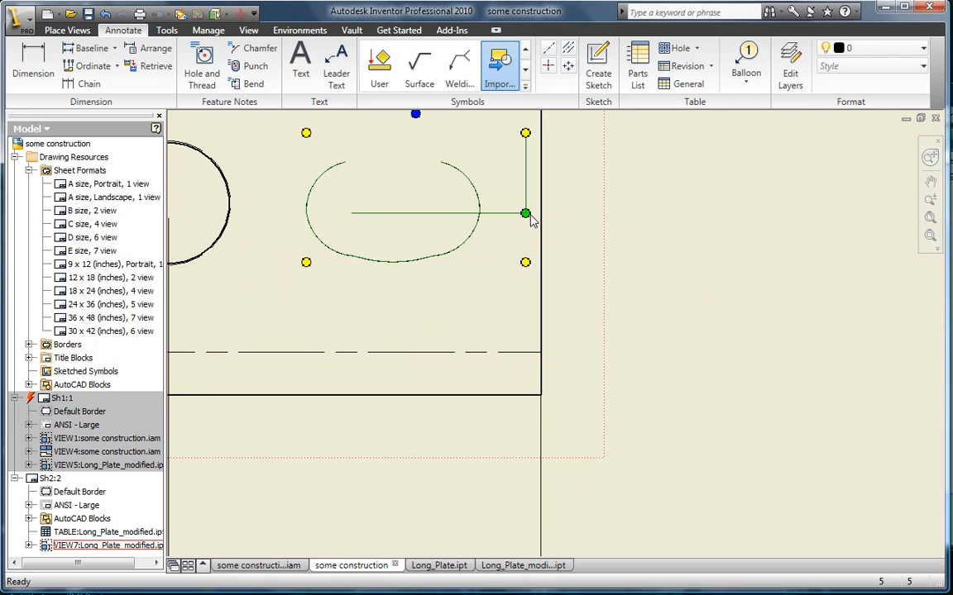
mouse_move(532, 216)
left_mouse_down()
mouse_move(542, 221)
mouse_move(542, 200)
mouse_move(542, 223)
mouse_move(541, 199)
mouse_move(541, 209)
left_mouse_up()
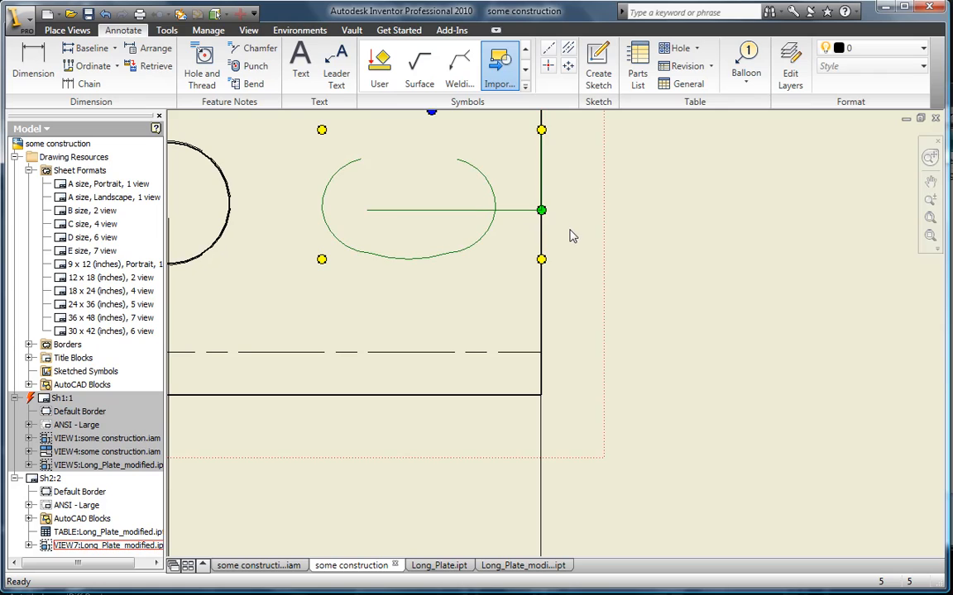
scroll(678, 253, "down", 2)
left_click(667, 360)
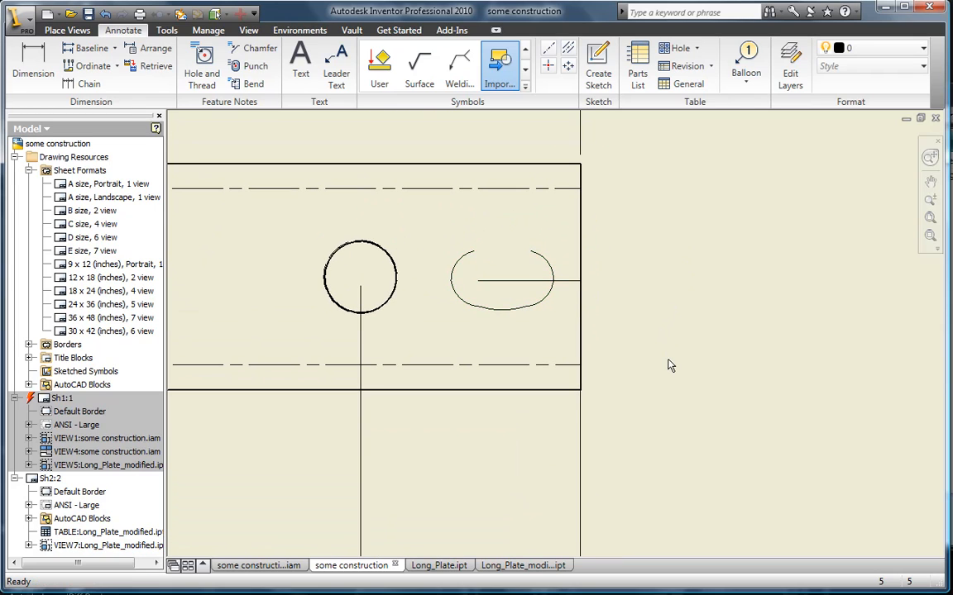
Add a Centerline Bisector between the plate's lower and upper outer edges.
scroll(660, 347, "down", 2)
middle_click_drag(659, 345, 575, 340)
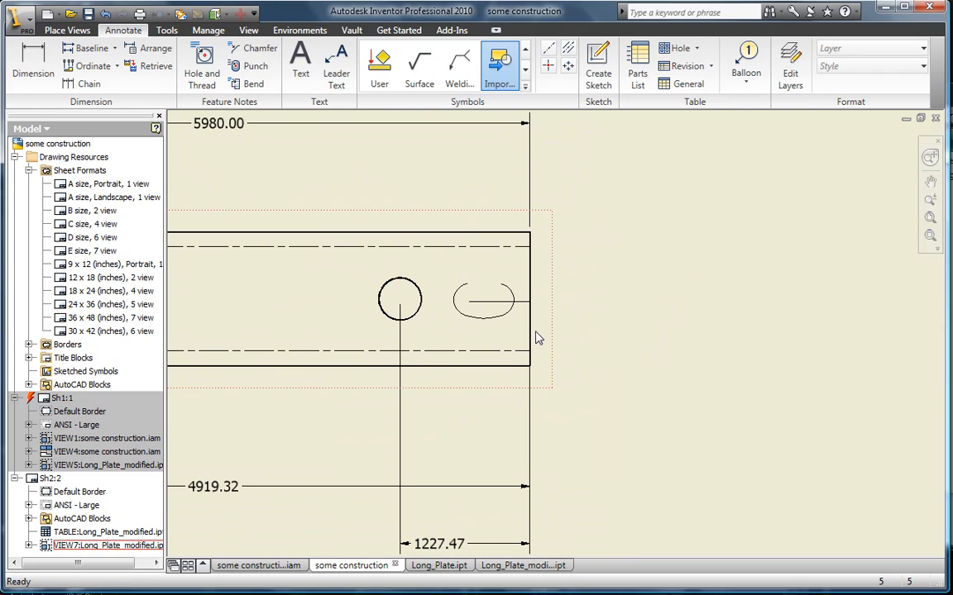
left_click(568, 50)
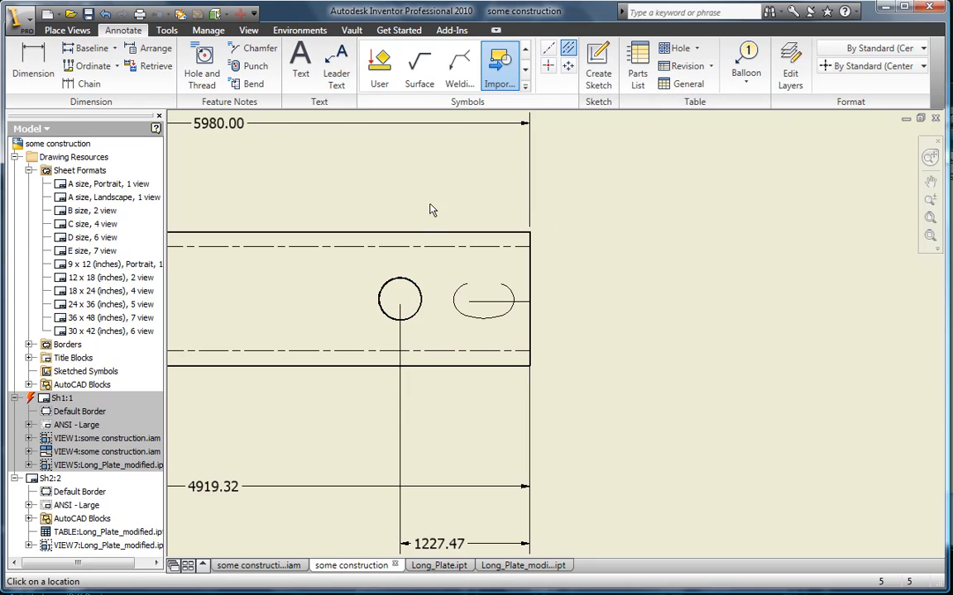
left_click(436, 366)
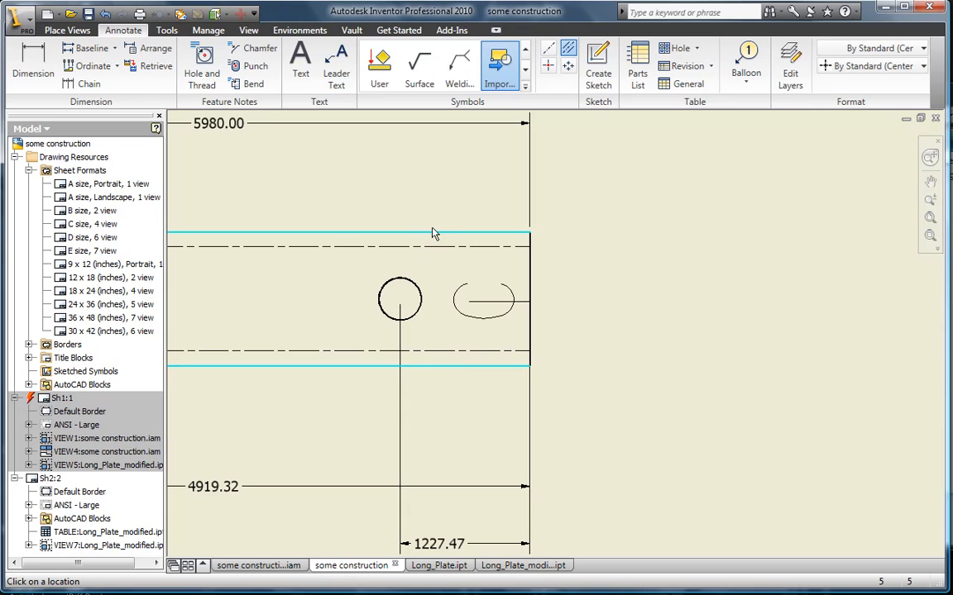
right_click(579, 317)
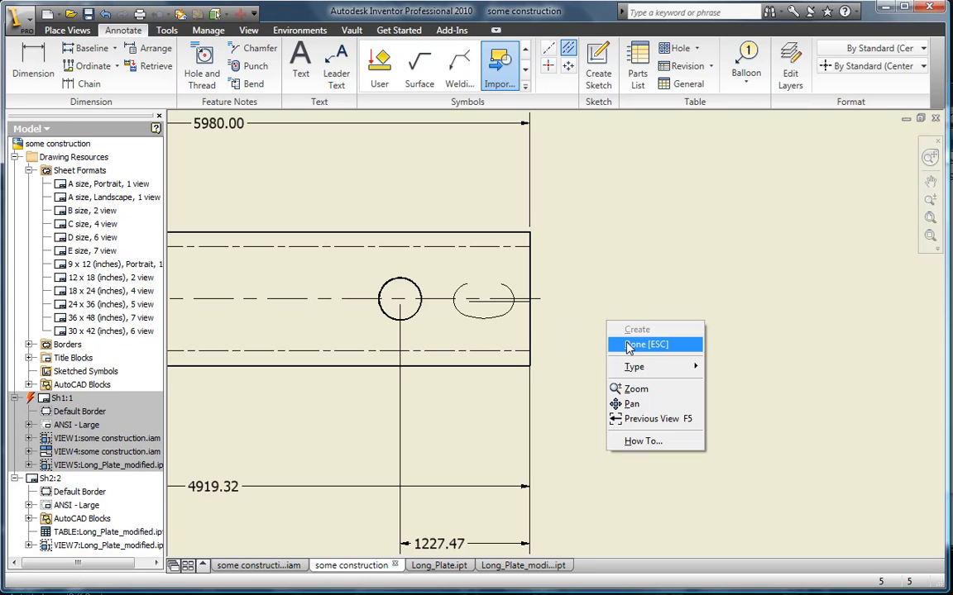
left_click(626, 345)
Pattern the Centerline block with 1 instance in direction 1 and 2 horizontal instances in direction 2 spaced 50 mm.
left_click(511, 314)
right_click(509, 317)
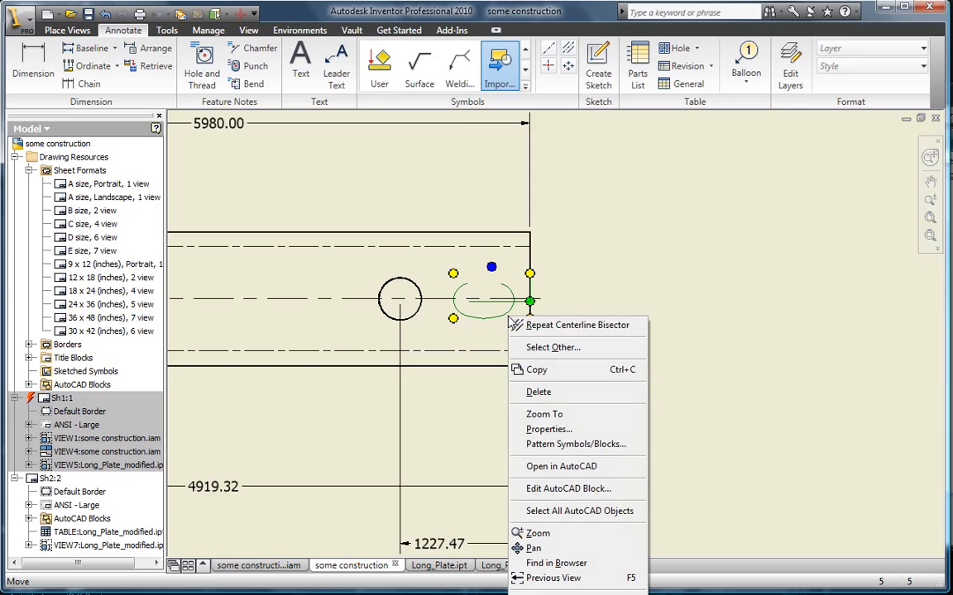
left_click(562, 444)
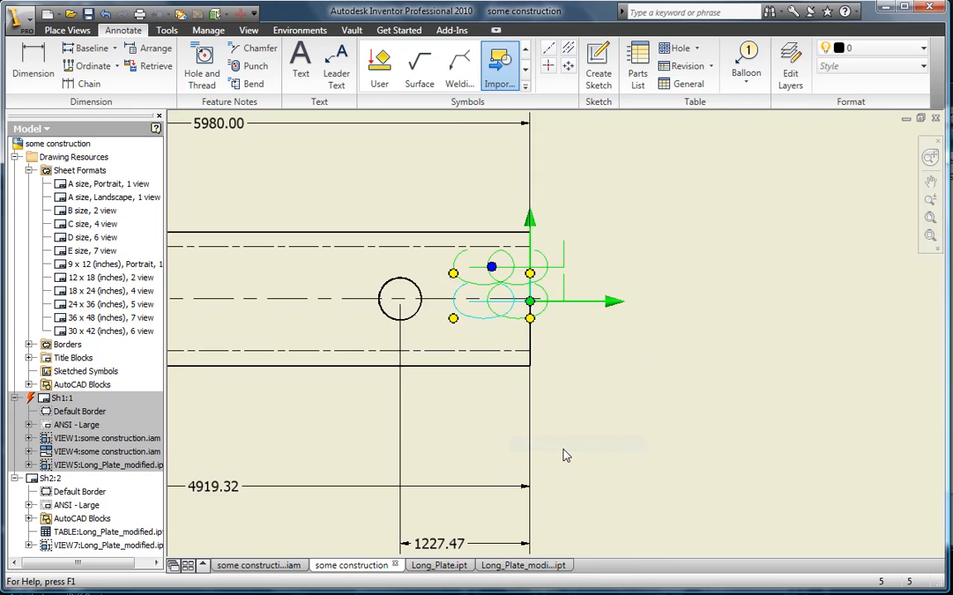
left_click_drag(613, 491, 791, 181)
left_click(742, 270)
type("1")
left_click(829, 271)
left_click(859, 295)
type("50")
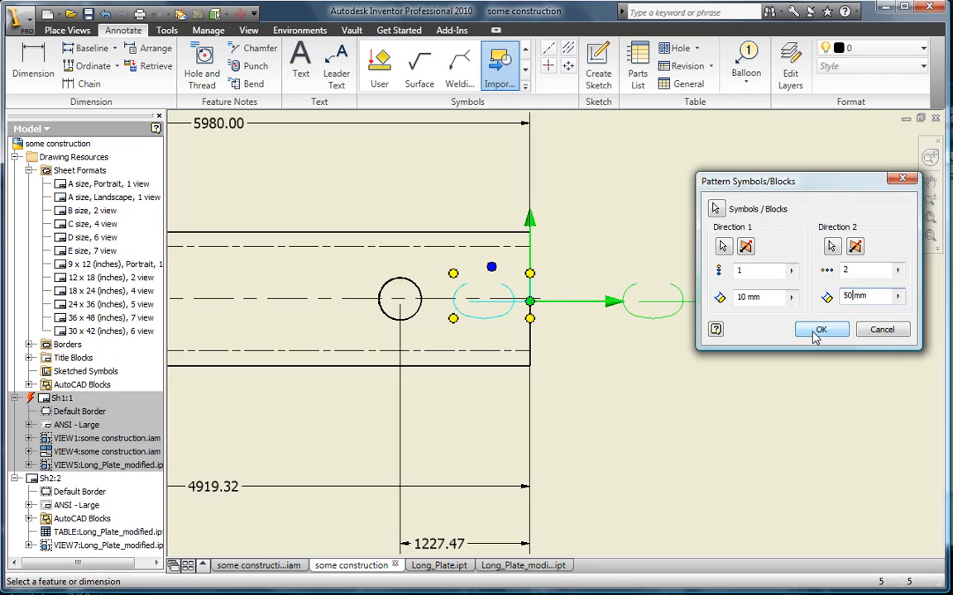
left_click(819, 331)
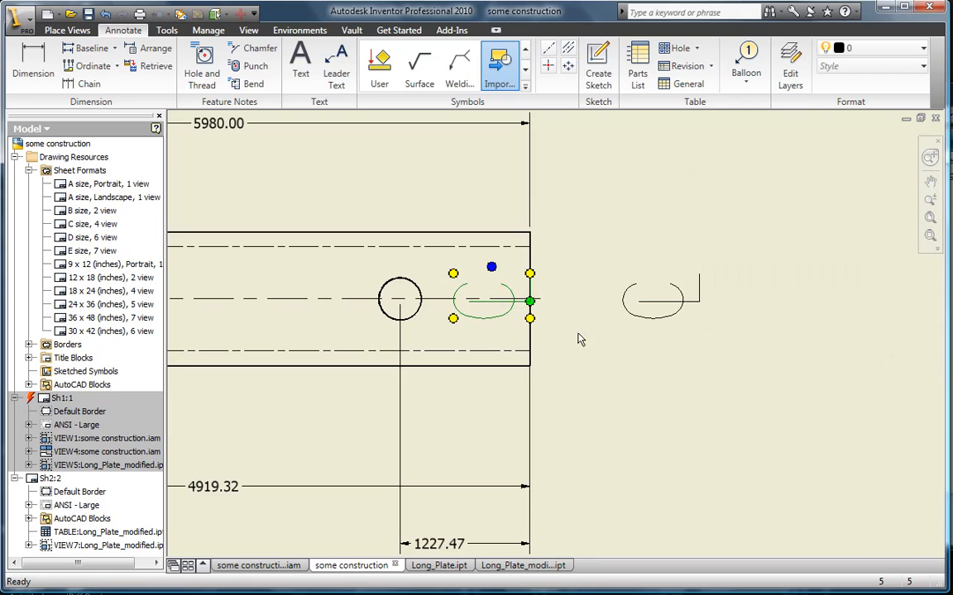
Delete the original Centerline block on the plate and extend the bisector centerline out to the patterned copy.
right_click(510, 322)
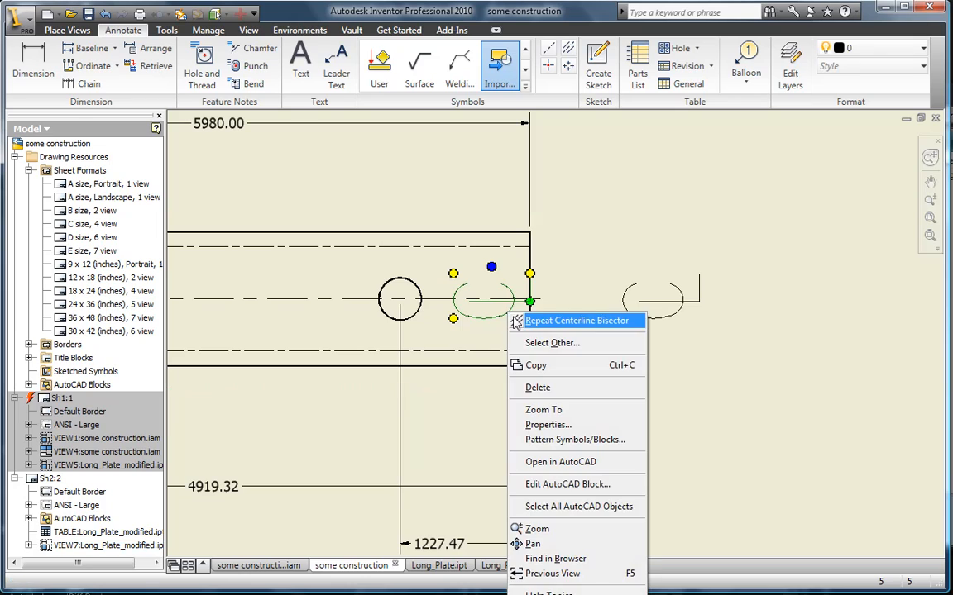
left_click(539, 387)
left_click_drag(539, 298, 686, 313)
left_click(798, 369)
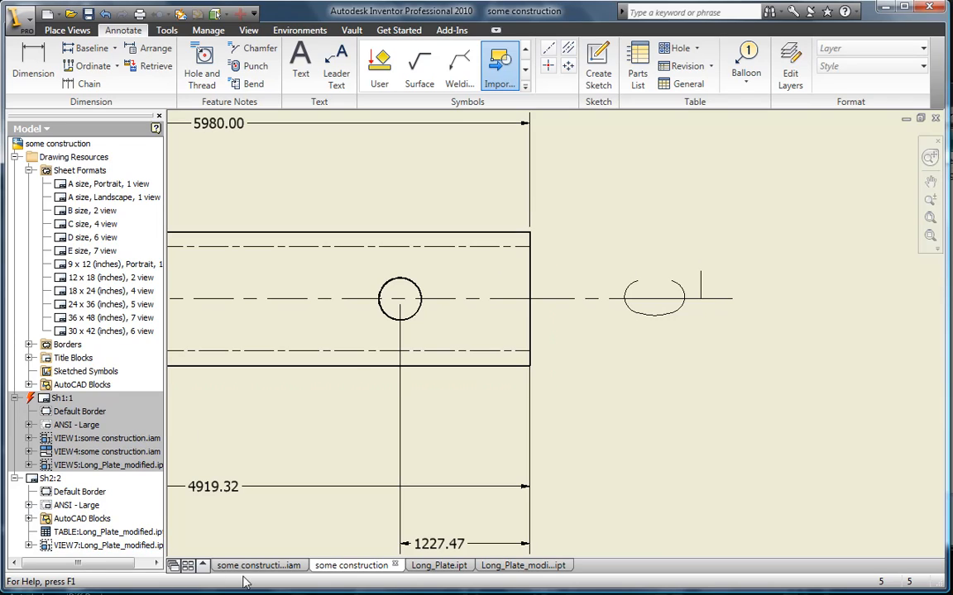
Activate sheet Sh1 and bring the weld detail view (Detail B) into close view.
double_click(48, 398)
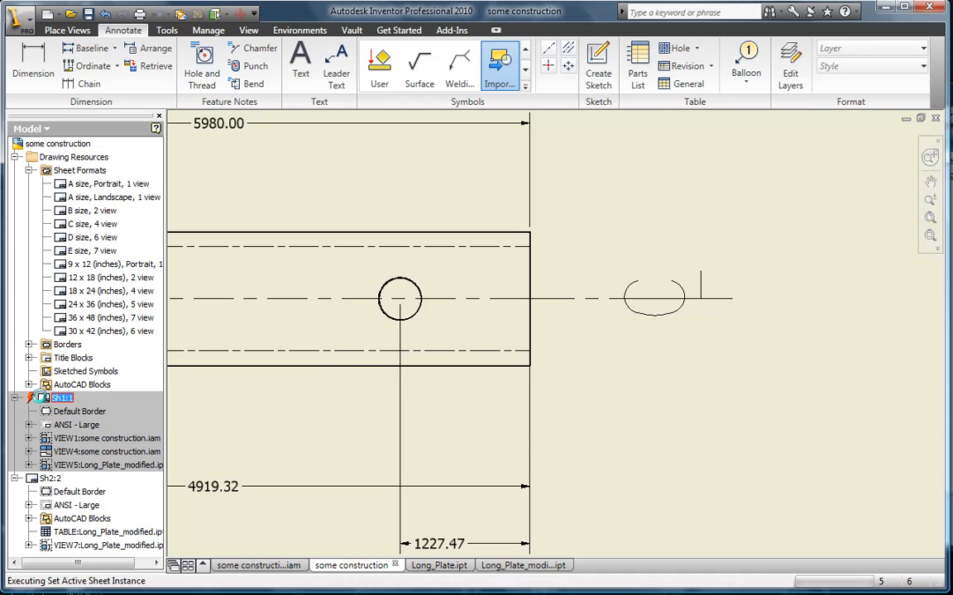
scroll(365, 217, "down", 2)
scroll(398, 235, "down", 2)
middle_click_drag(372, 277, 291, 396)
scroll(503, 331, "up", 2)
middle_click_drag(478, 307, 344, 191)
scroll(416, 249, "up", 3)
scroll(416, 250, "down", 1)
middle_click_drag(395, 261, 301, 322)
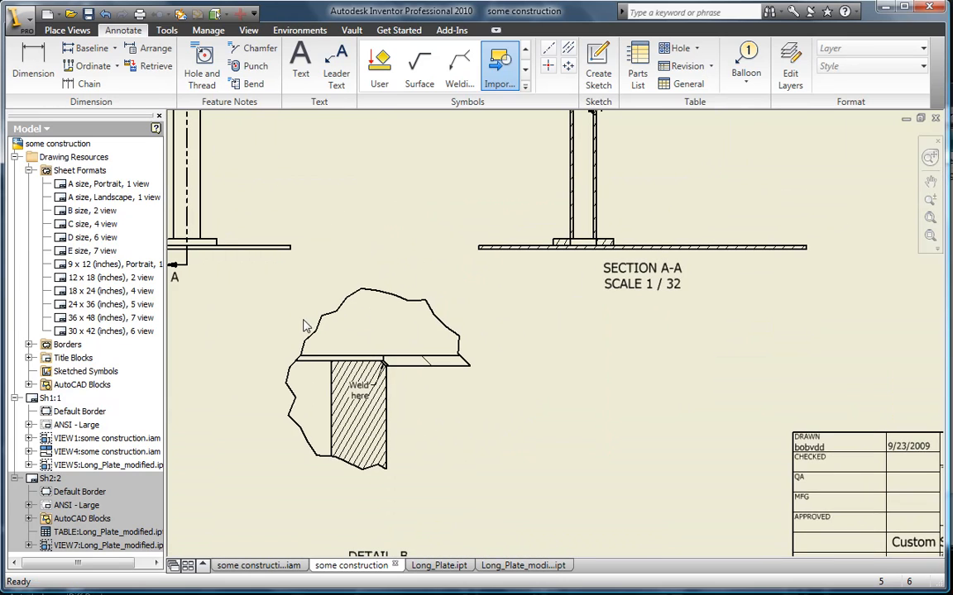
scroll(305, 319, "up", 3)
Insert the Detail Symbol AutoCAD block from the drawing resources to the right of the weld detail view.
left_click(29, 384)
scroll(130, 304, "down", 2)
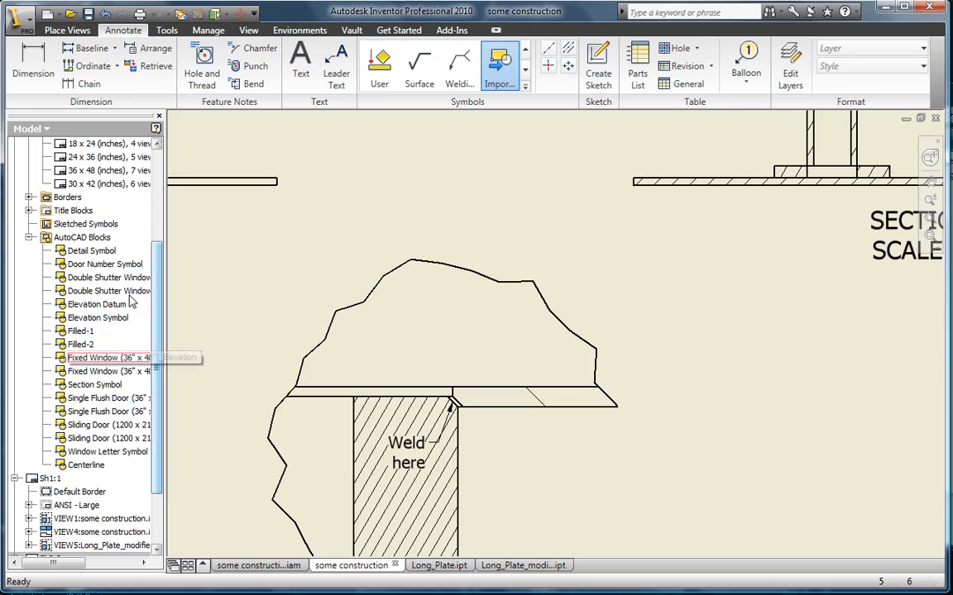
left_click(93, 254)
right_click(82, 255)
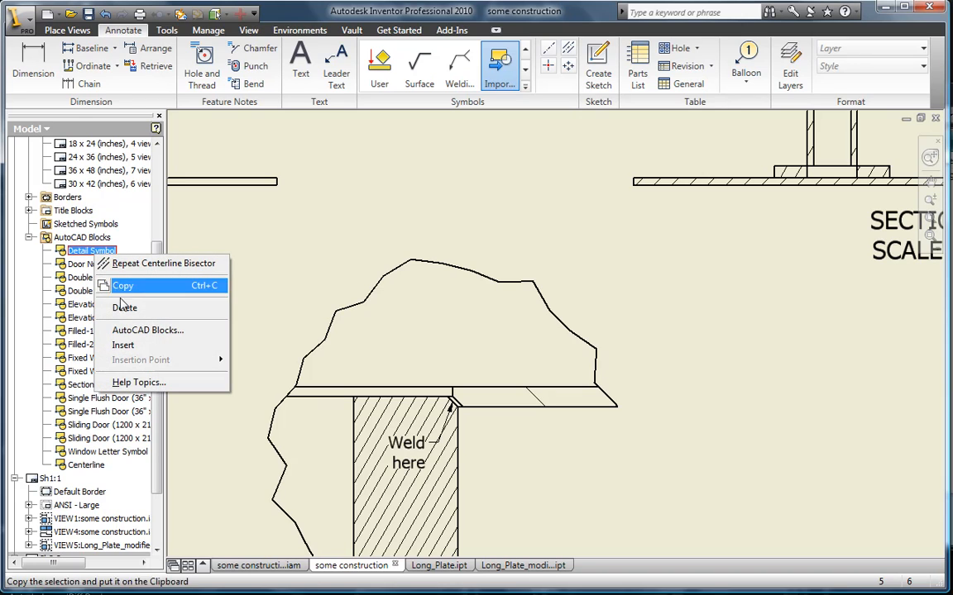
left_click(81, 347)
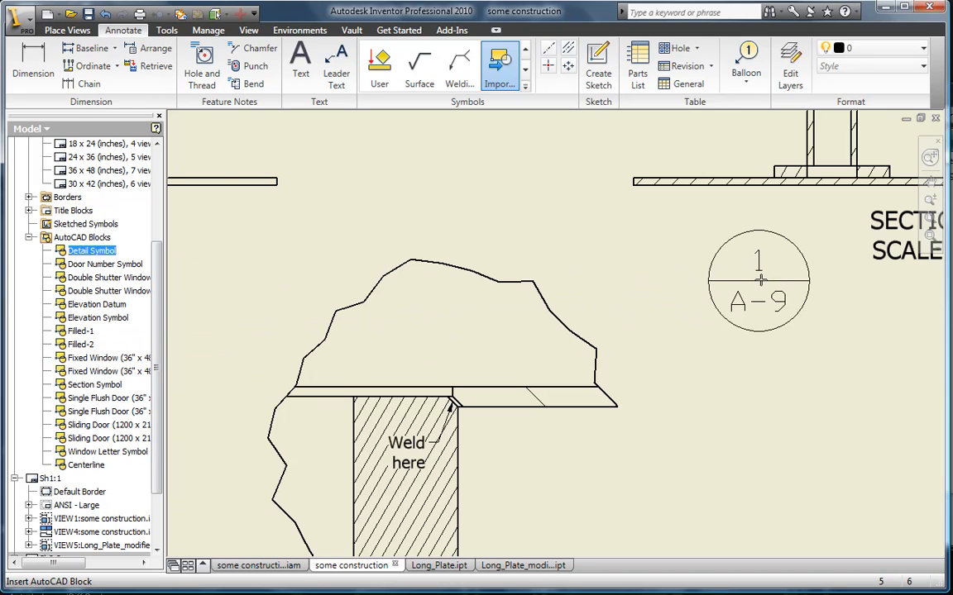
left_click(778, 282)
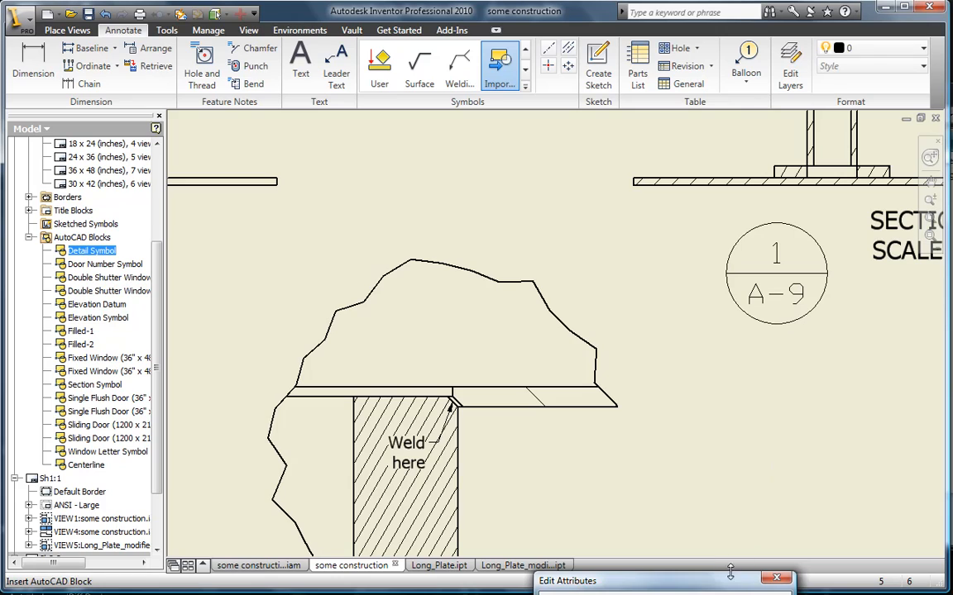
Set the Detail Symbol's sheet reference to Sh2 and its detail number to A.
left_click_drag(616, 318, 609, 236)
left_click_drag(609, 301, 599, 300)
type("Sh2")
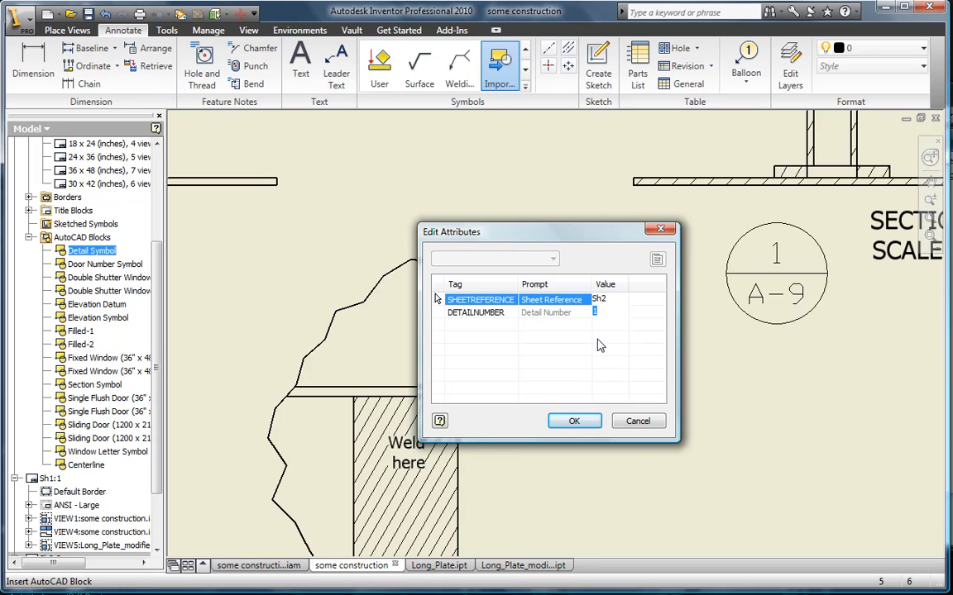
left_click(574, 421)
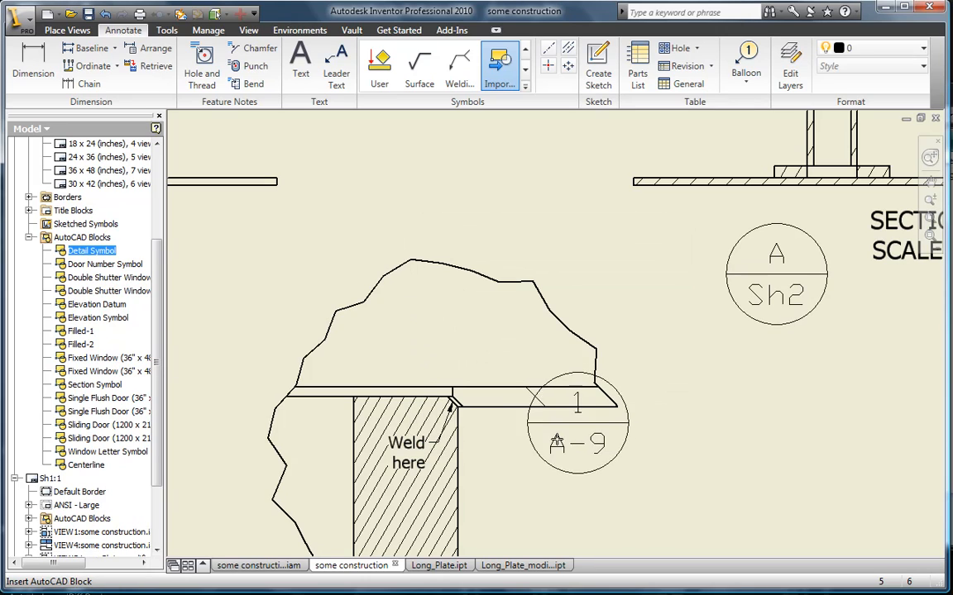
Finish inserting Detail Symbol blocks and change the placed symbol's detail number attribute to B.
right_click(699, 432)
left_click(729, 442)
scroll(647, 456, "down", 4)
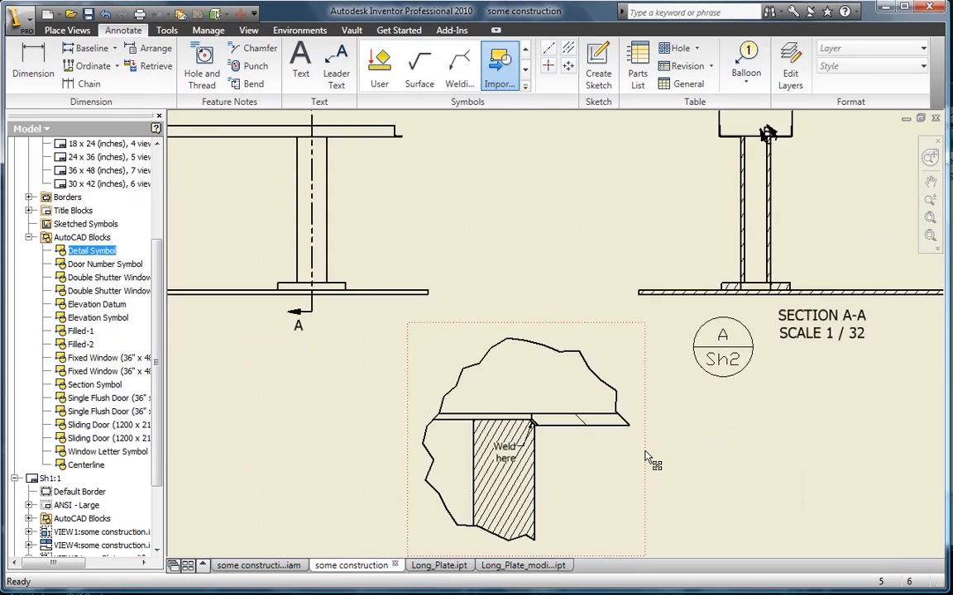
middle_click_drag(602, 431, 515, 340)
scroll(495, 352, "up", 3)
scroll(492, 357, "down", 2)
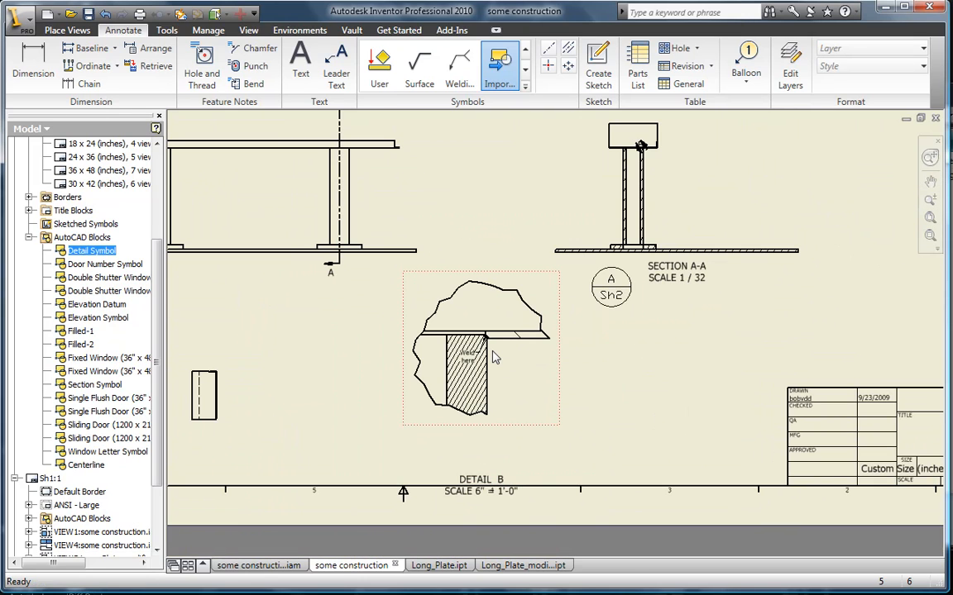
left_click(604, 291)
right_click(612, 290)
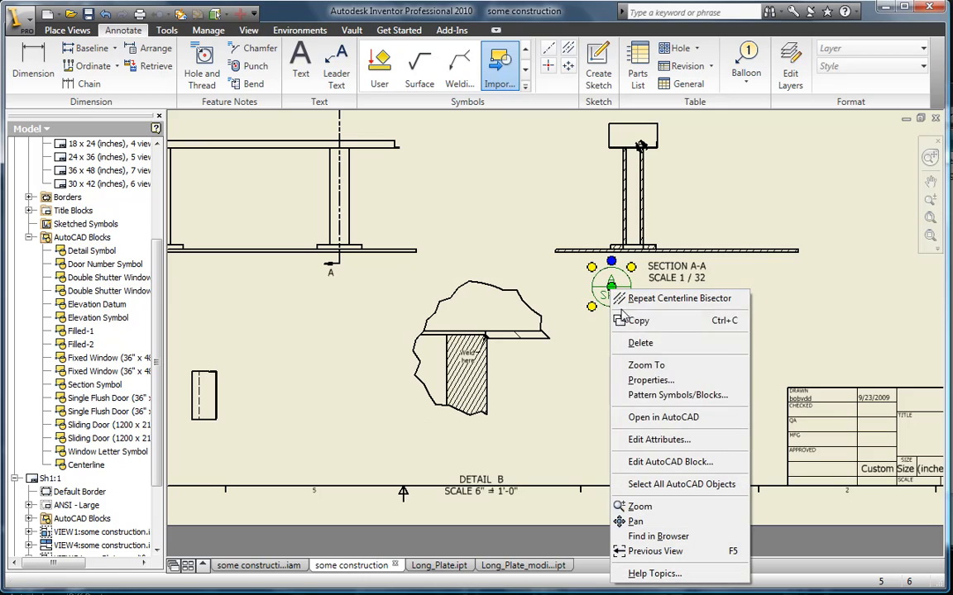
left_click(657, 440)
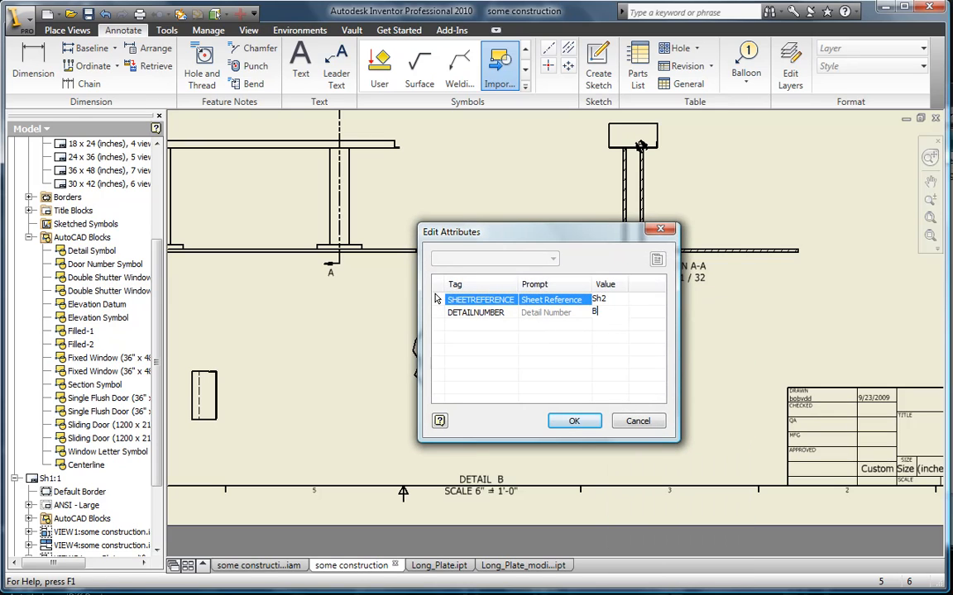
left_click(574, 421)
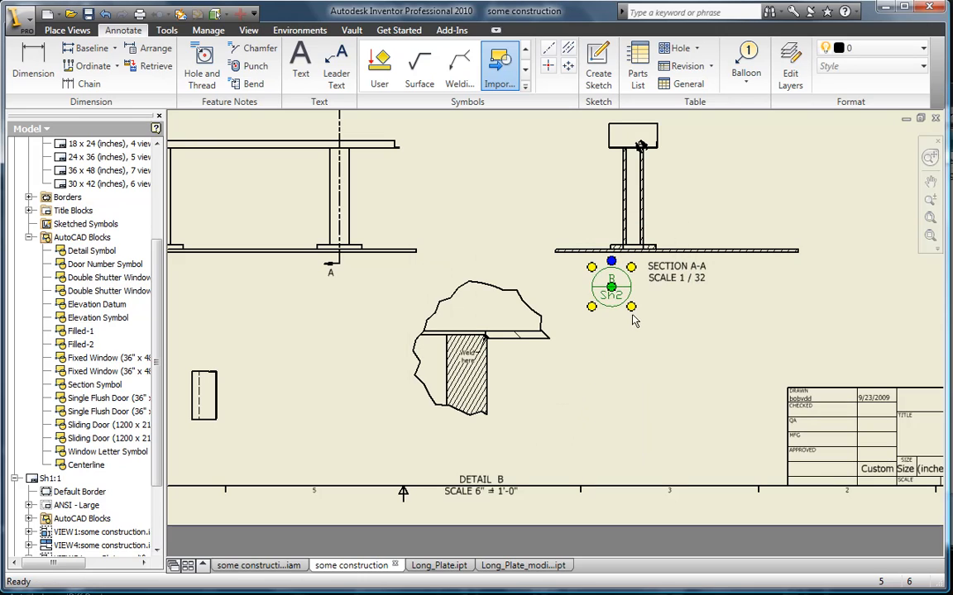
Move the Detail Symbol block up into the Section A-A view, beside the Detail B callout at the column's top.
left_click_drag(625, 291, 662, 176)
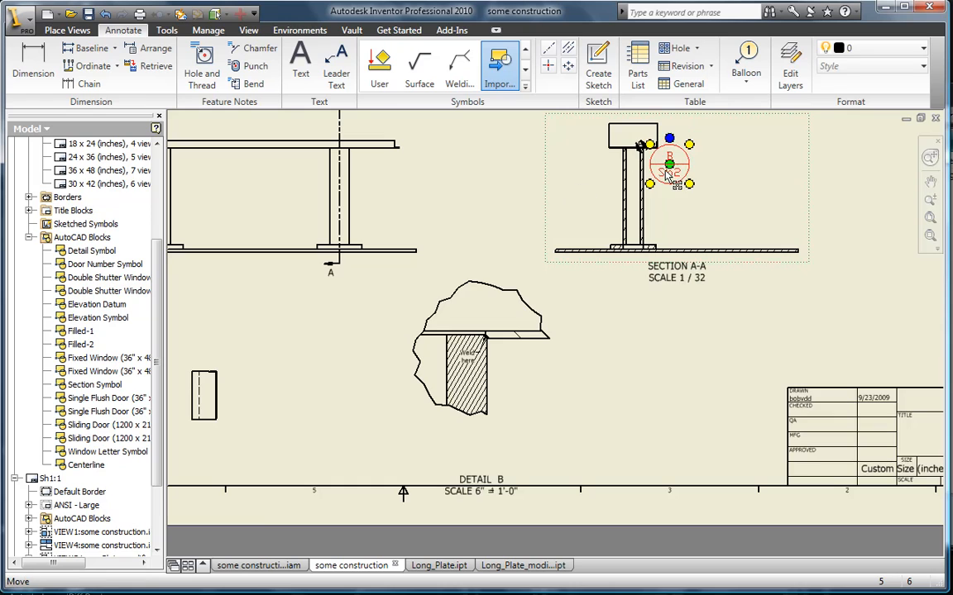
scroll(662, 176, "up", 5)
middle_click_drag(569, 33, 573, 137)
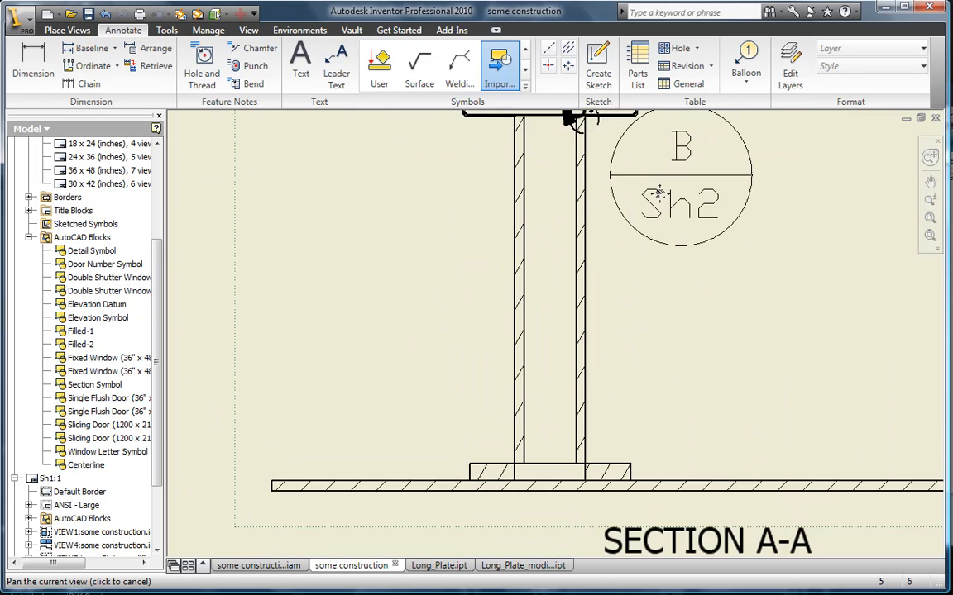
scroll(553, 278, "down", 6)
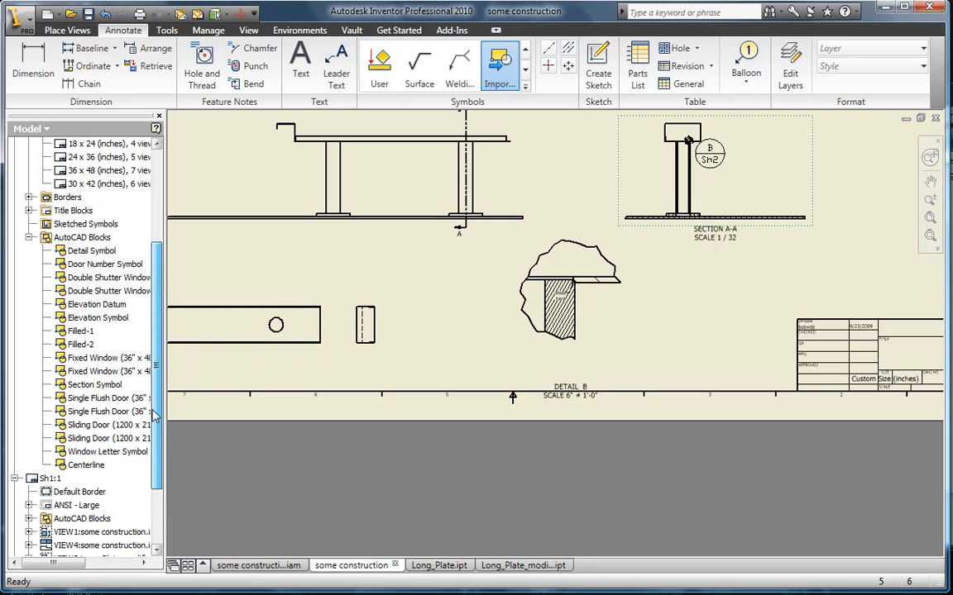
Locate the Detail B view under section view A in the model tree and move it from sheet Sh1 to sheet Sh2.
scroll(157, 397, "down", 3)
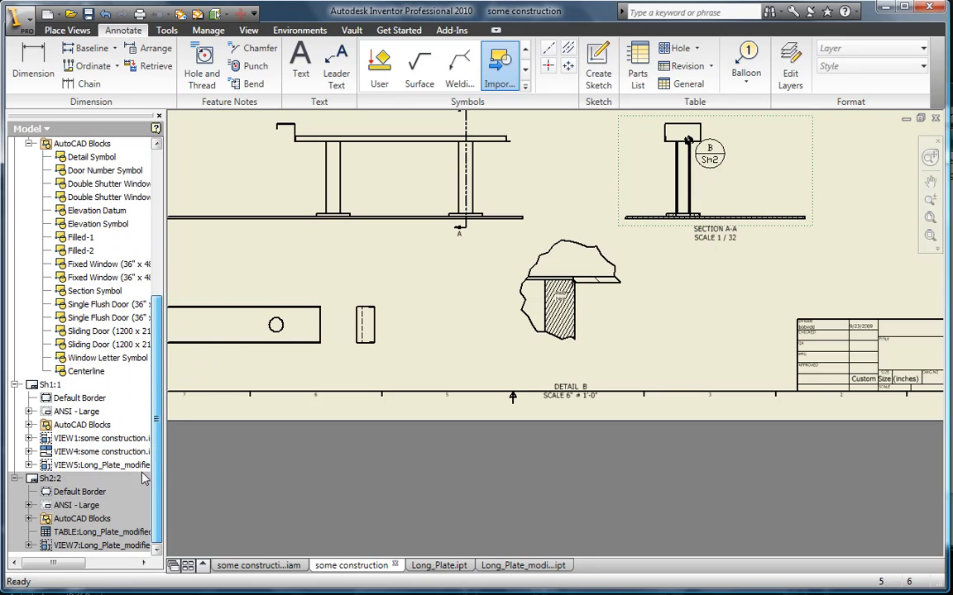
left_click(29, 451)
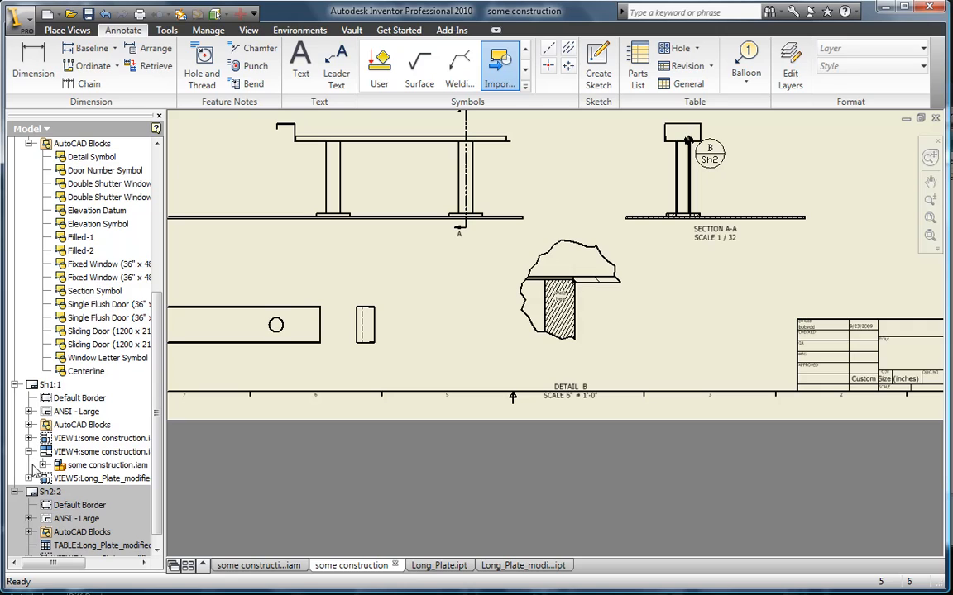
left_click(43, 466)
scroll(36, 430, "down", 1)
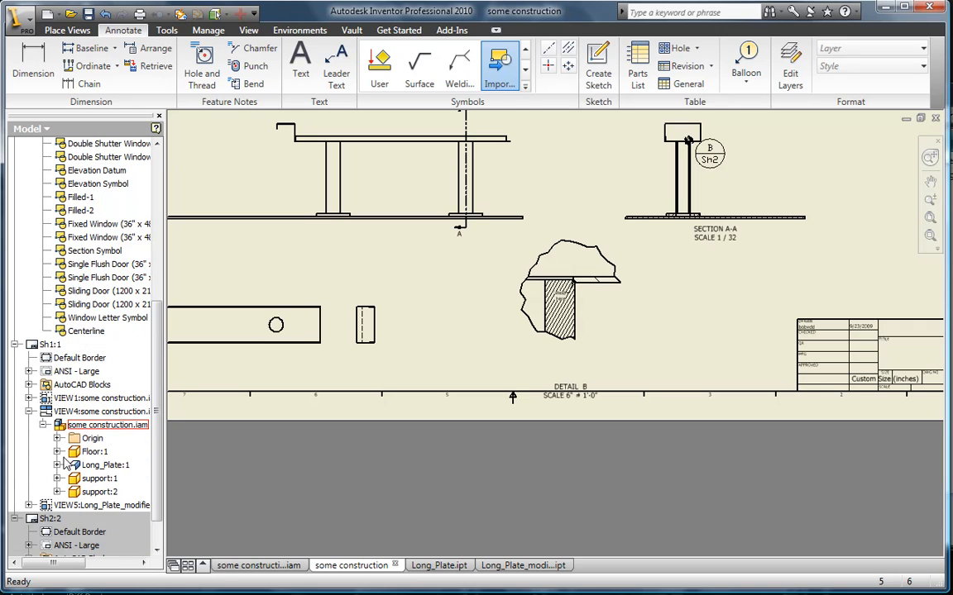
left_click(29, 398)
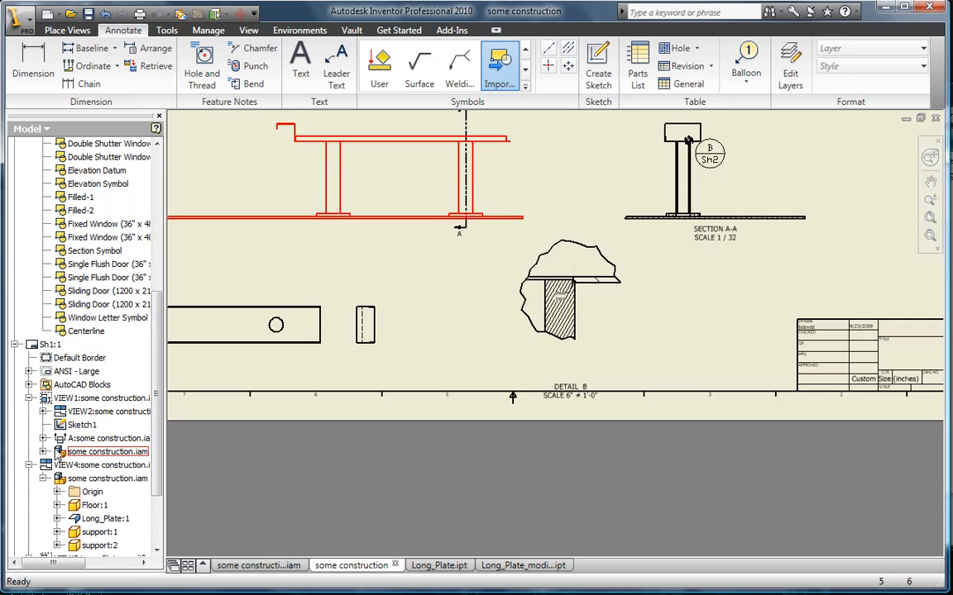
left_click(43, 438)
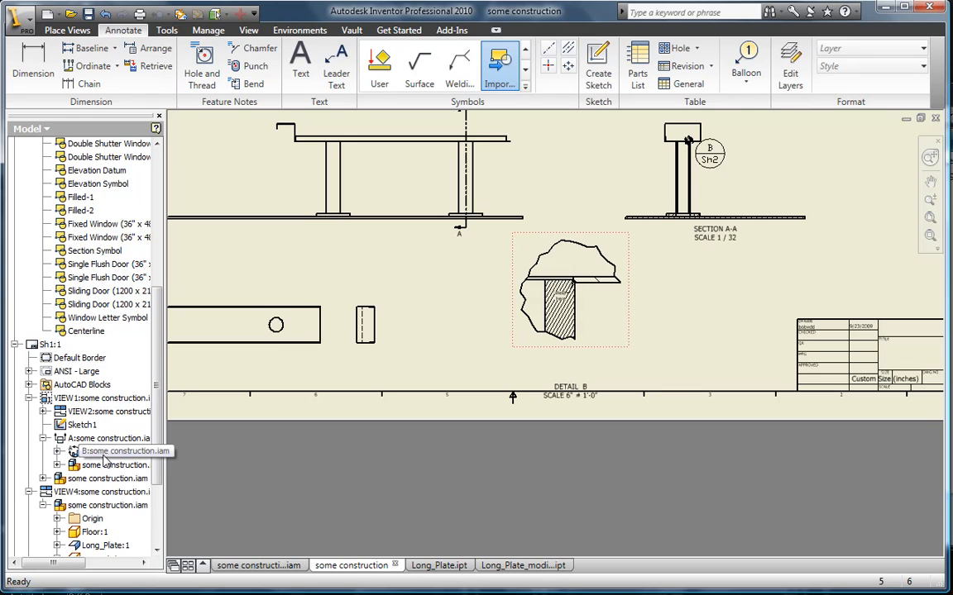
scroll(124, 450, "down", 3)
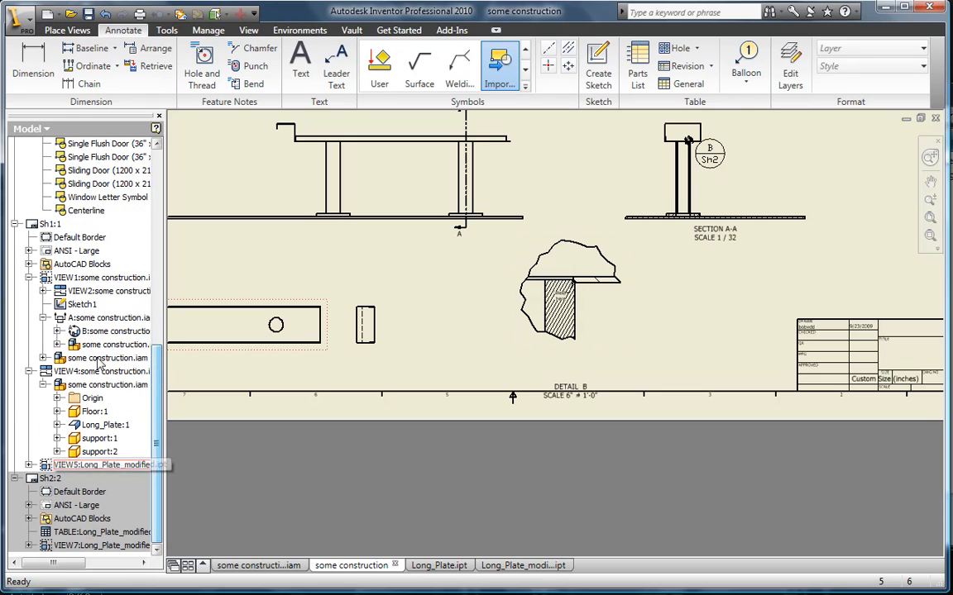
left_click_drag(74, 331, 101, 490)
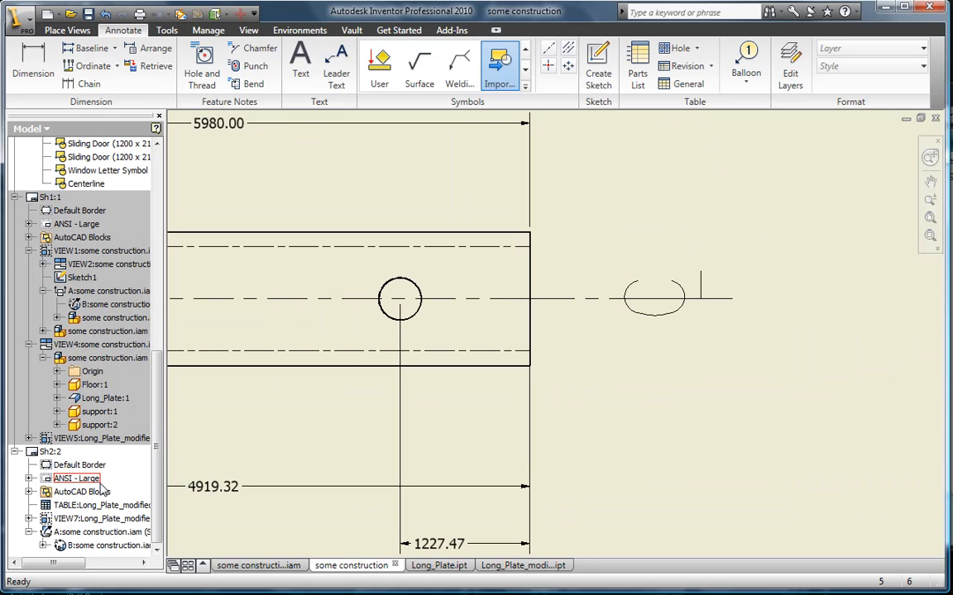
Reposition the Detail B view on sheet Sh2 higher up so its label clears the sheet border.
scroll(651, 481, "down", 5)
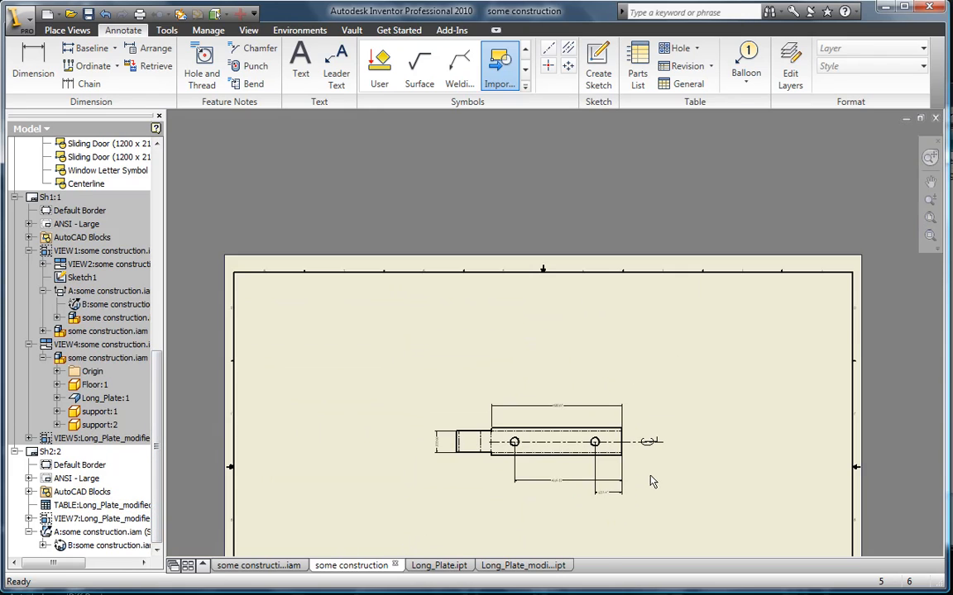
scroll(637, 398, "down", 2)
scroll(619, 398, "up", 4)
scroll(621, 458, "up", 1)
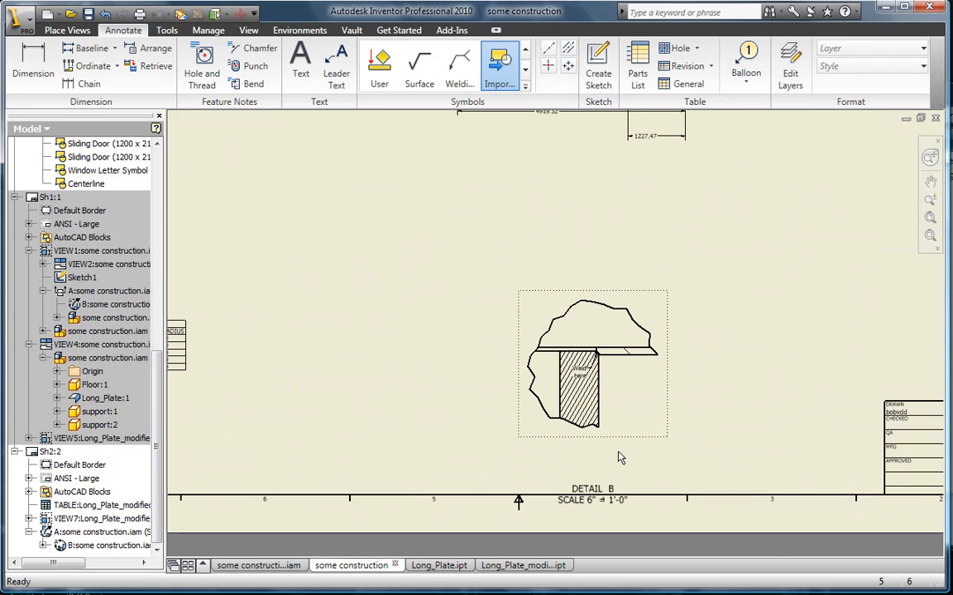
left_click_drag(629, 418, 626, 353)
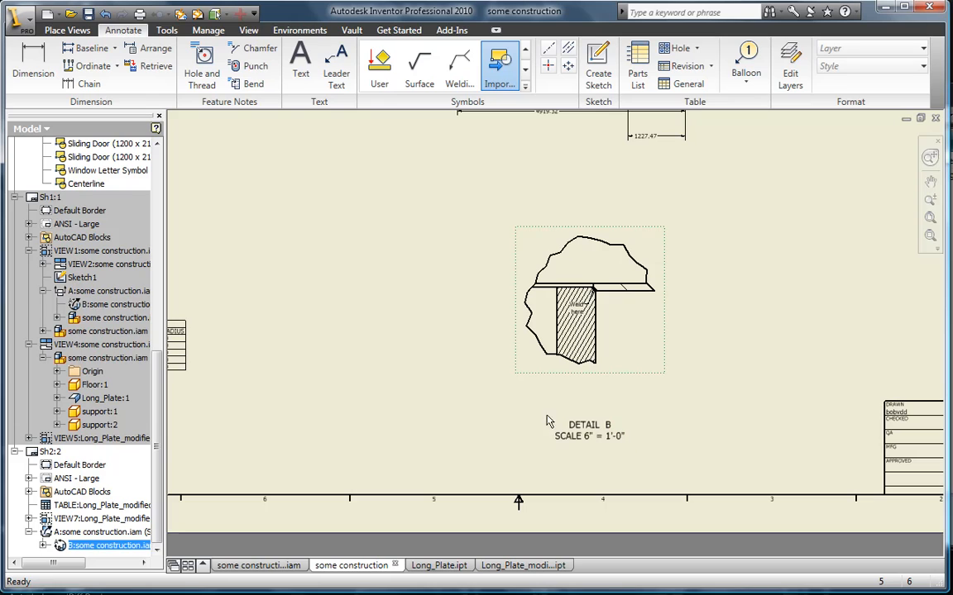
Activate sheet Sh1 and inspect the Section A-A view with its detail callout and symbol.
scroll(162, 500, "up", 6)
left_click(46, 425)
double_click(42, 427)
middle_click_drag(578, 315, 478, 473)
scroll(610, 310, "down", 5)
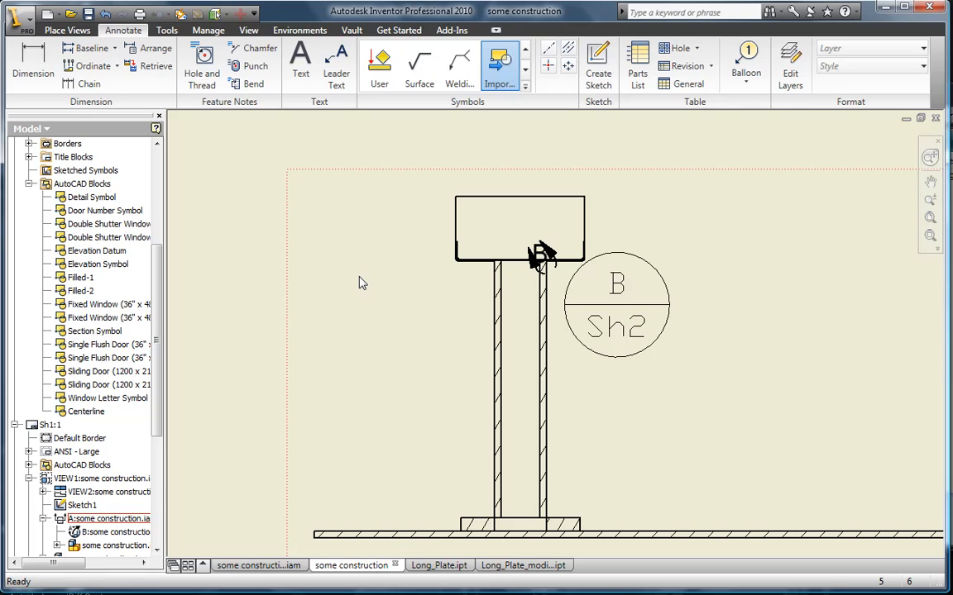
scroll(360, 282, "up", 5)
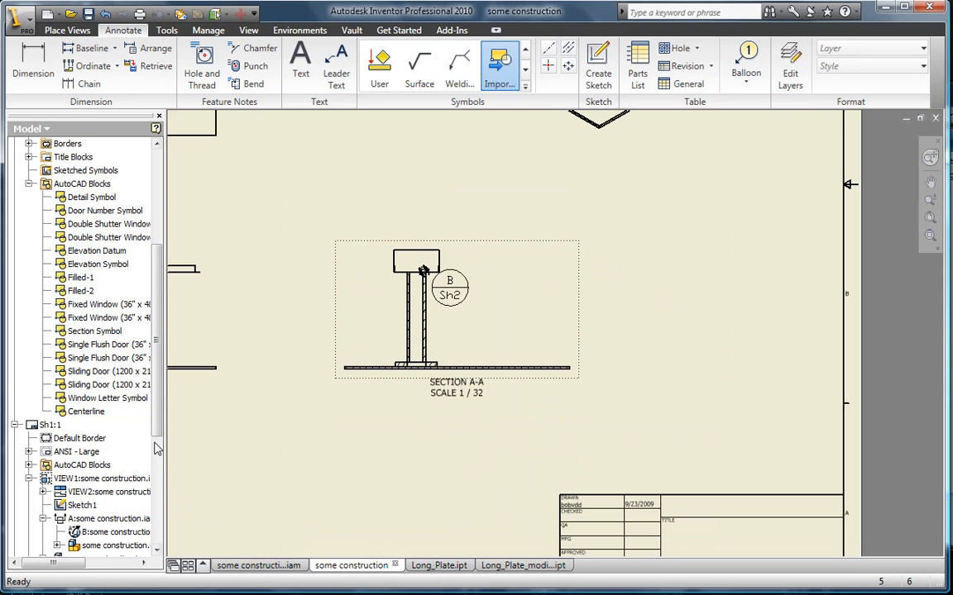
Activate sheet Sh2 again and bring the dimensioned plate view into close view.
scroll(157, 448, "down", 6)
double_click(48, 451)
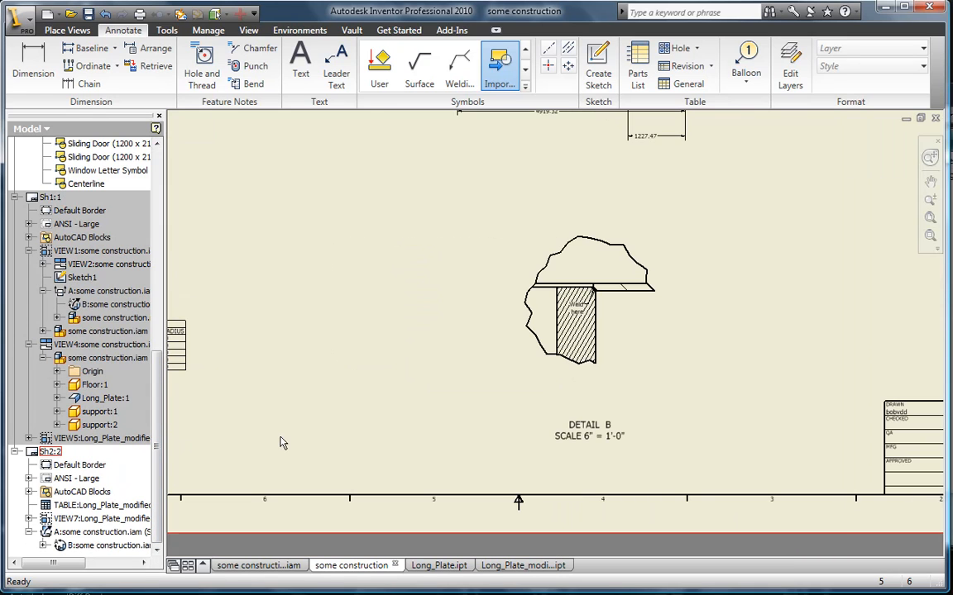
scroll(322, 365, "up", 3)
scroll(531, 354, "down", 6)
middle_click_drag(531, 353, 448, 453)
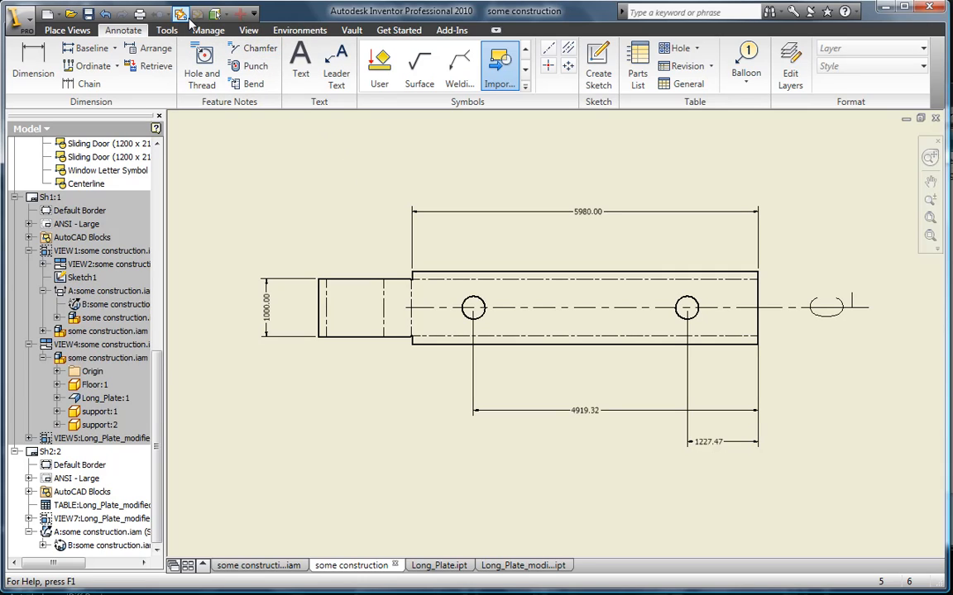
Select all Inventor dimensions on the plate view, shift them farther out as a group, and delete them.
left_click(226, 17)
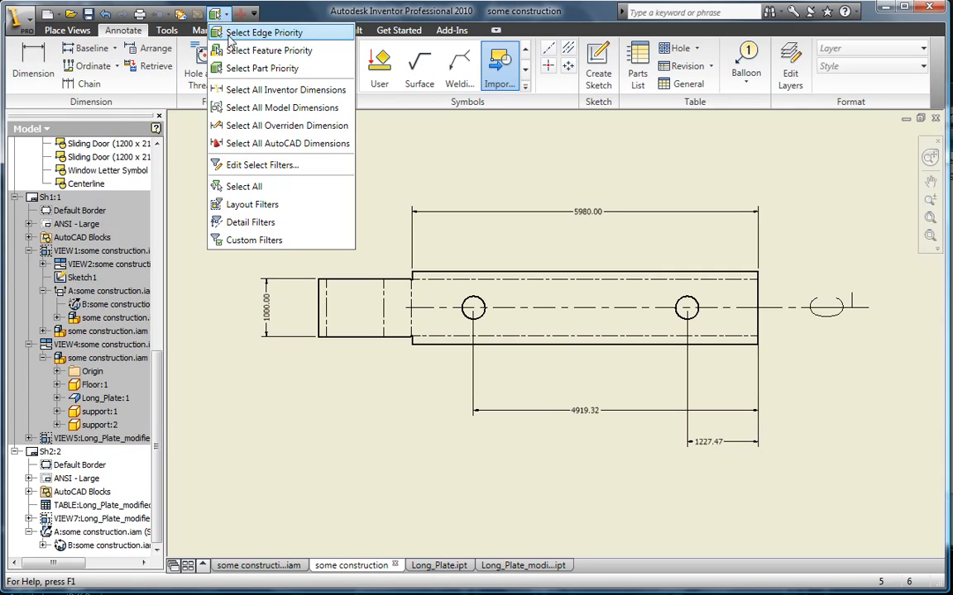
left_click(281, 91)
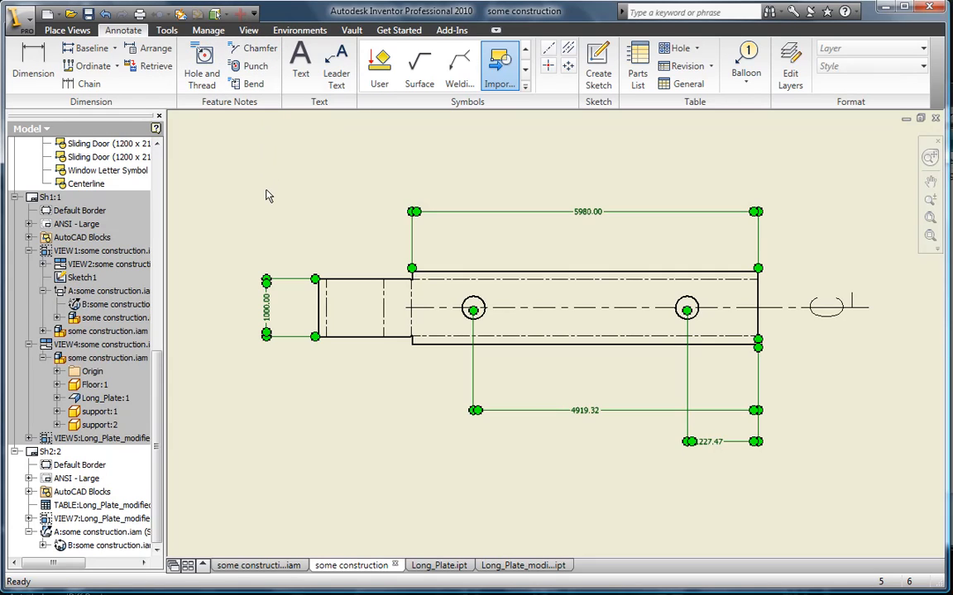
left_click_drag(601, 229, 523, 206)
right_click(432, 168)
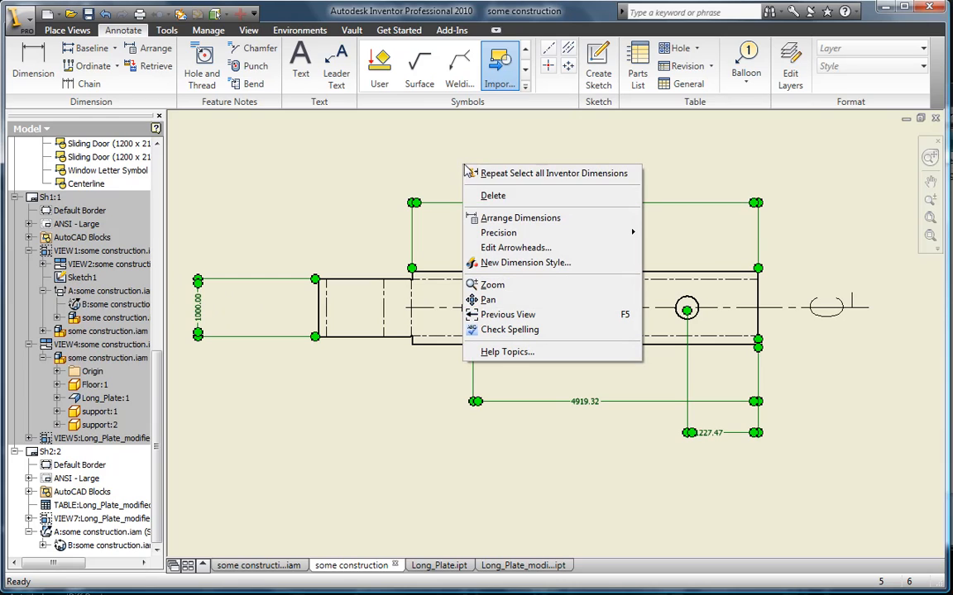
left_click(493, 201)
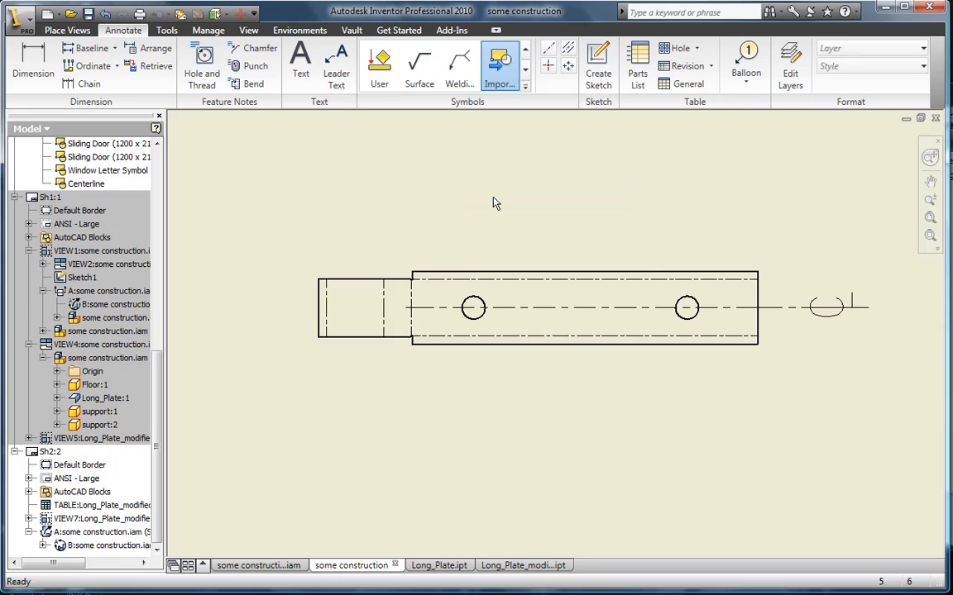
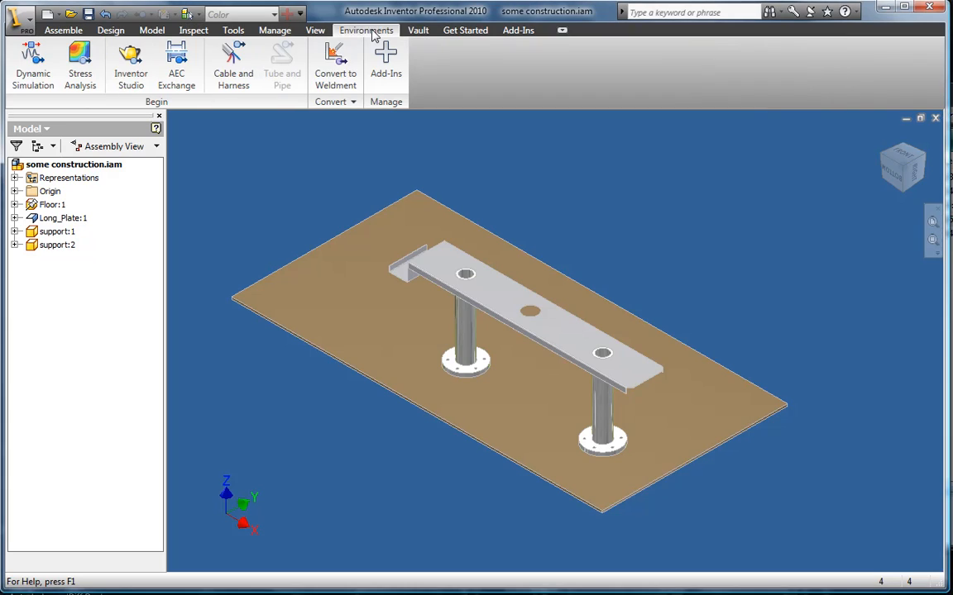
Create a Single Point static stress analysis, Simulation:1, with bonded contacts for the assembly and check whether it is ready to run.
left_click(90, 60)
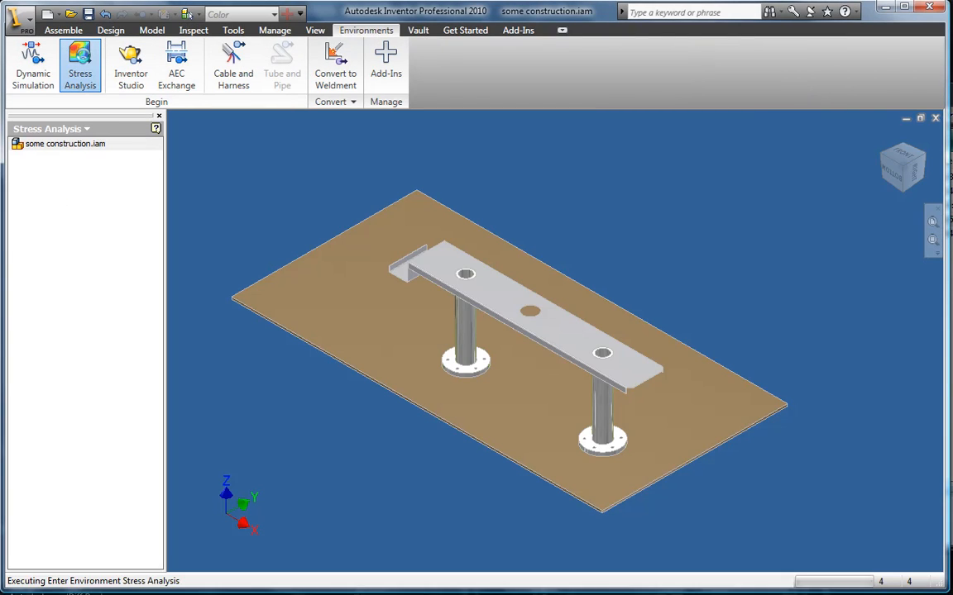
left_click(34, 74)
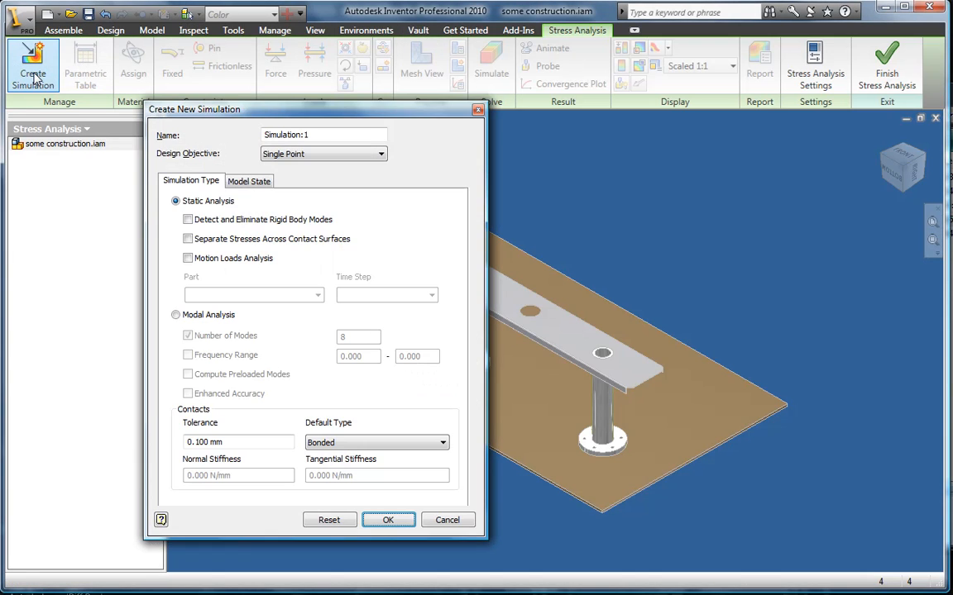
left_click(387, 520)
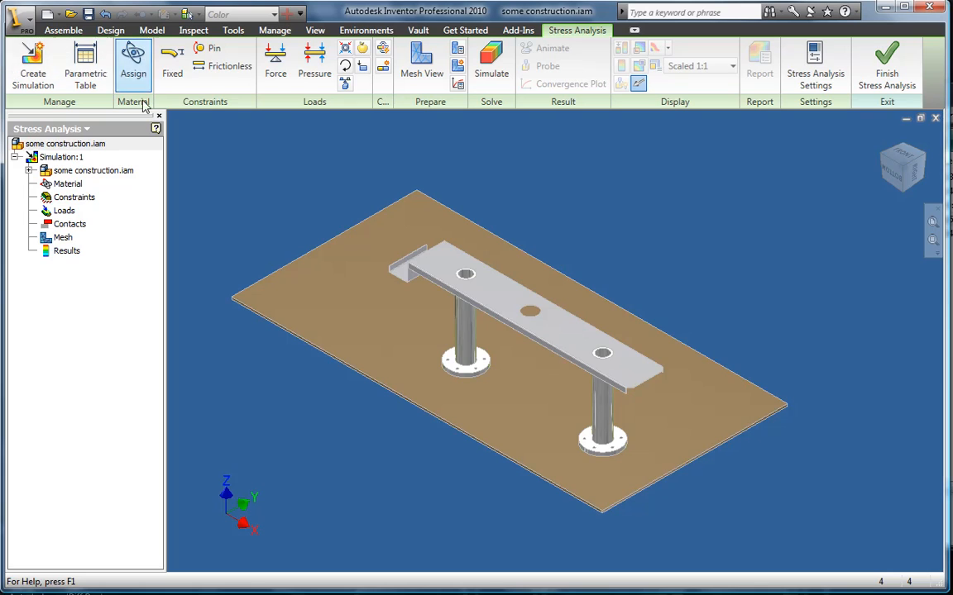
left_click(494, 74)
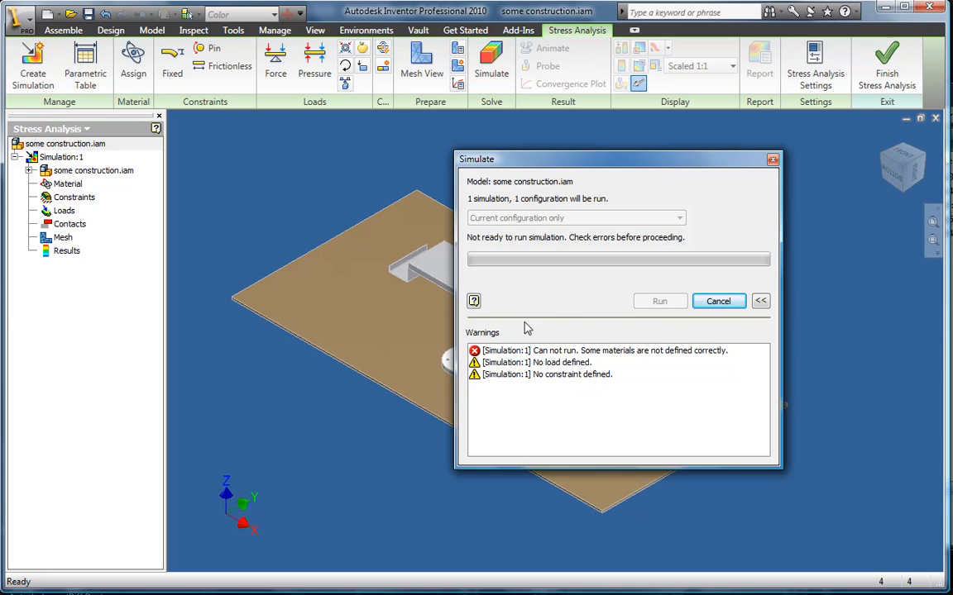
left_click(708, 303)
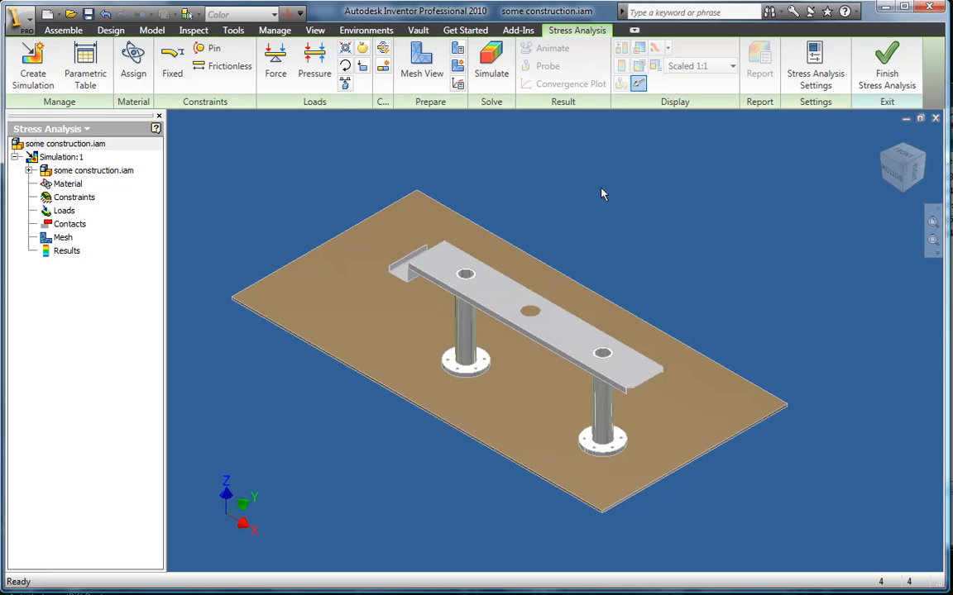
Assign Steel as the override material for Long_Plate:1, support:1 and support:2.
left_click(142, 70)
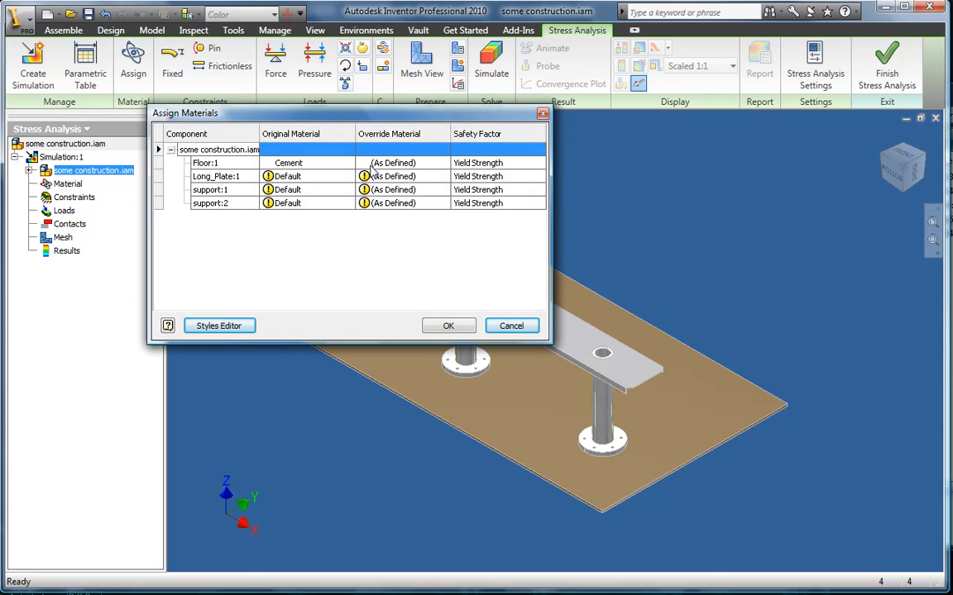
left_click(406, 179)
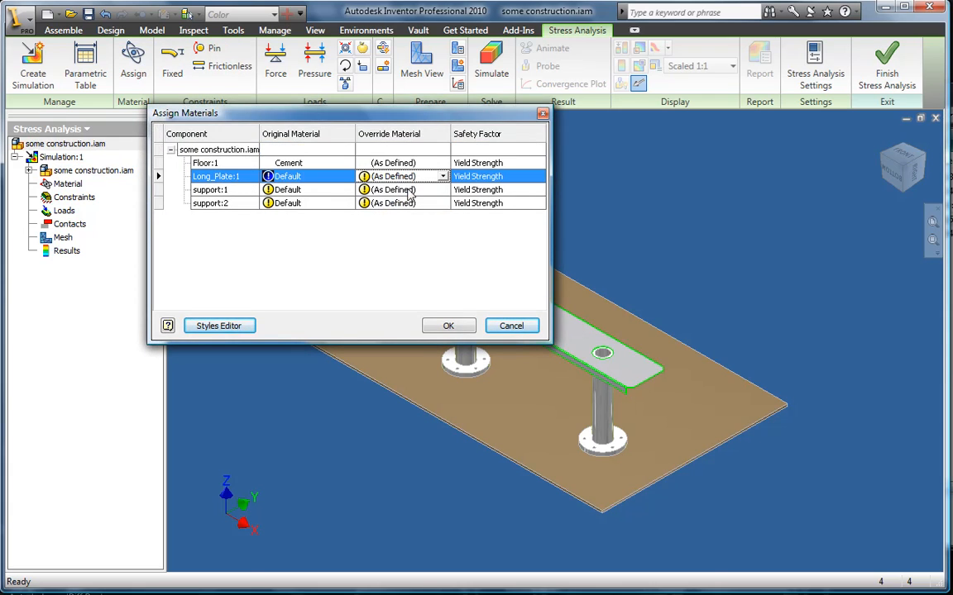
left_click(411, 207, "shift")
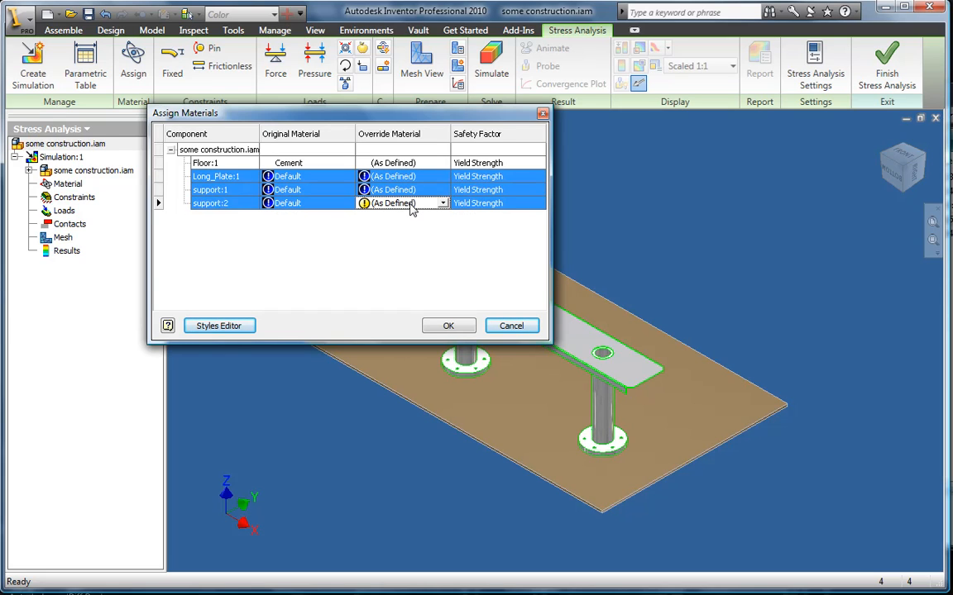
left_click(444, 205)
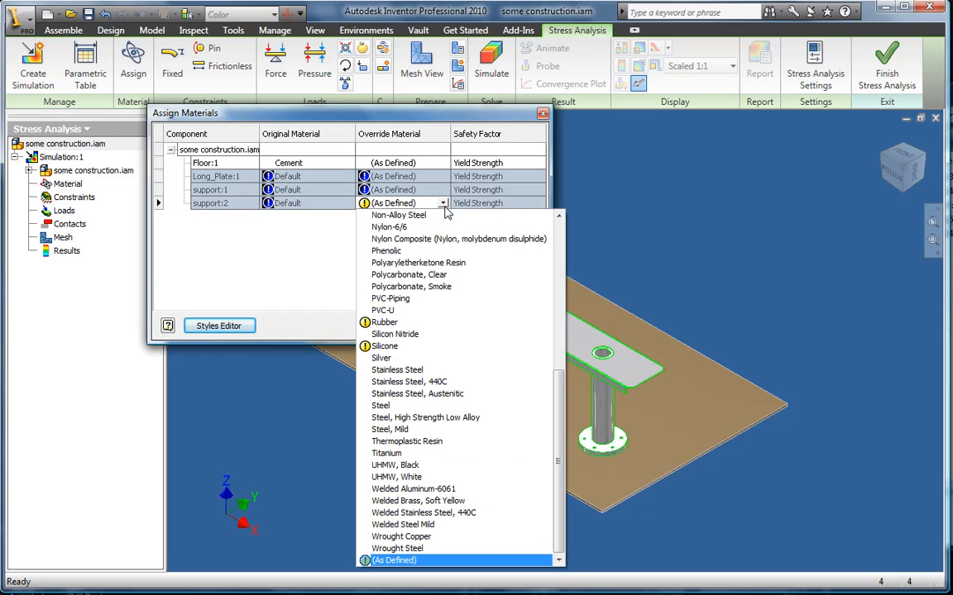
left_click(465, 406)
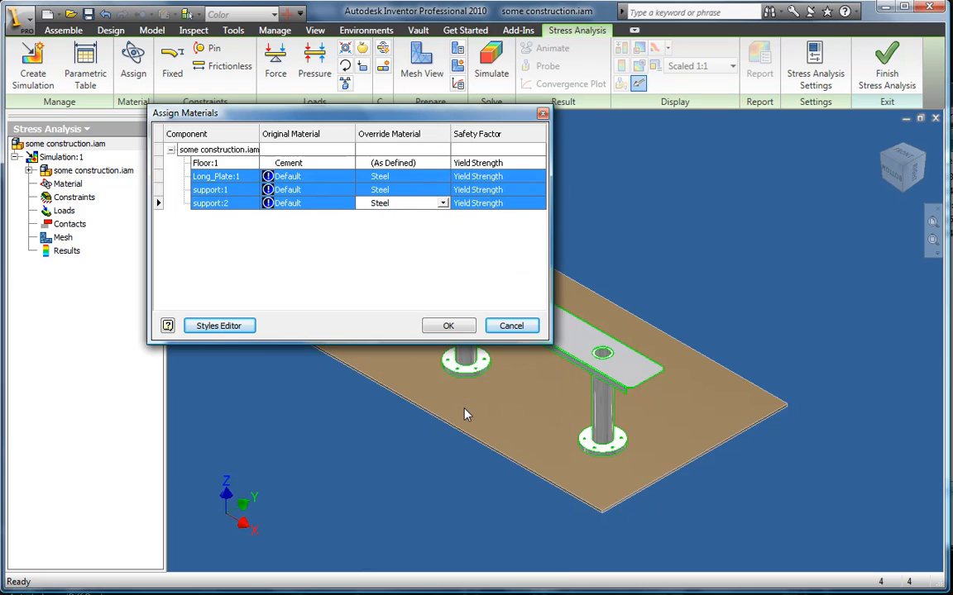
left_click(448, 326)
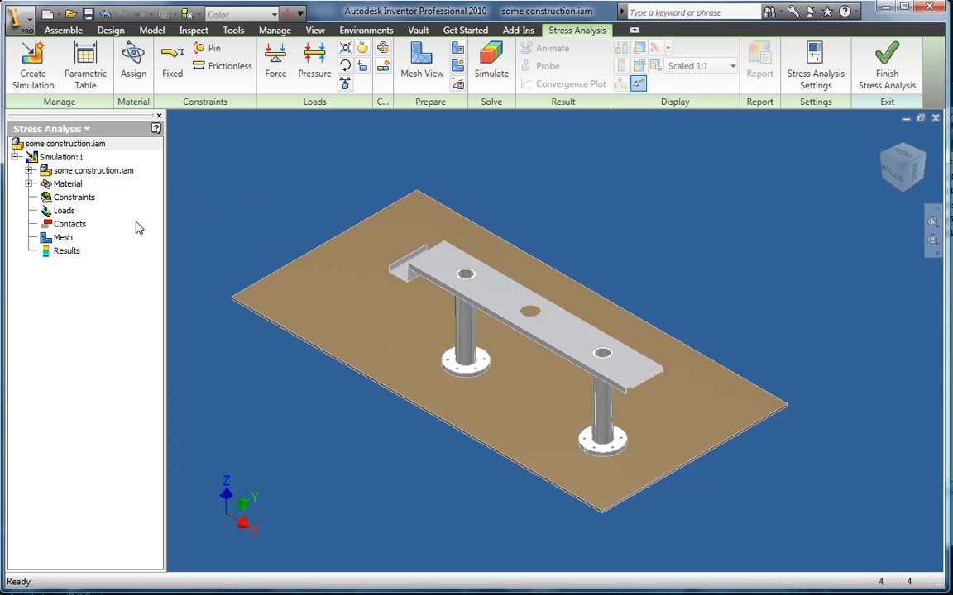
Generate the automatic contacts and start a 1000 N force load on the far short edge of the long plate's lowered end ledge.
right_click(62, 211)
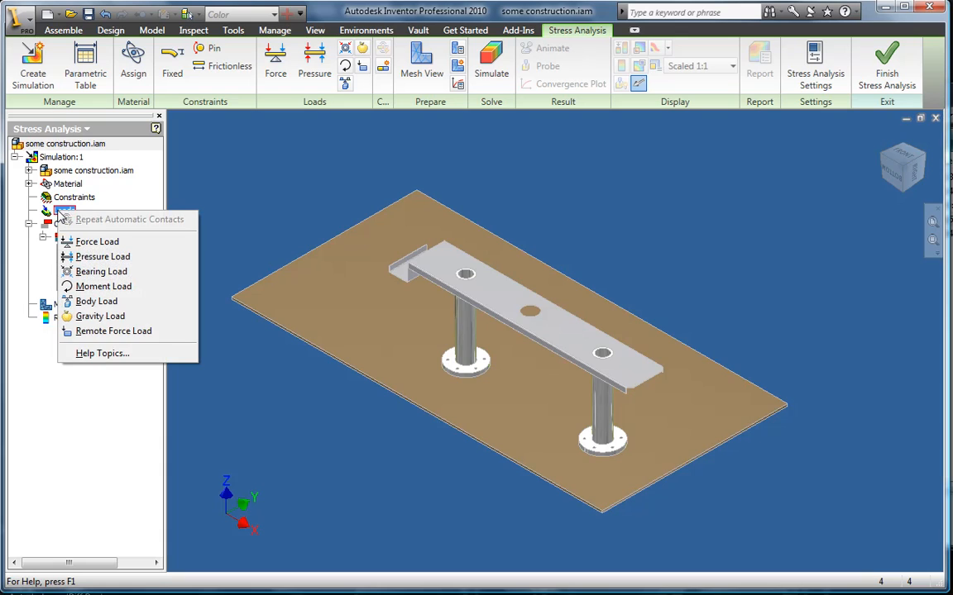
left_click(103, 246)
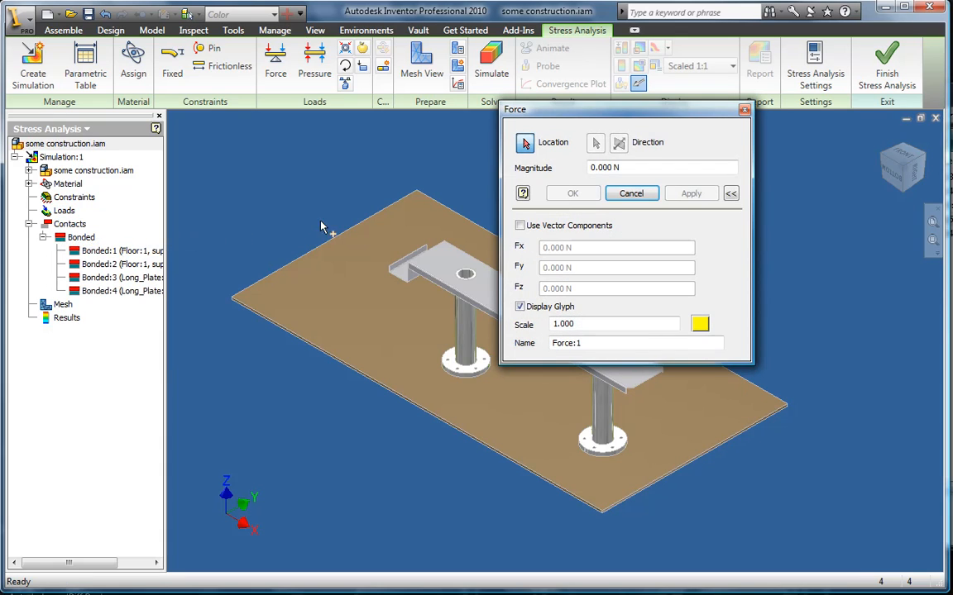
scroll(417, 239, "up", 5)
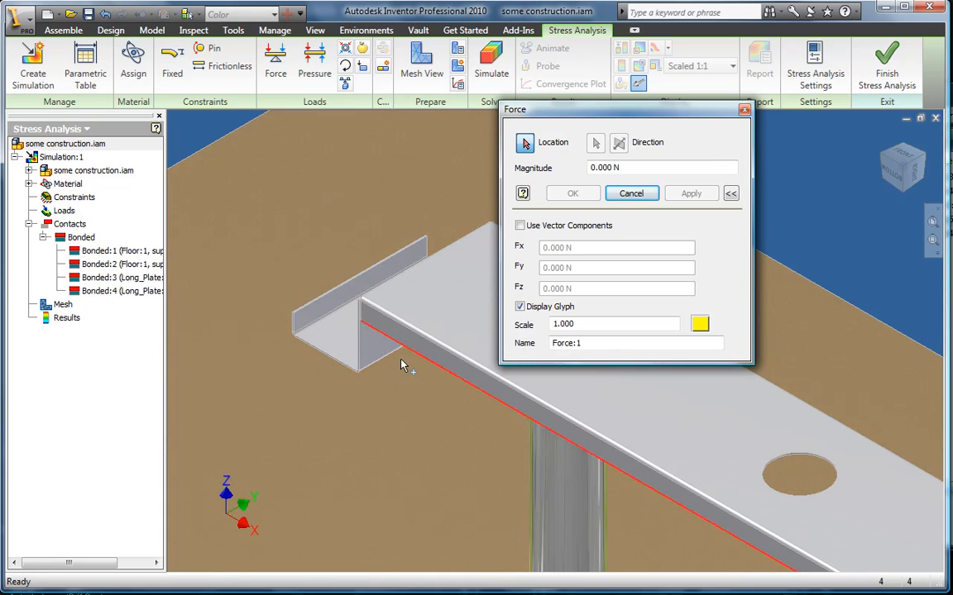
key("F4")
left_click_drag(416, 391, 495, 434)
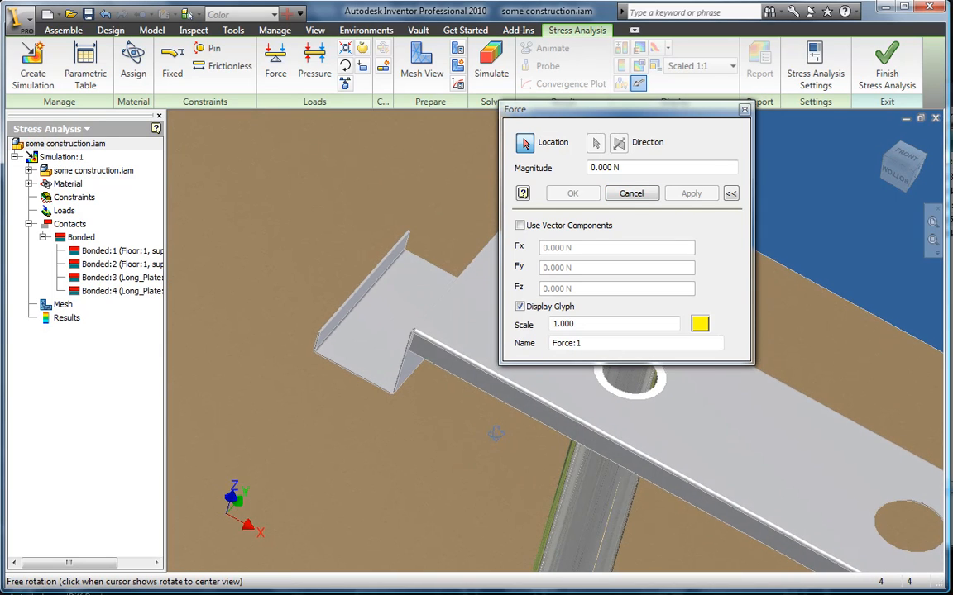
left_click(433, 270)
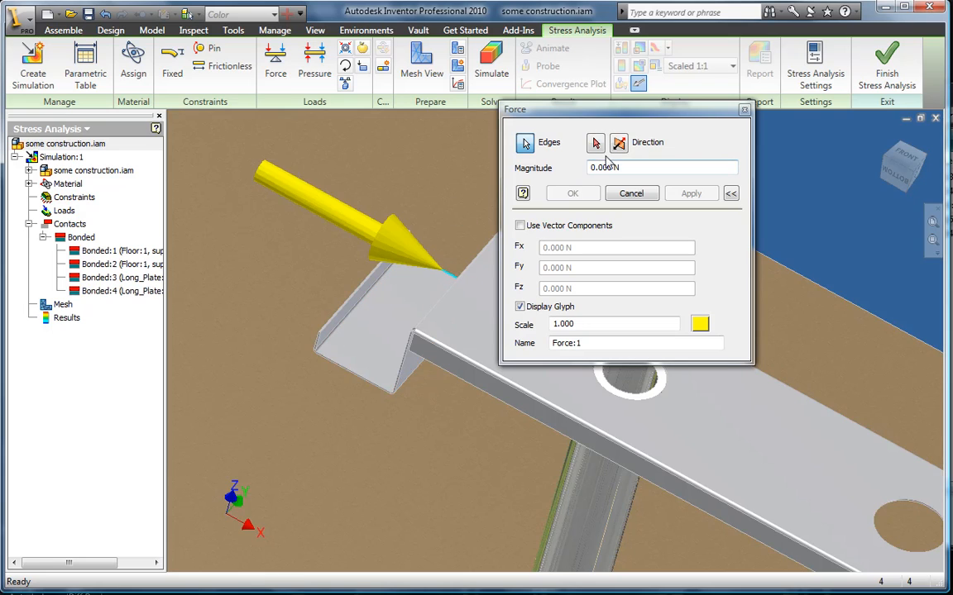
left_click_drag(621, 168, 564, 168)
type("1000")
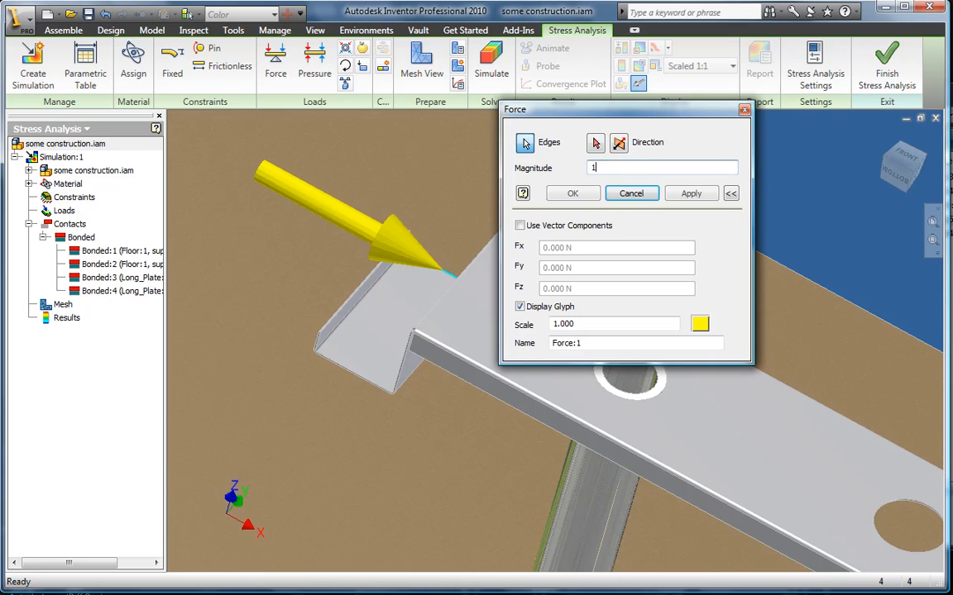
Define the force by vector components with Fx 0 and Fz -1000 N, and apply it.
left_click(520, 225)
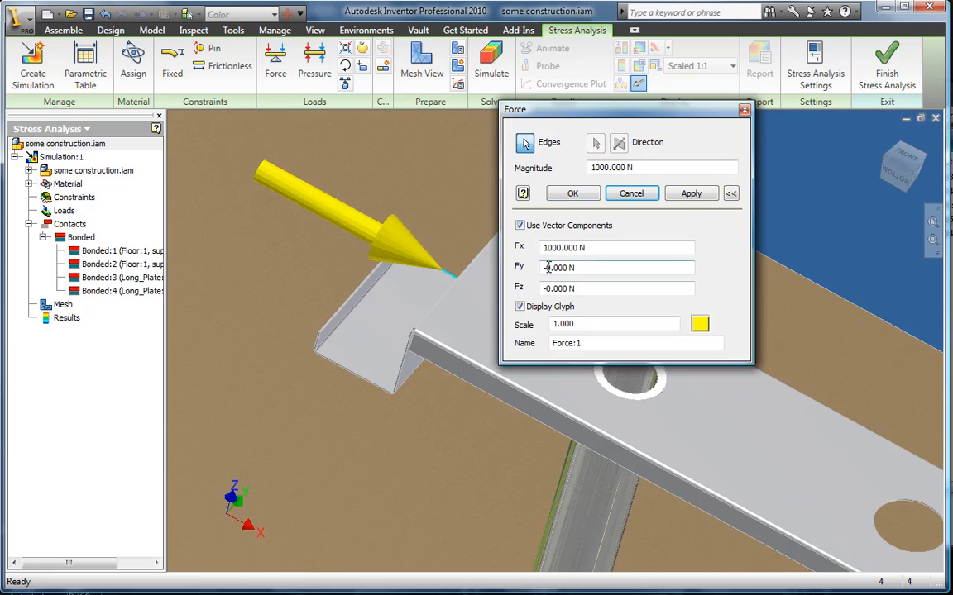
left_click_drag(570, 287, 610, 286)
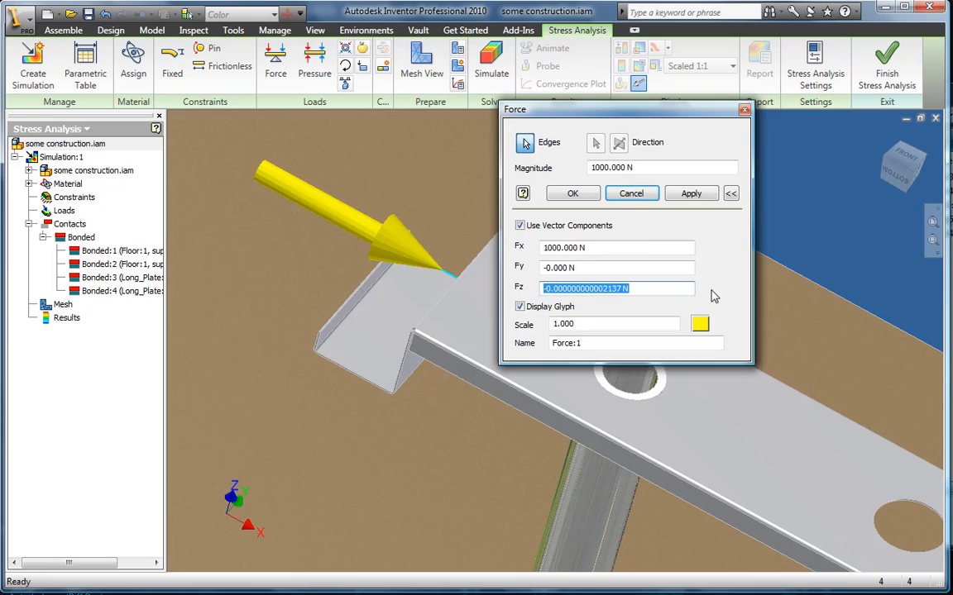
type("1000")
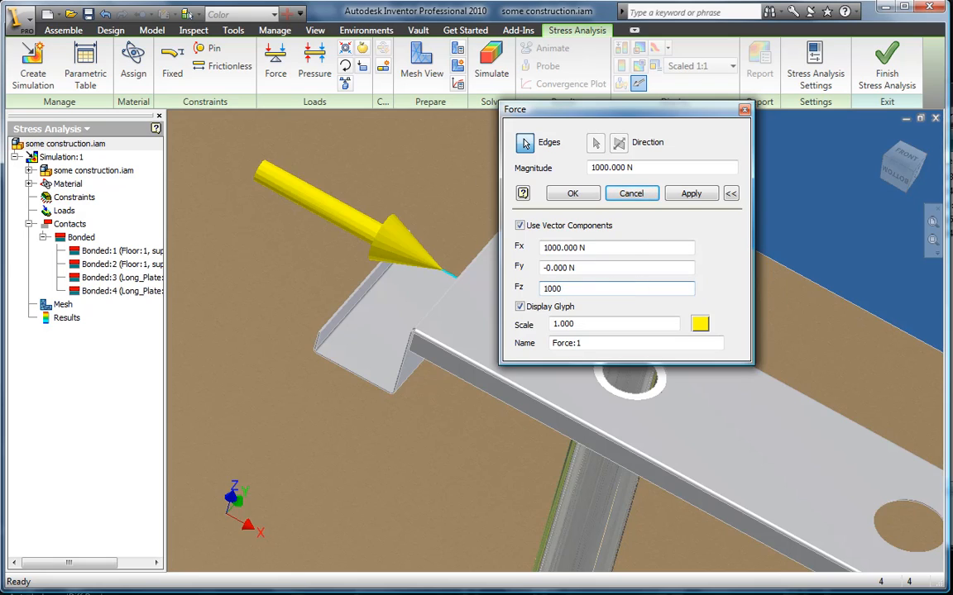
left_click_drag(576, 246, 525, 240)
type("0")
left_click(630, 287)
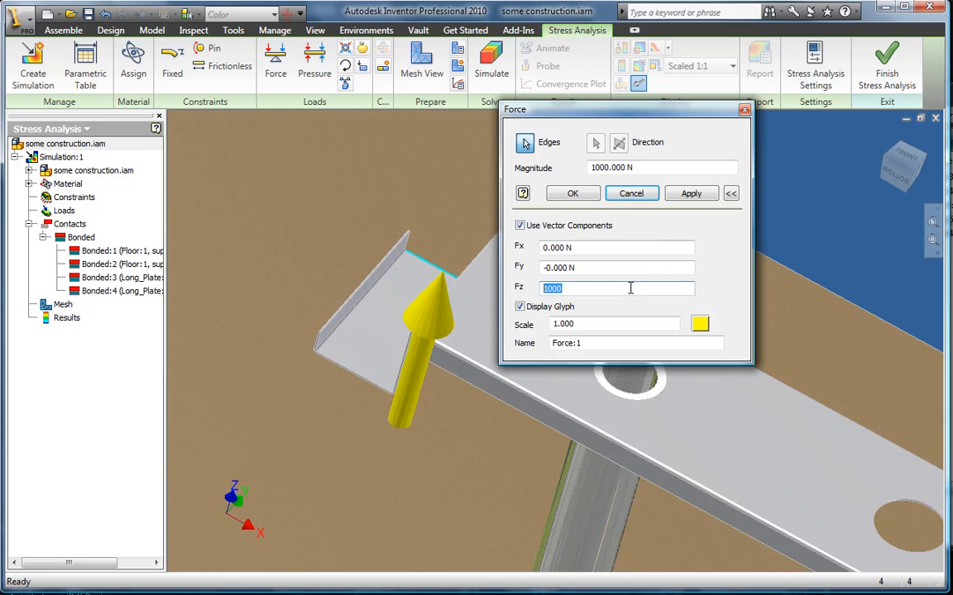
left_click(565, 290)
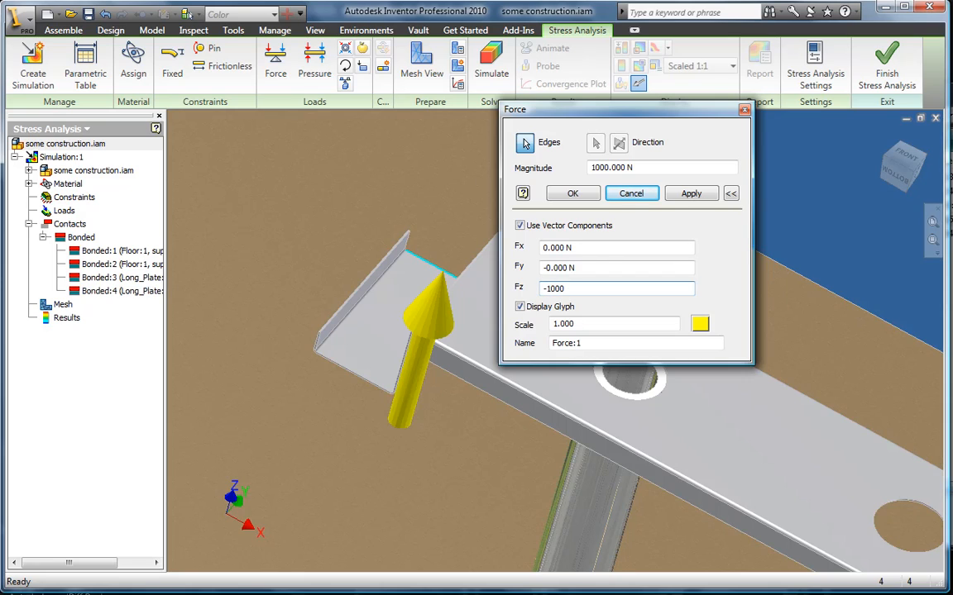
left_click(583, 267)
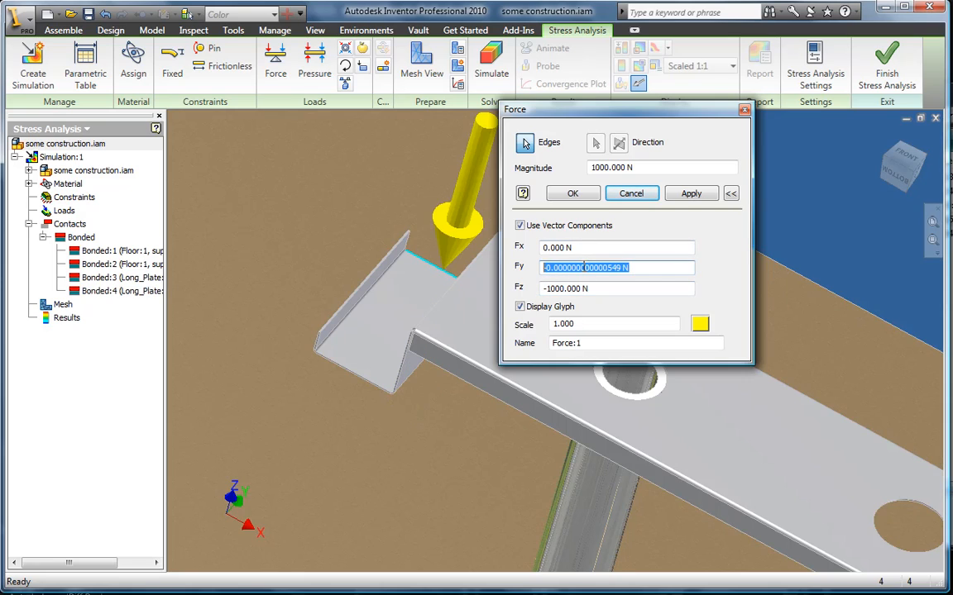
left_click(692, 194)
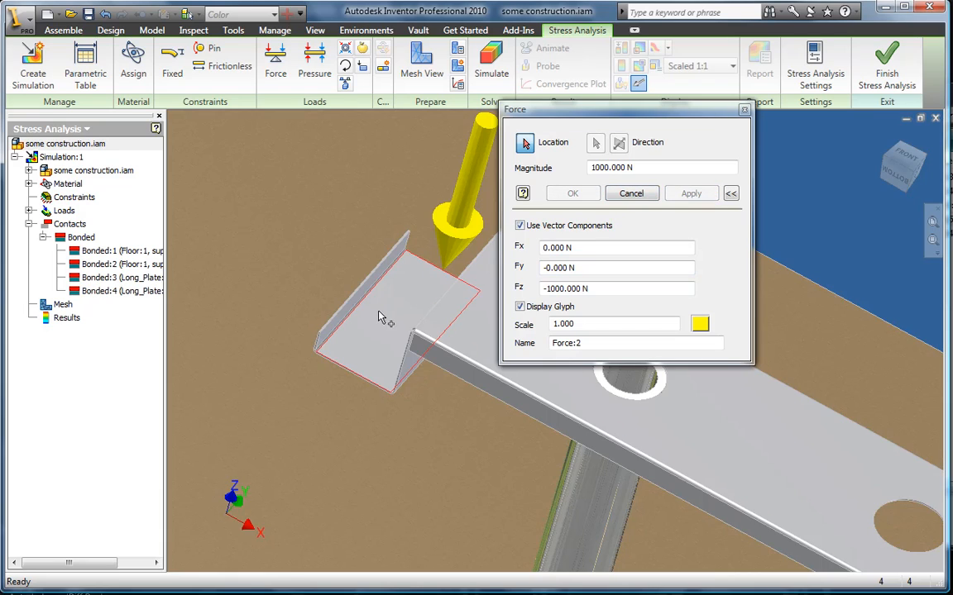
Add a second force on the near short edge of the end ledge with Fx 0 and Fz -10000 N.
left_click(348, 371)
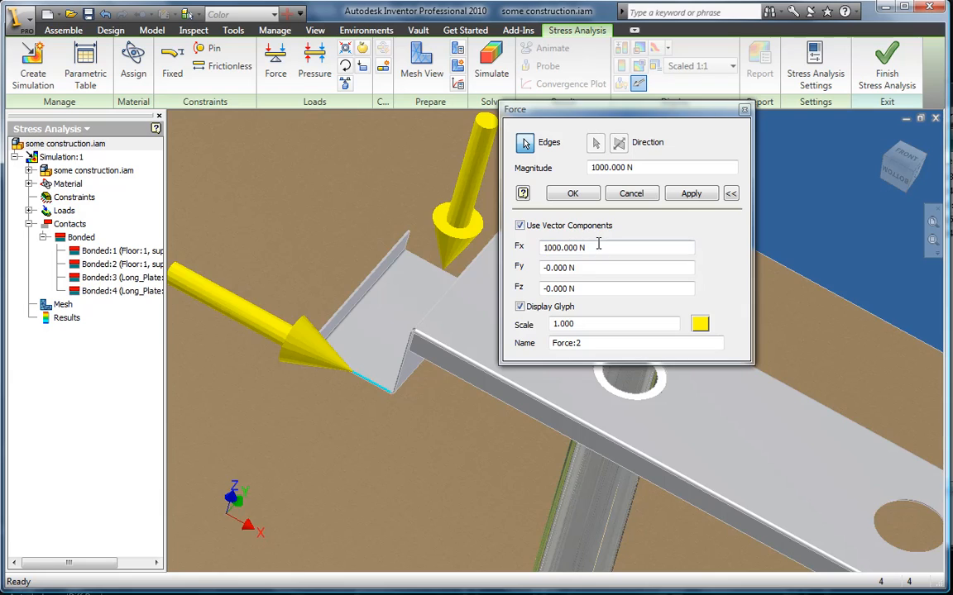
left_click_drag(595, 247, 524, 247)
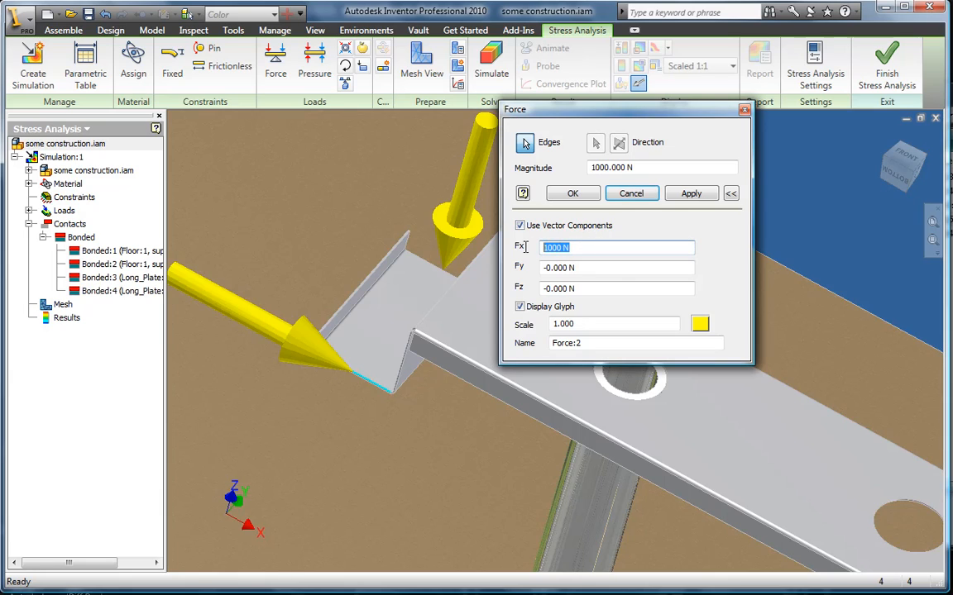
type("0")
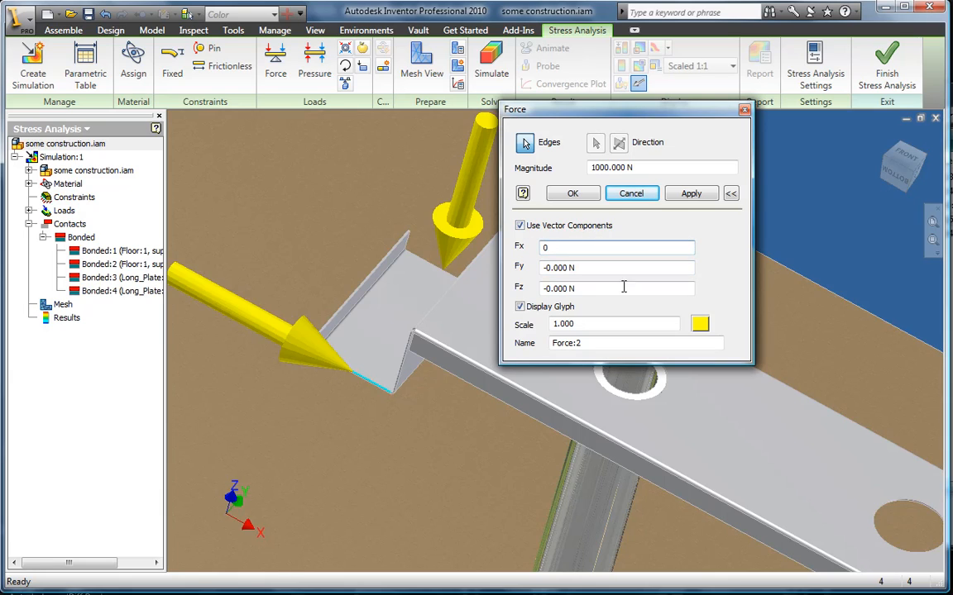
key("Tab")
key("Tab")
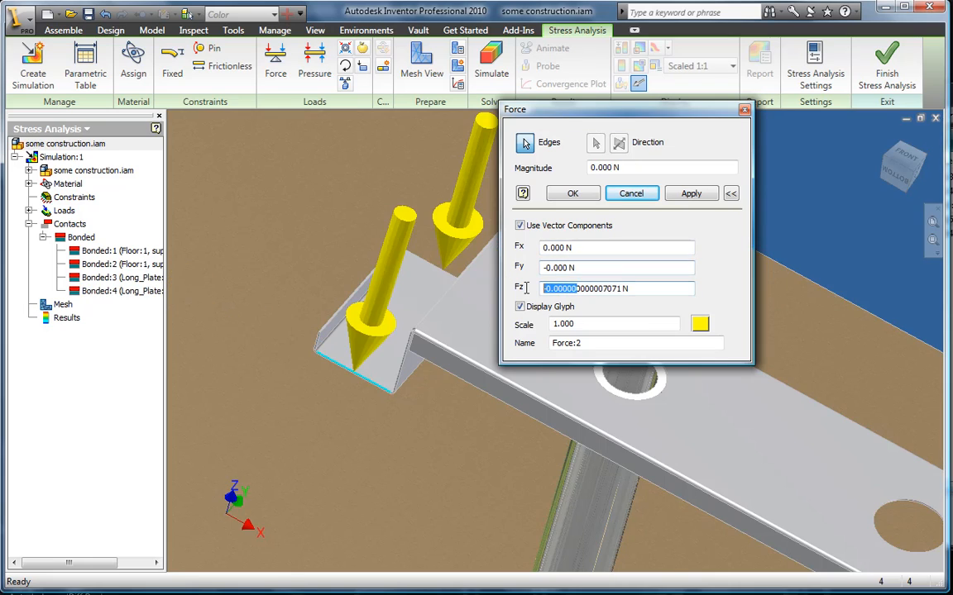
type("10000")
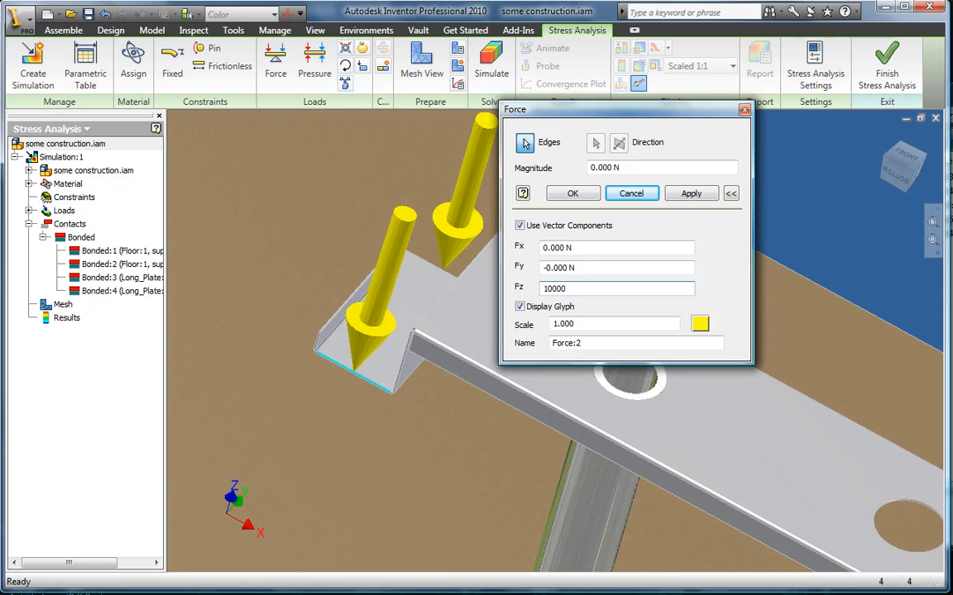
type("-")
left_click(691, 194)
left_click(624, 201)
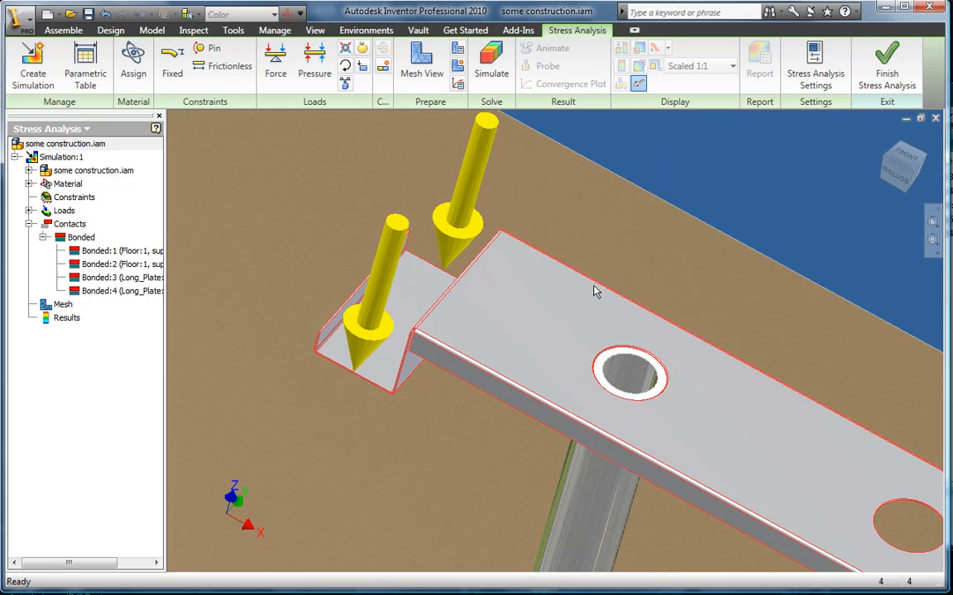
Add a fixed constraint on the bottom circular edge of the base flange of the support nearest the loads.
scroll(588, 298, "down", 5)
middle_click_drag(589, 297, 354, 207)
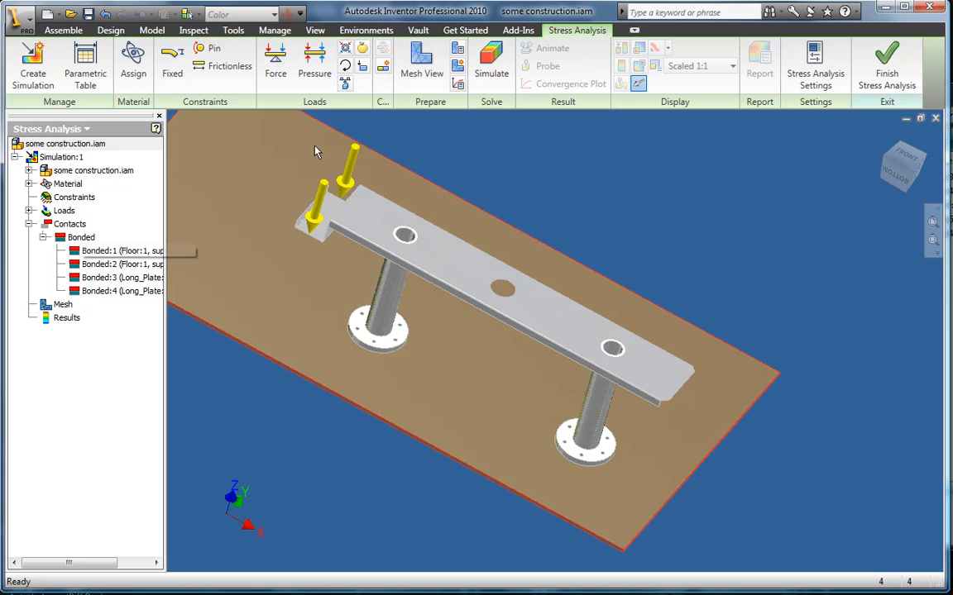
left_click(171, 71)
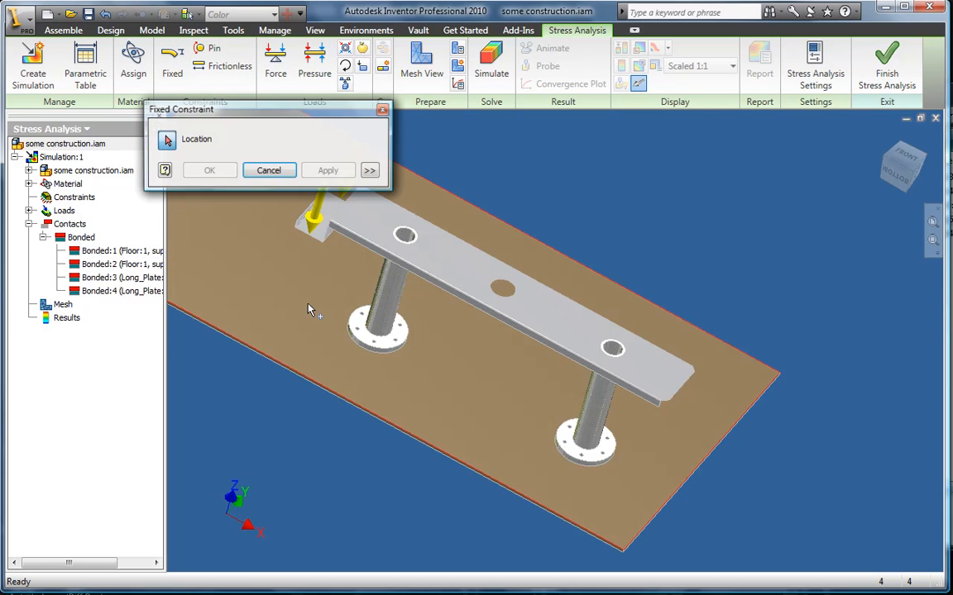
left_click(352, 345)
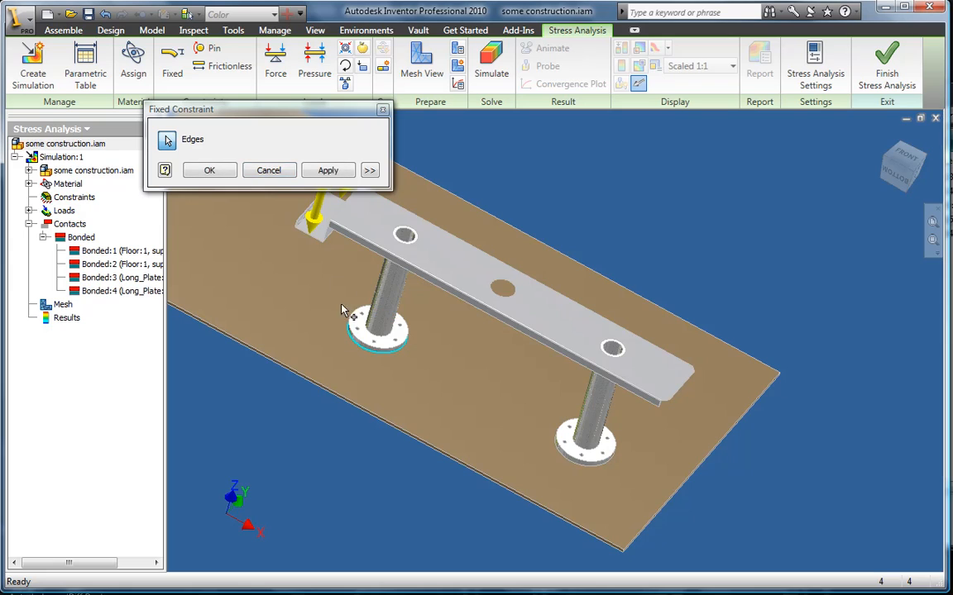
left_click(210, 171)
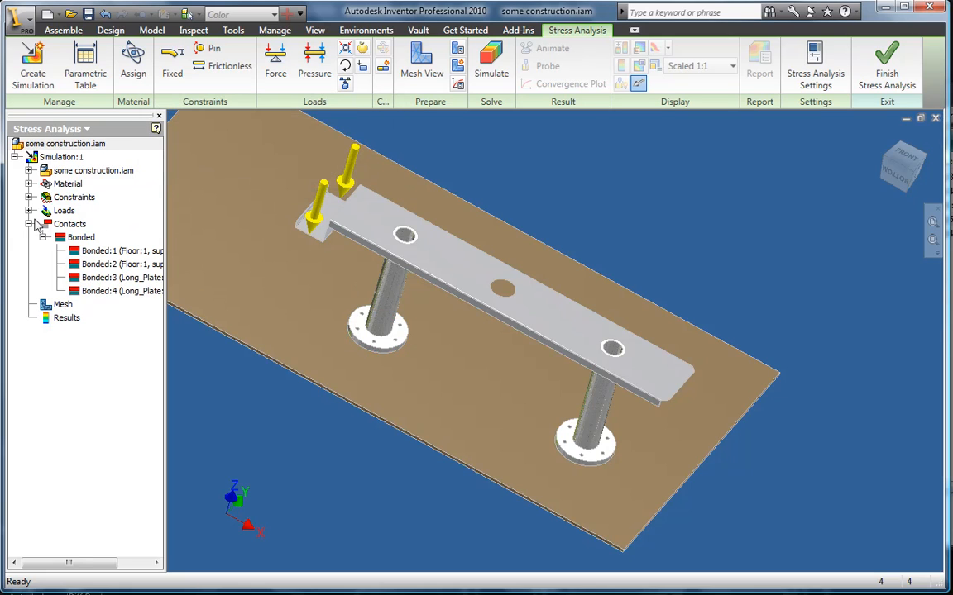
Add another fixed constraint on the bottom circular edge of the other support's base flange.
left_click(29, 198)
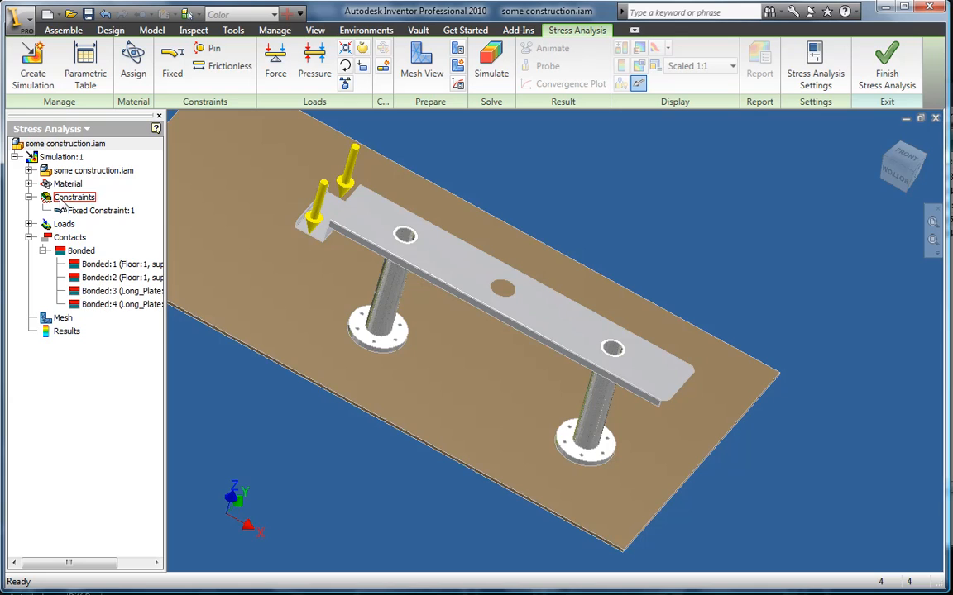
right_click(61, 202)
left_click(109, 232)
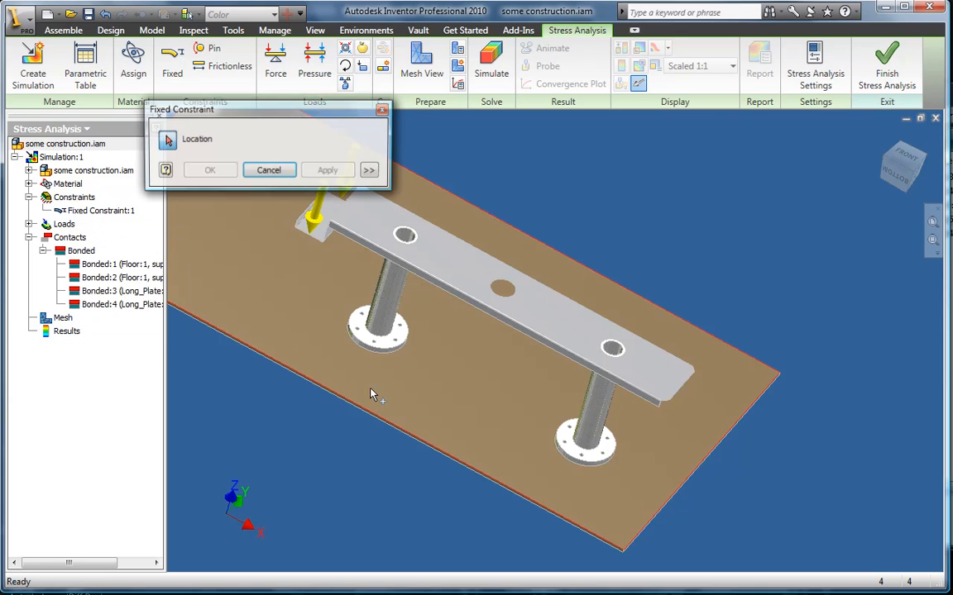
left_click(572, 457)
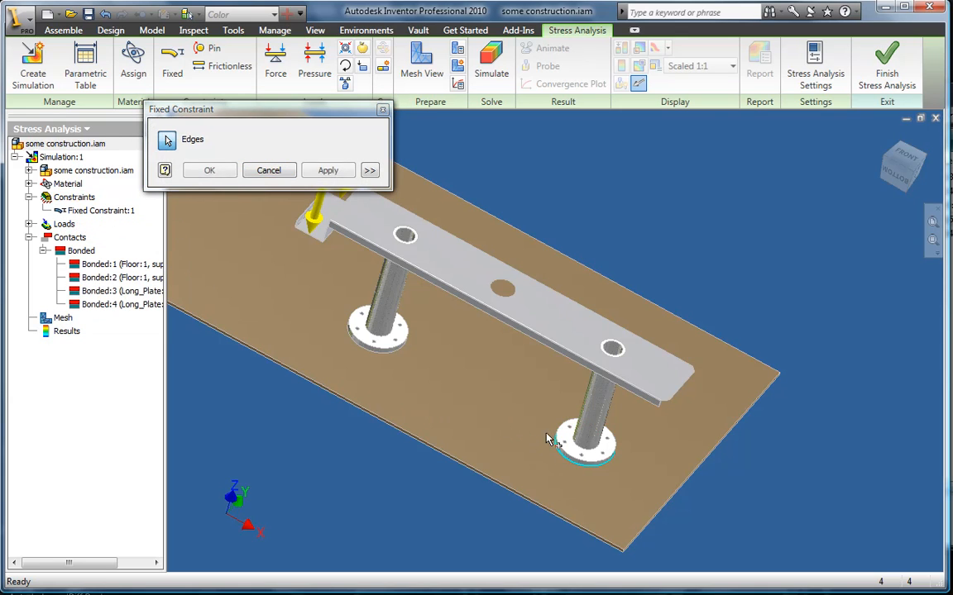
left_click(210, 170)
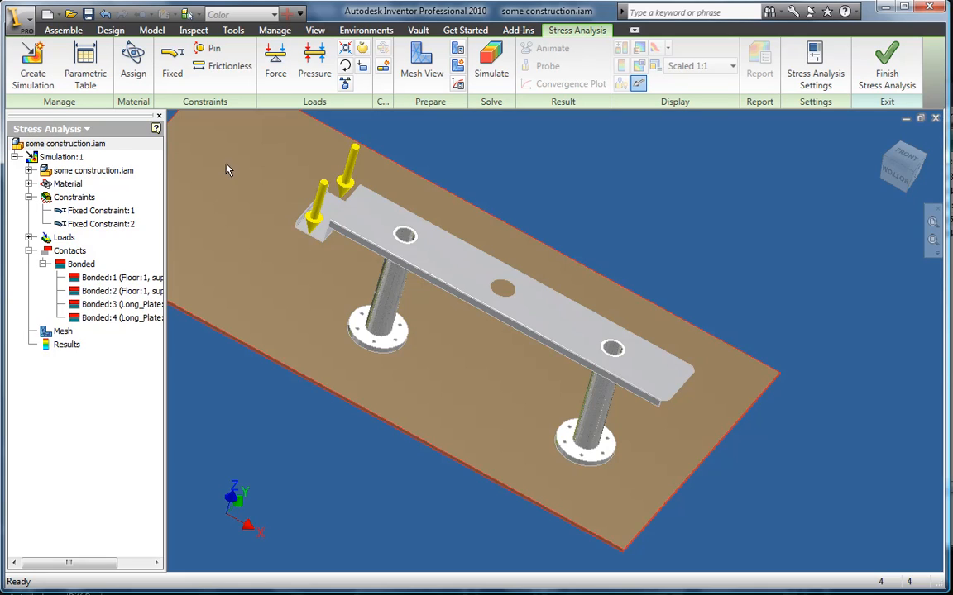
Run Simulation:1 to compute the stress results for the assembly.
left_click(490, 74)
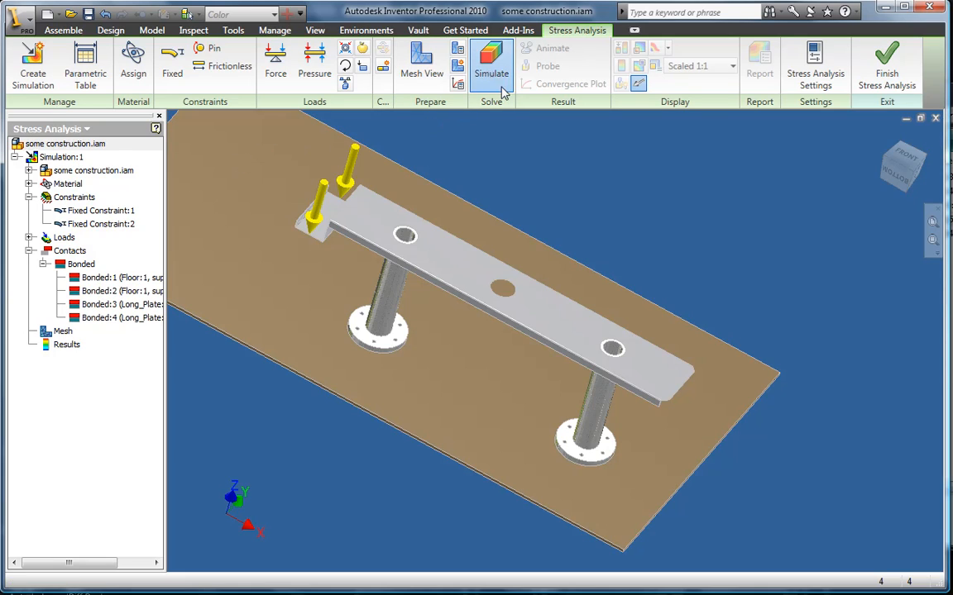
left_click(680, 302)
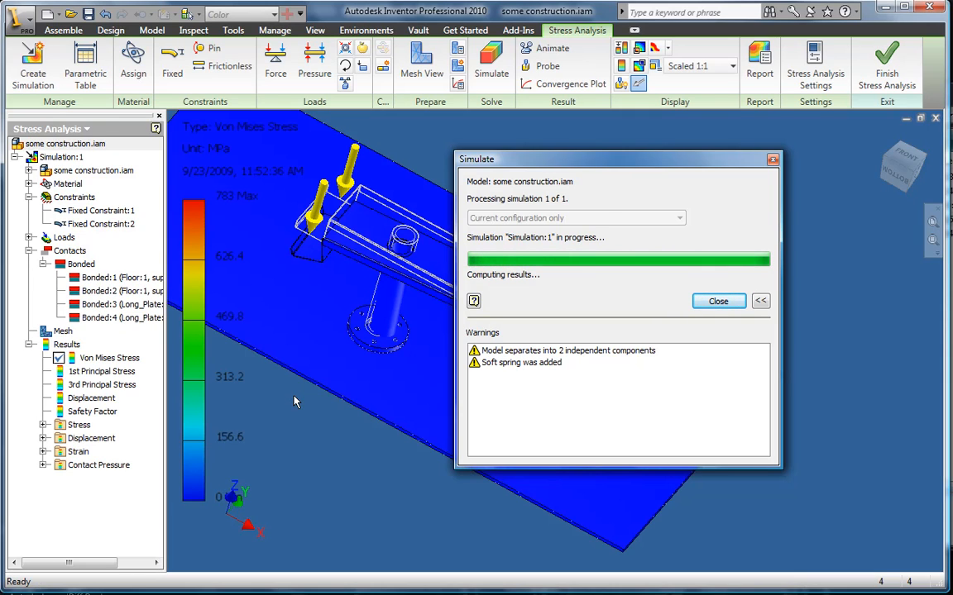
Close the completed simulation and display the Displacement result on the assembly.
left_click(717, 301)
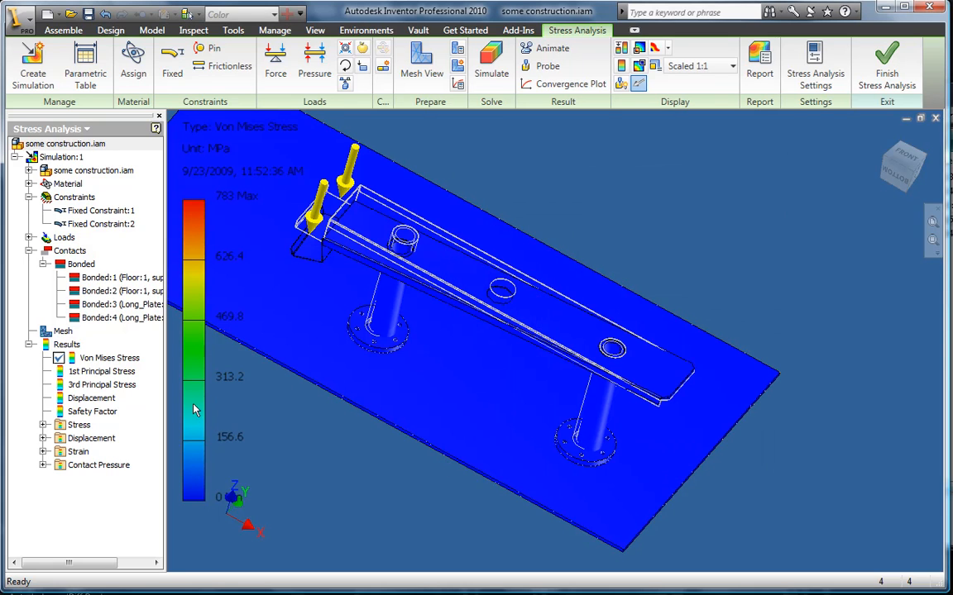
double_click(91, 397)
middle_click_drag(432, 436, 657, 470)
middle_click_drag(592, 400, 578, 461)
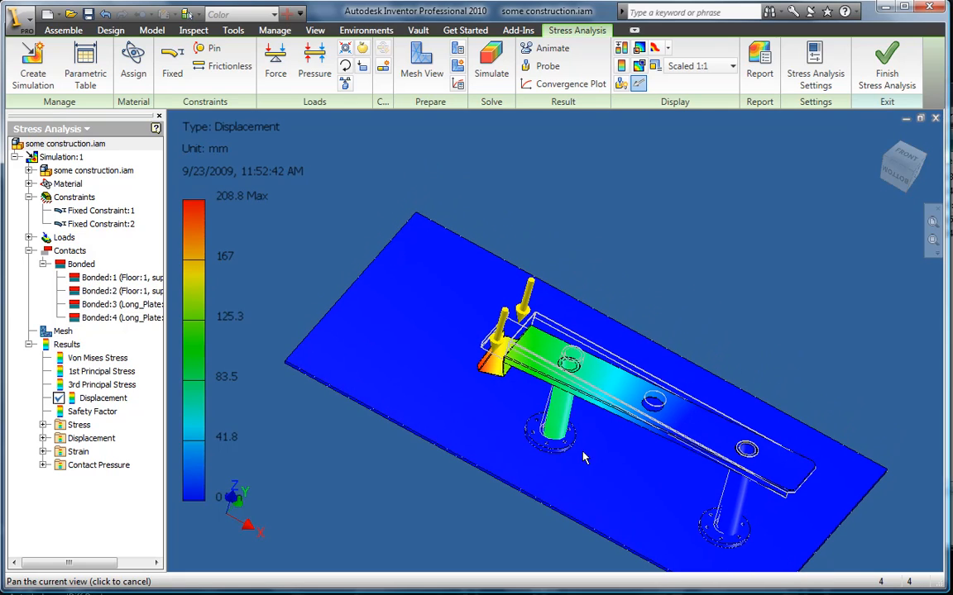
Probe the displacement on the deformed end ledge under the loads.
left_click(547, 67)
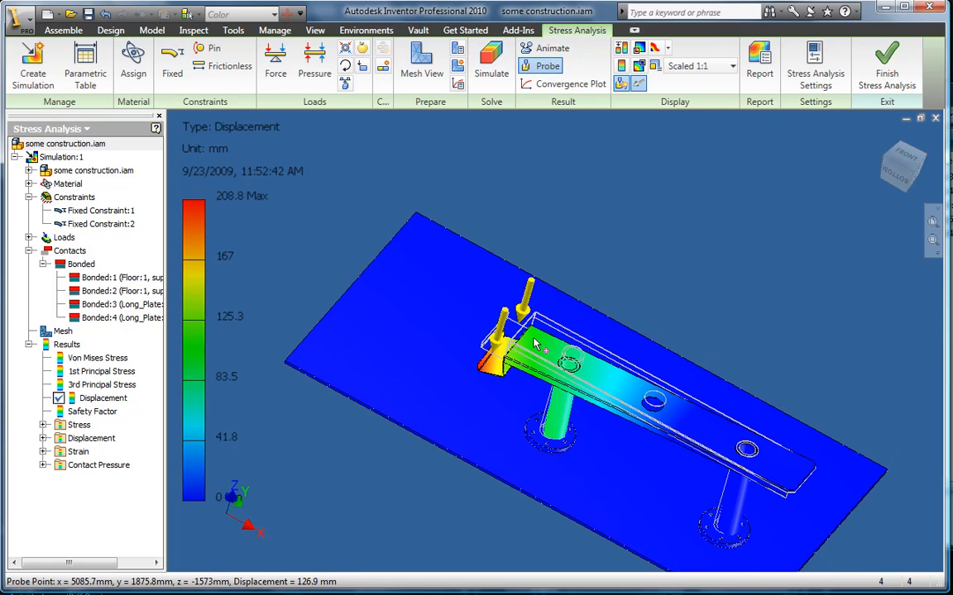
left_click(478, 366)
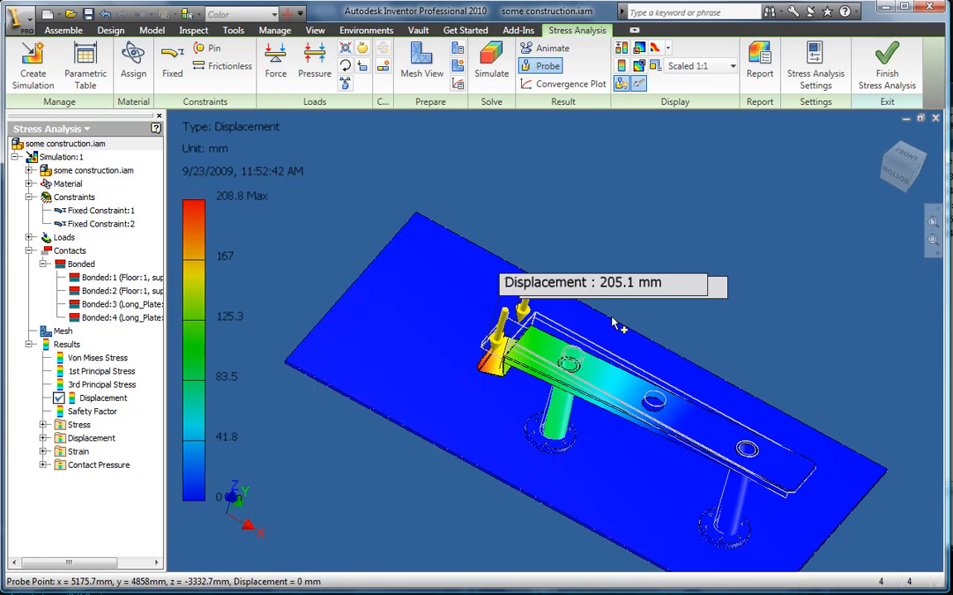
right_click(754, 316)
left_click(773, 323)
Delete all displacement probes from the result view.
right_click(762, 310)
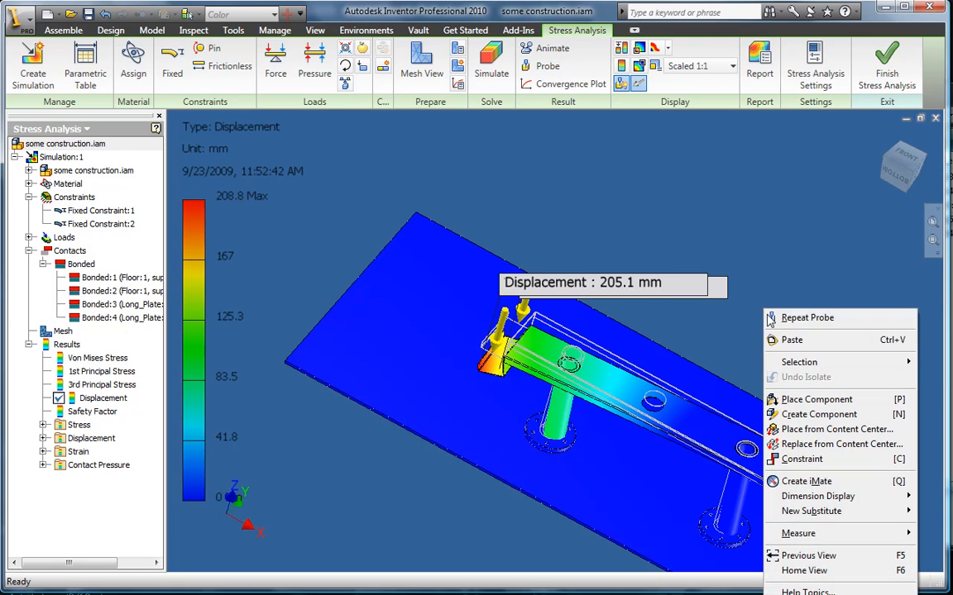
left_click(704, 312)
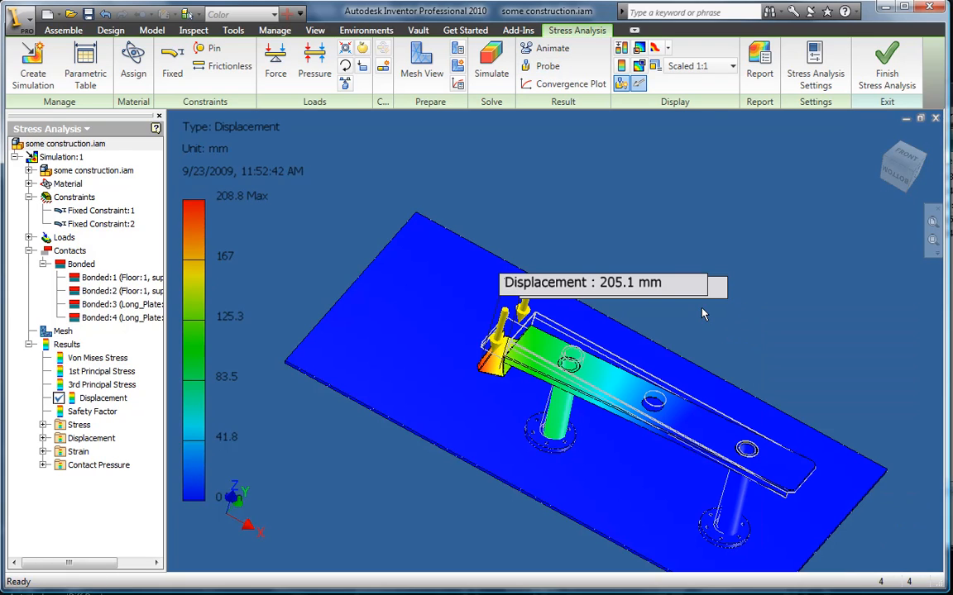
right_click(719, 291)
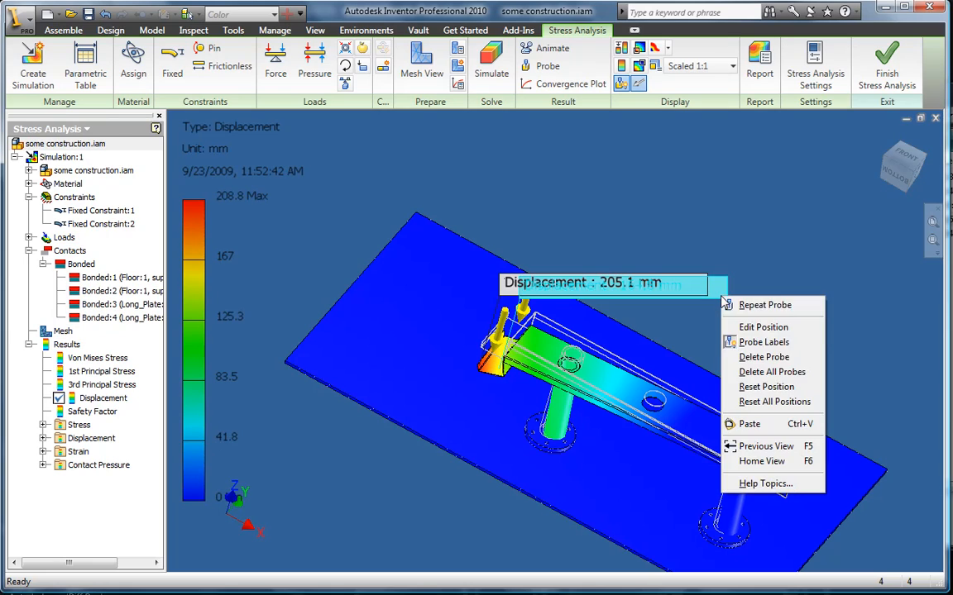
left_click(765, 374)
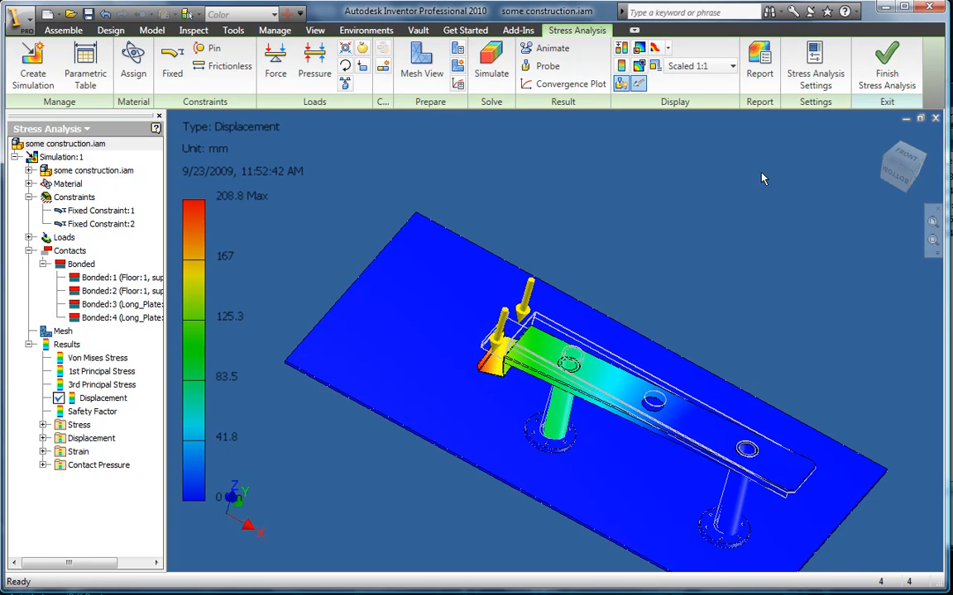
Set the Initial Label Placement Distance in the stress analysis settings to 40%.
left_click(815, 68)
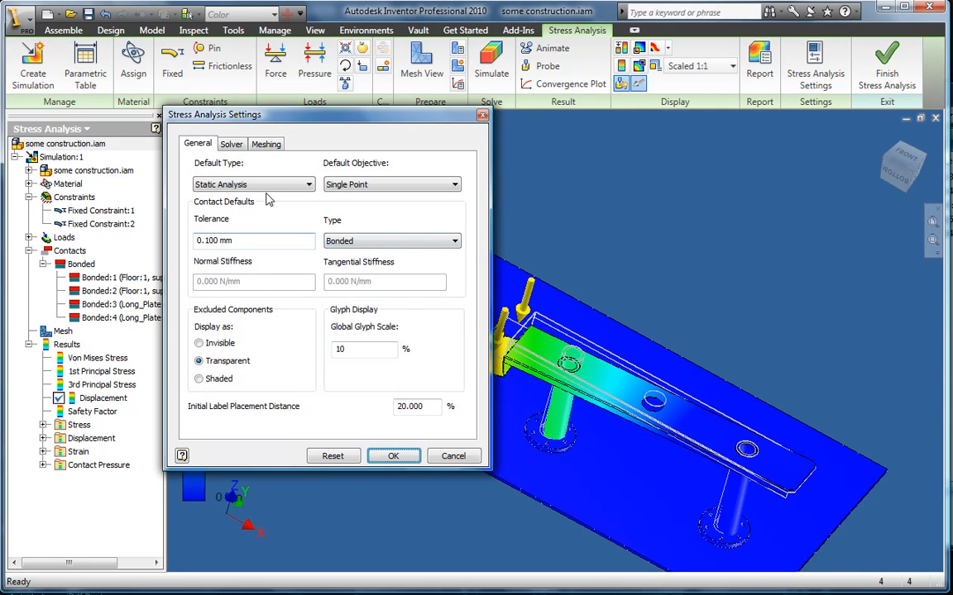
left_click(268, 145)
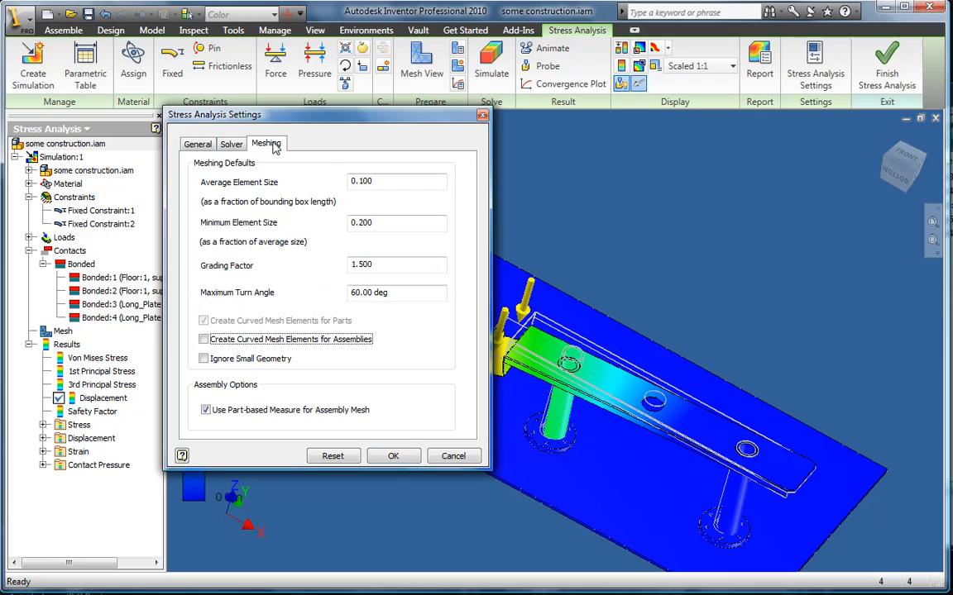
left_click(196, 145)
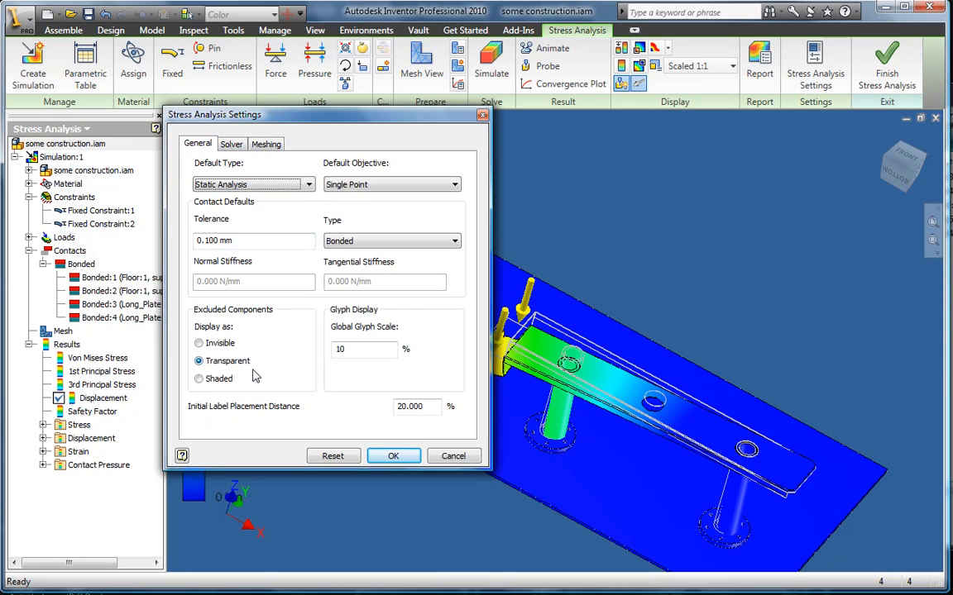
left_click_drag(430, 406, 373, 410)
type("40")
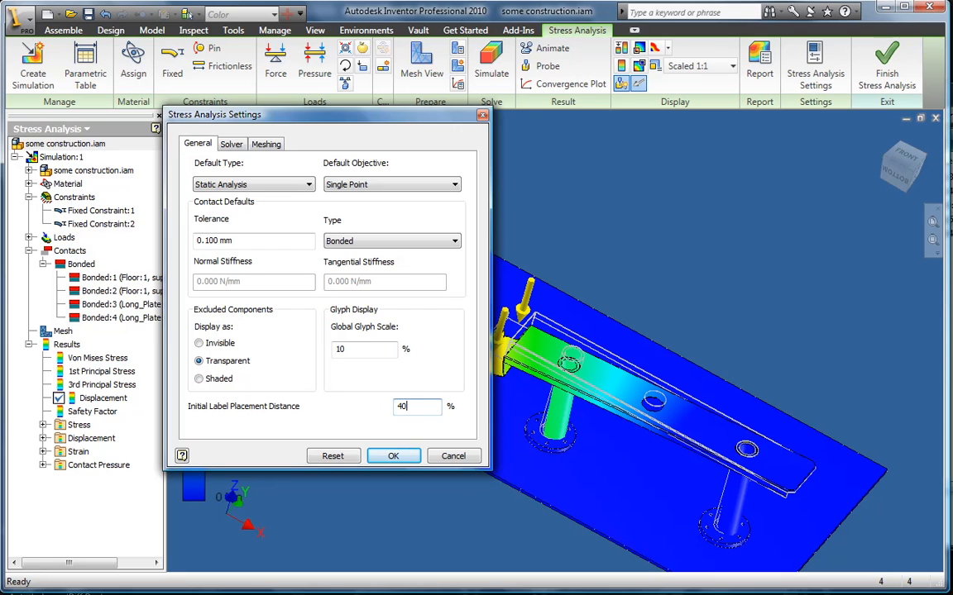
left_click(390, 454)
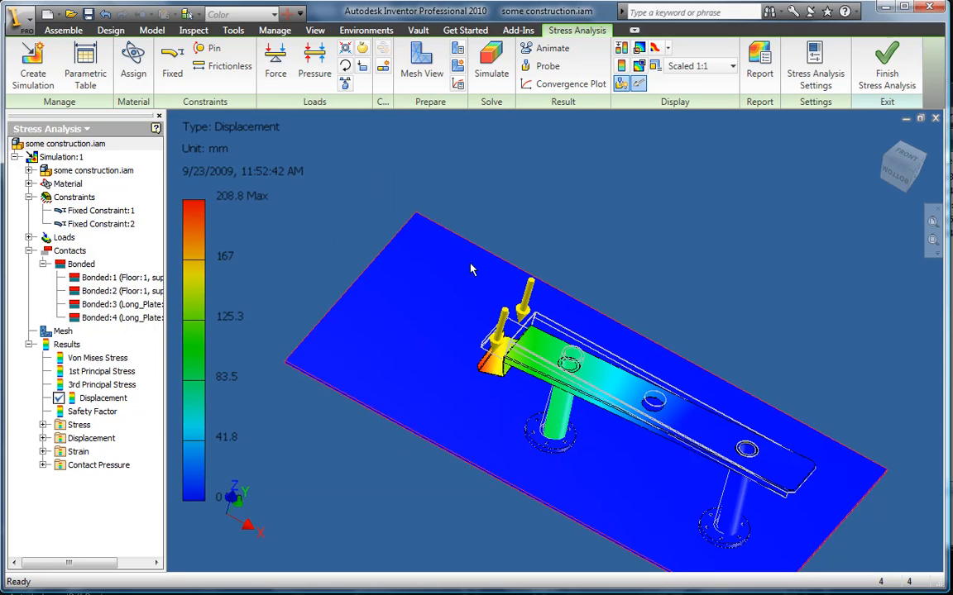
Probe the displacement at two points on the deformed end ledge and move the first probe's label clear of the second.
left_click(544, 66)
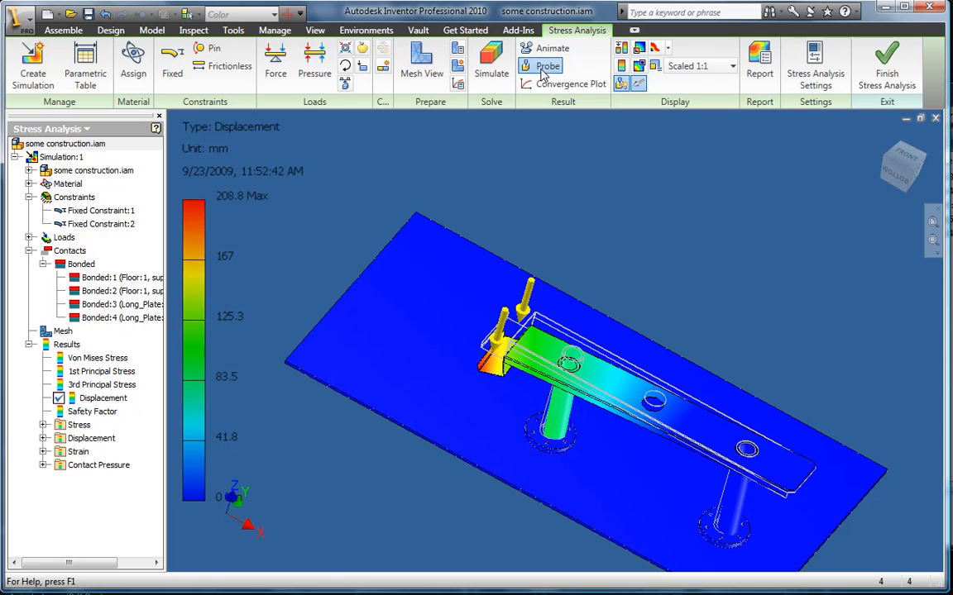
left_click(486, 371)
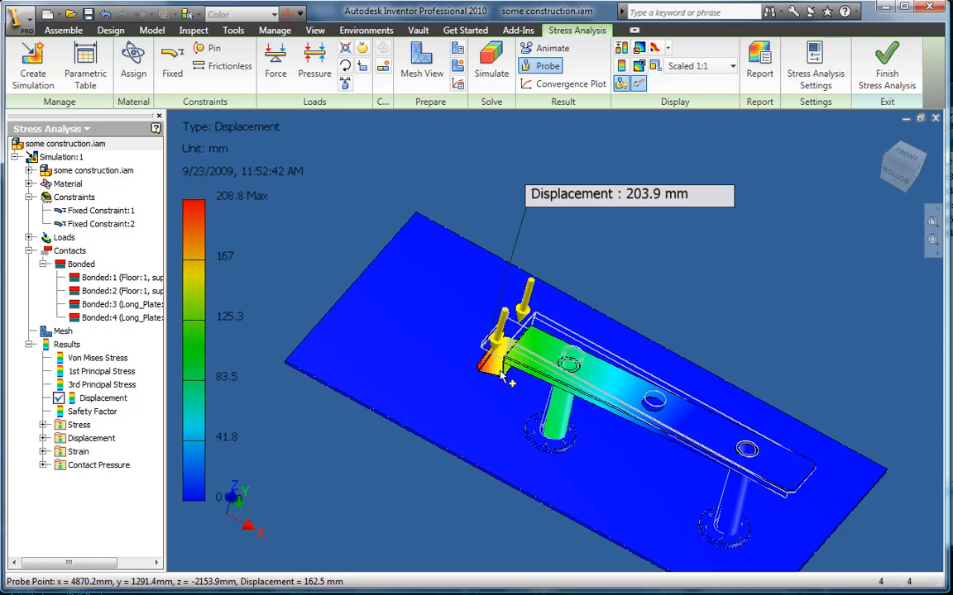
left_click(499, 371)
right_click(687, 262)
left_click(703, 264)
left_click_drag(653, 209, 616, 169)
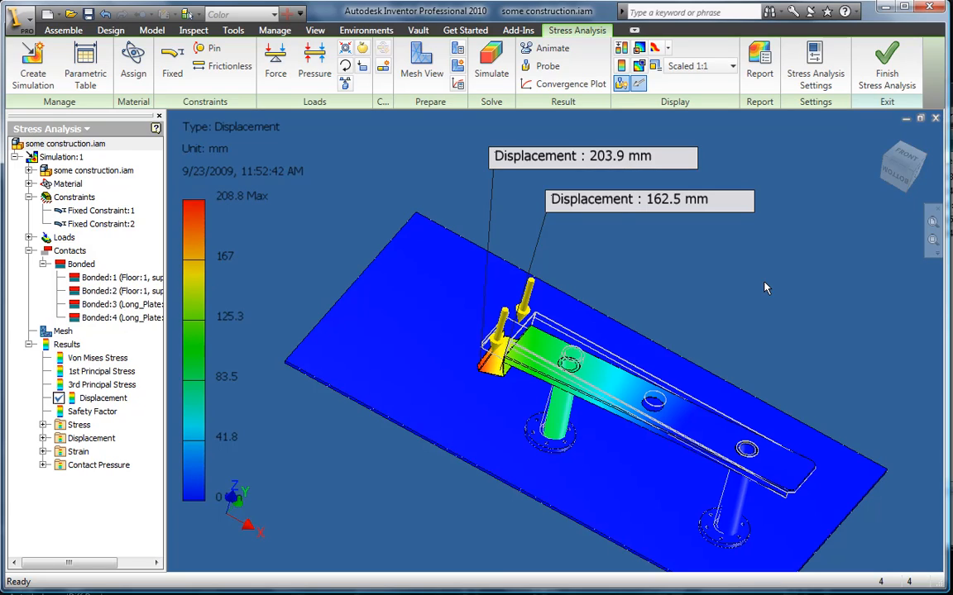
Review the output formats available for the stress analysis report and leave without creating a report.
left_click(761, 73)
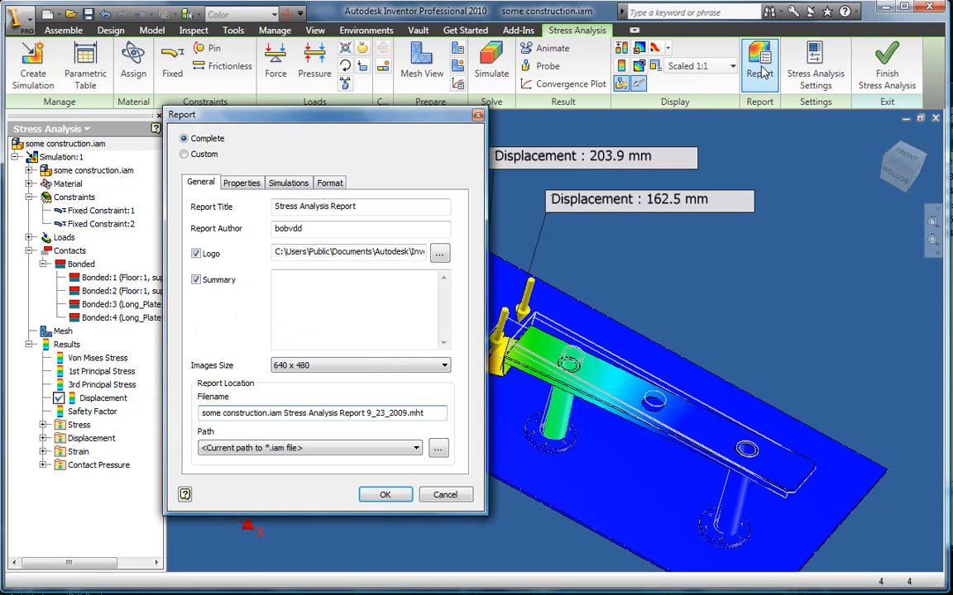
left_click(329, 183)
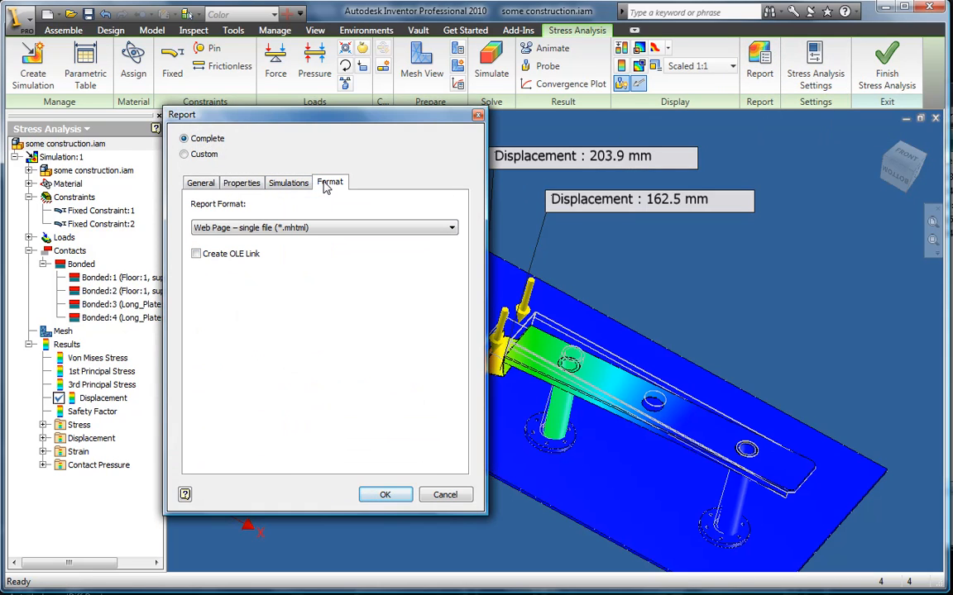
left_click(281, 228)
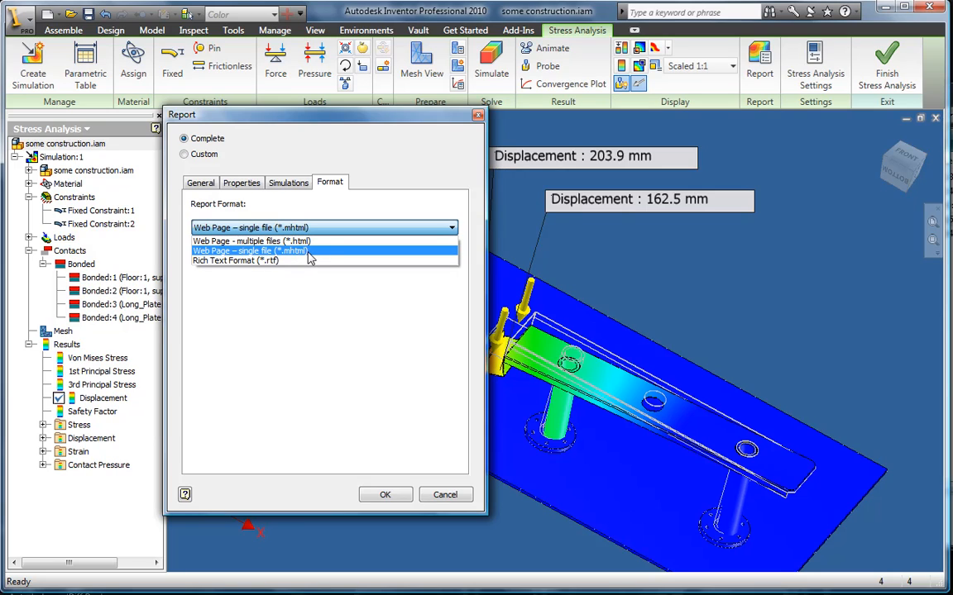
left_click(444, 496)
left_click(459, 496)
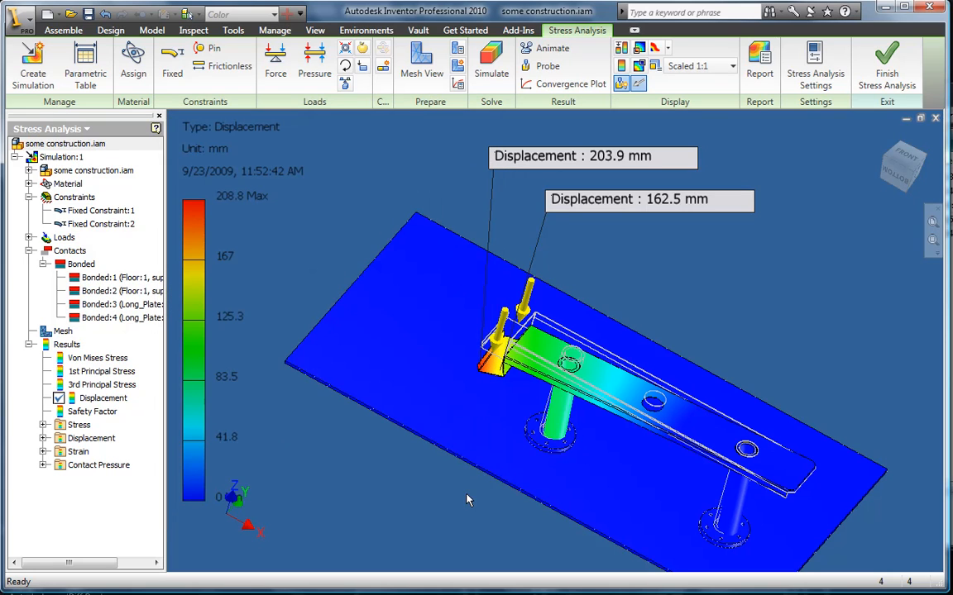
Finish the stress analysis and return to the assembly environment.
left_click(886, 78)
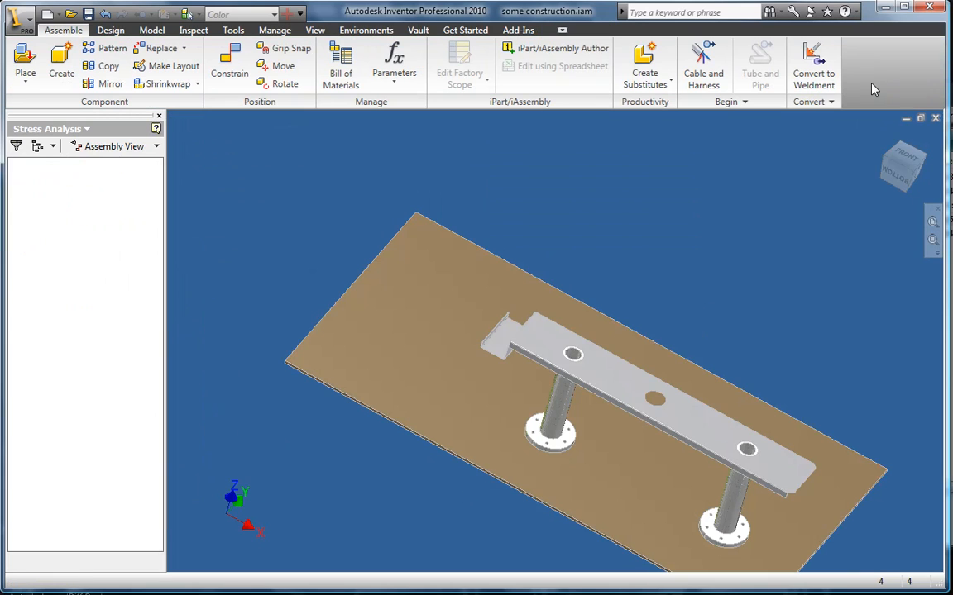
middle_click_drag(595, 252, 557, 210)
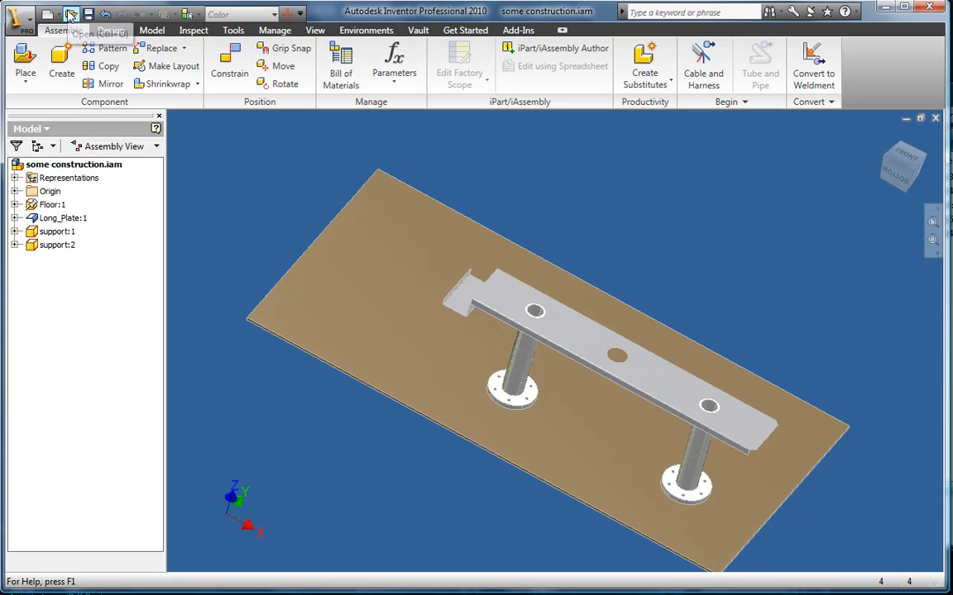
Filter the files to open by STEP format and select Walls.stp in the SAP folder.
left_click(70, 14)
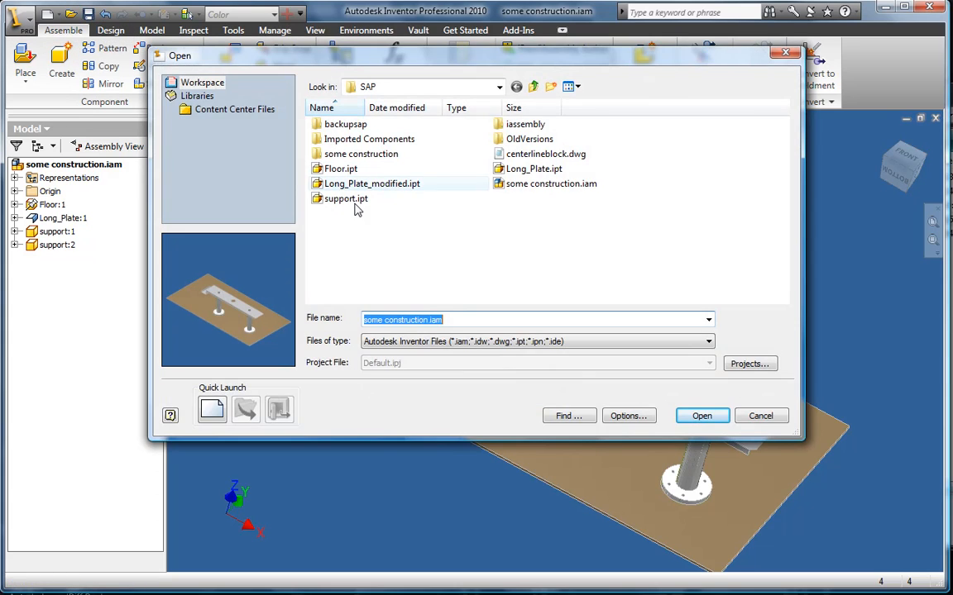
left_click(425, 344)
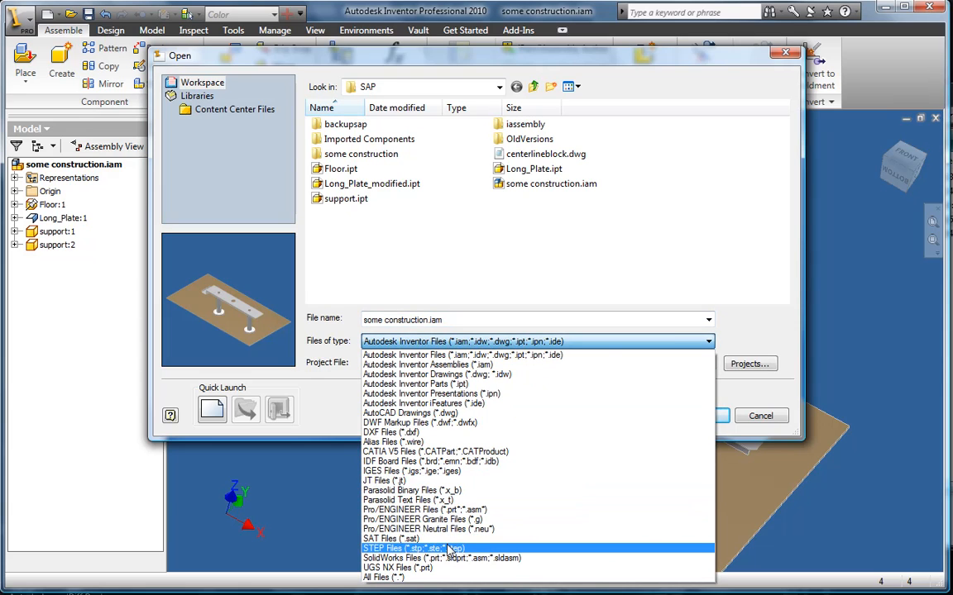
left_click(409, 549)
left_click(512, 155)
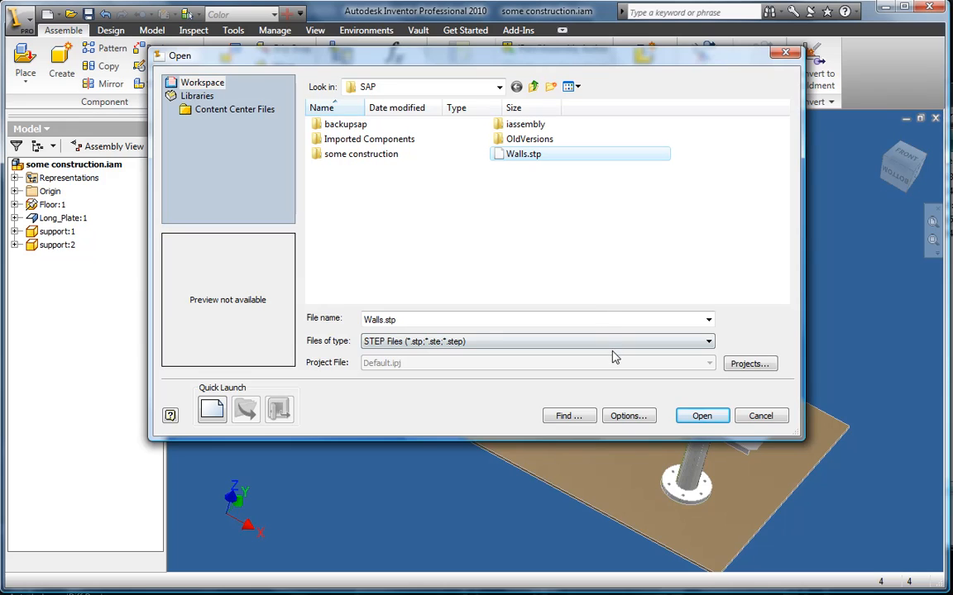
Toggle the Embed in Document and Save to Disk translation report options for the STEP import, restoring both.
left_click(627, 415)
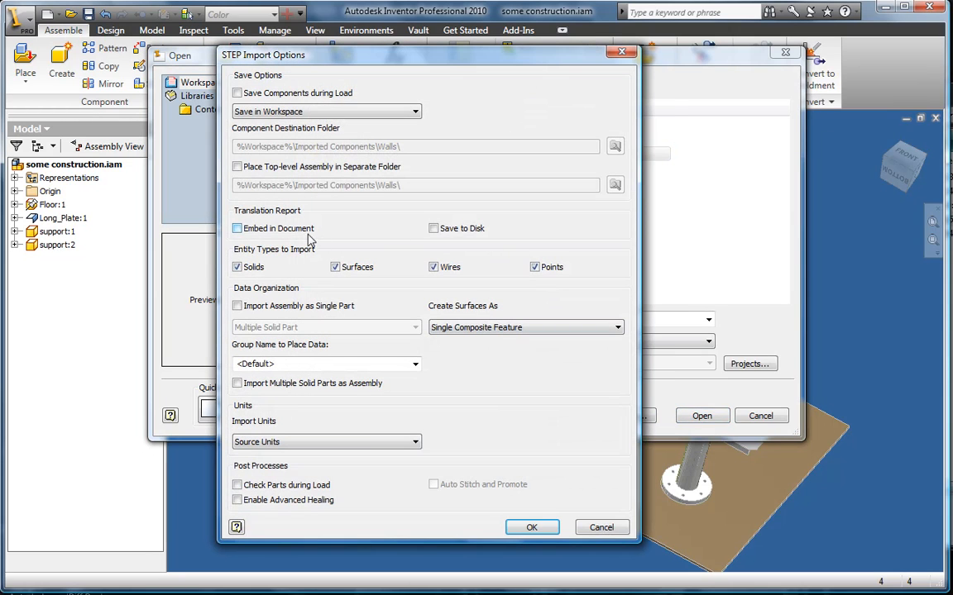
left_click(238, 228)
left_click(434, 229)
left_click(237, 228)
left_click(433, 229)
left_click(532, 526)
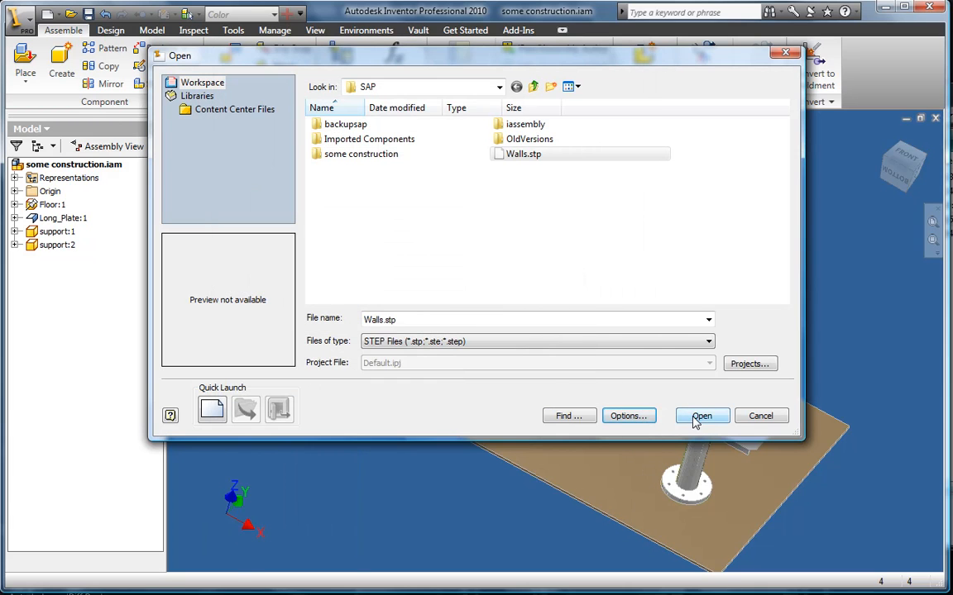
Open Walls.stp and paste a copy of its assembly into some construction.iam.
left_click(696, 418)
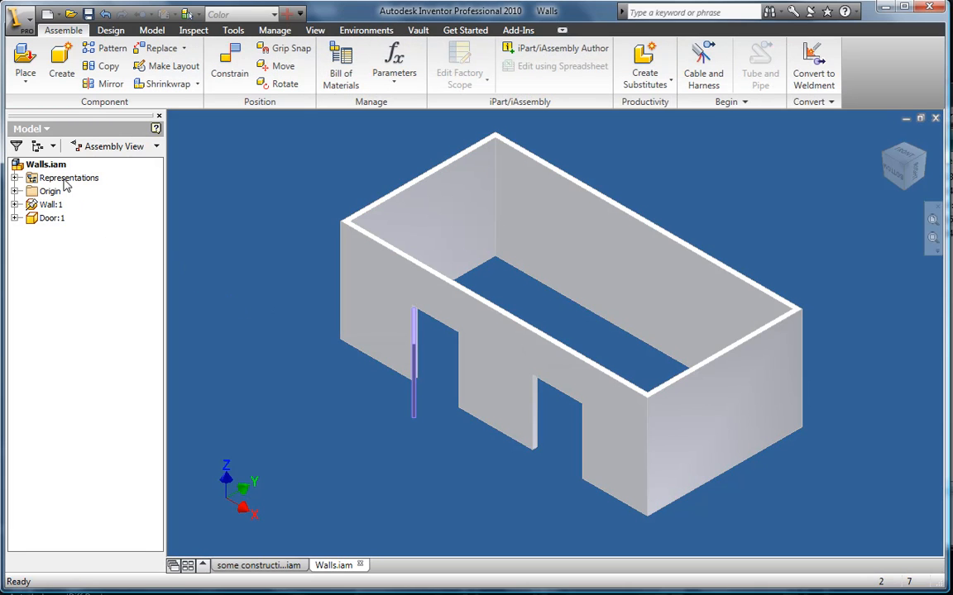
right_click(48, 167)
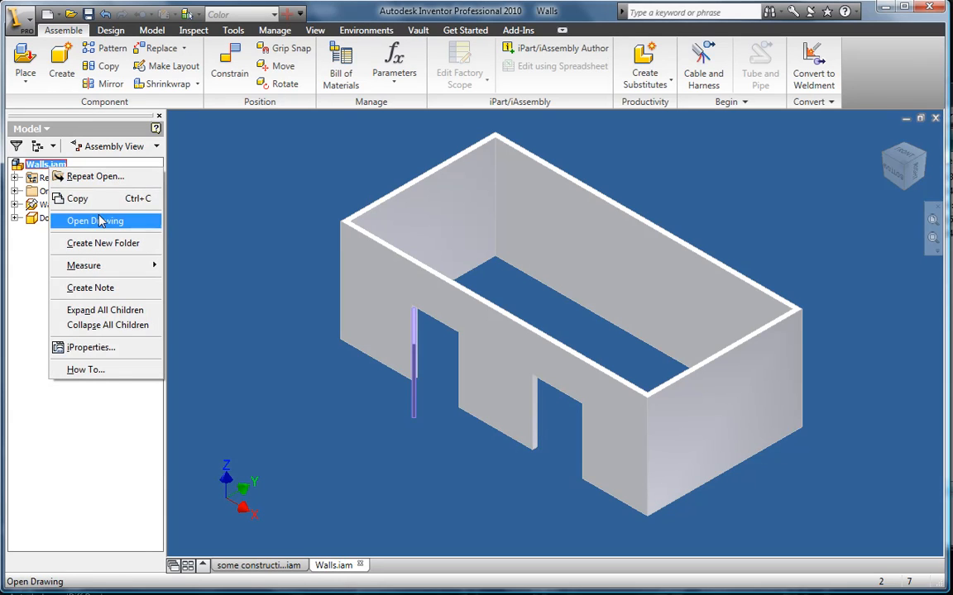
left_click(278, 523)
left_click(258, 564)
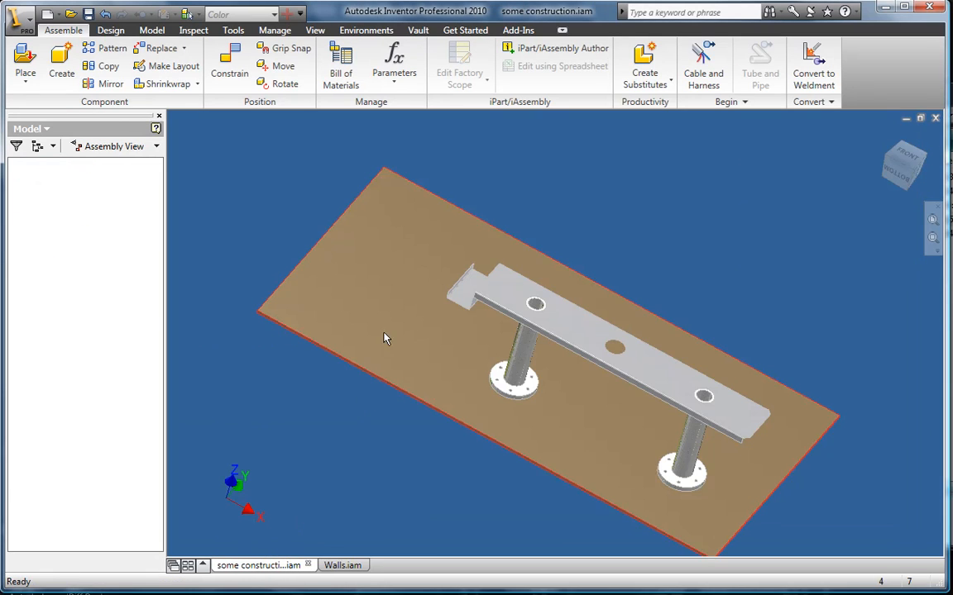
right_click(569, 220)
left_click(597, 249)
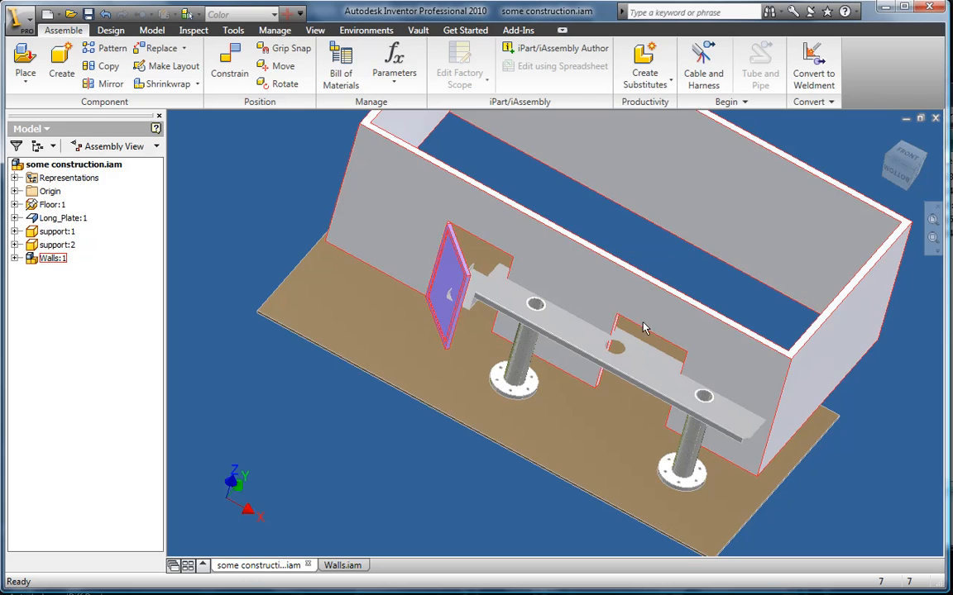
Mate the front bottom corner vertex of Walls:1 to the matching corner vertex of the floor with a 0 mm offset.
left_click(229, 73)
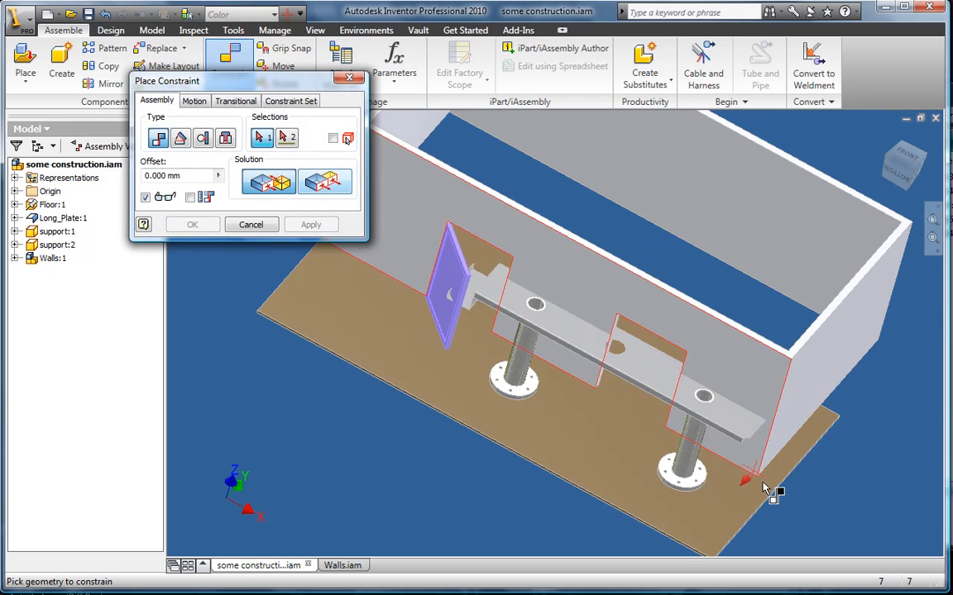
right_click(754, 478)
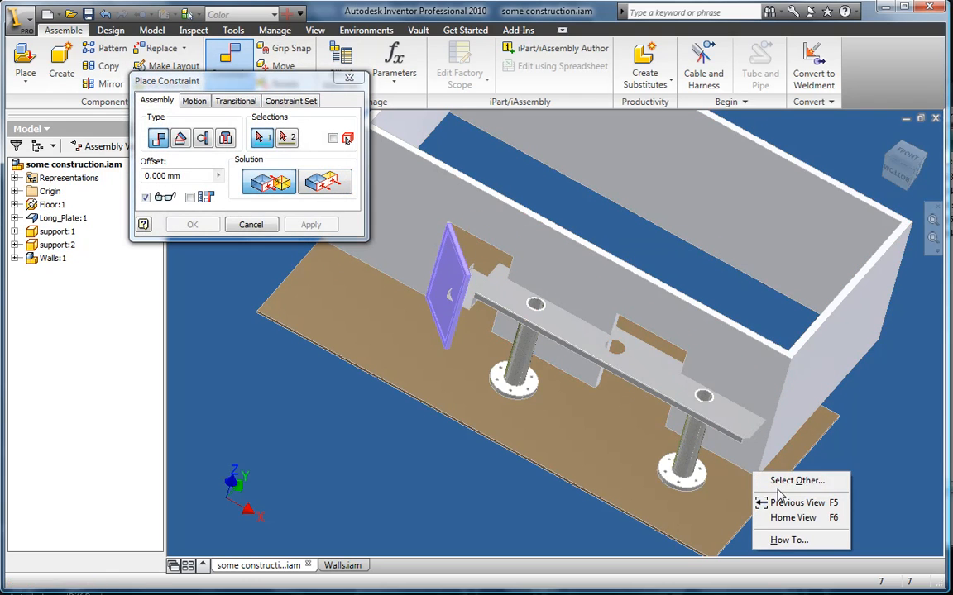
left_click(785, 481)
left_click(784, 494)
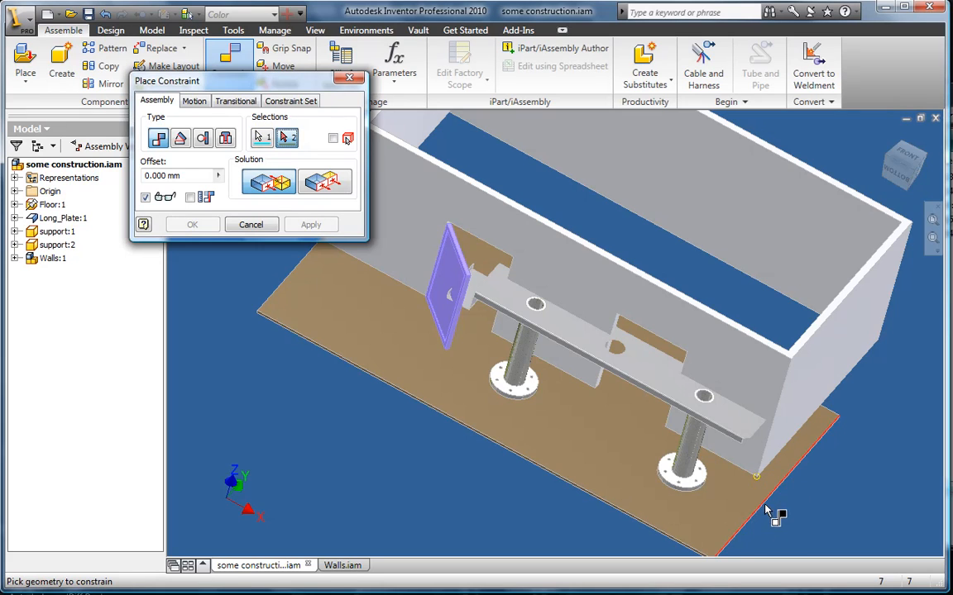
middle_click_drag(733, 525, 685, 378)
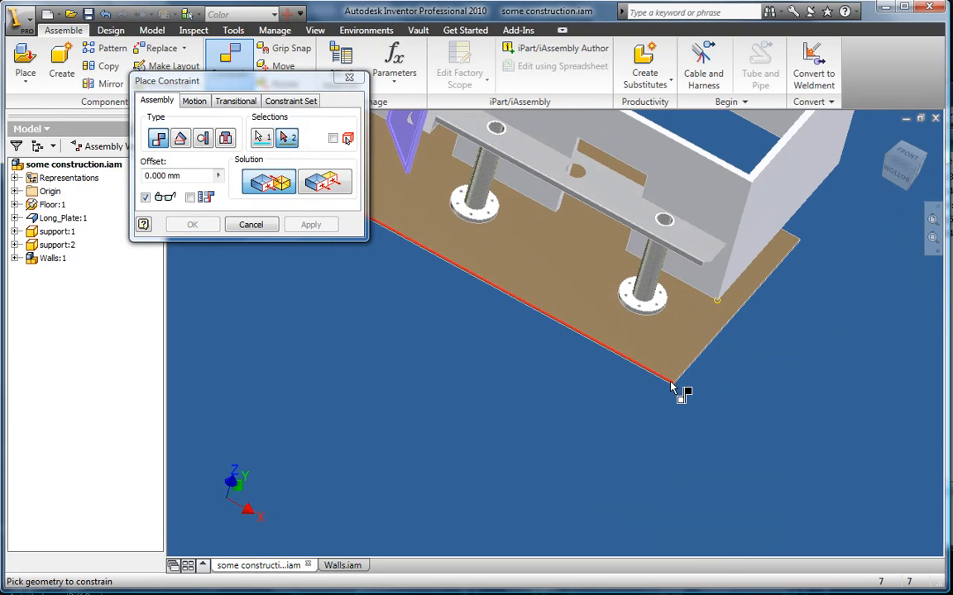
scroll(673, 389, "down", 3)
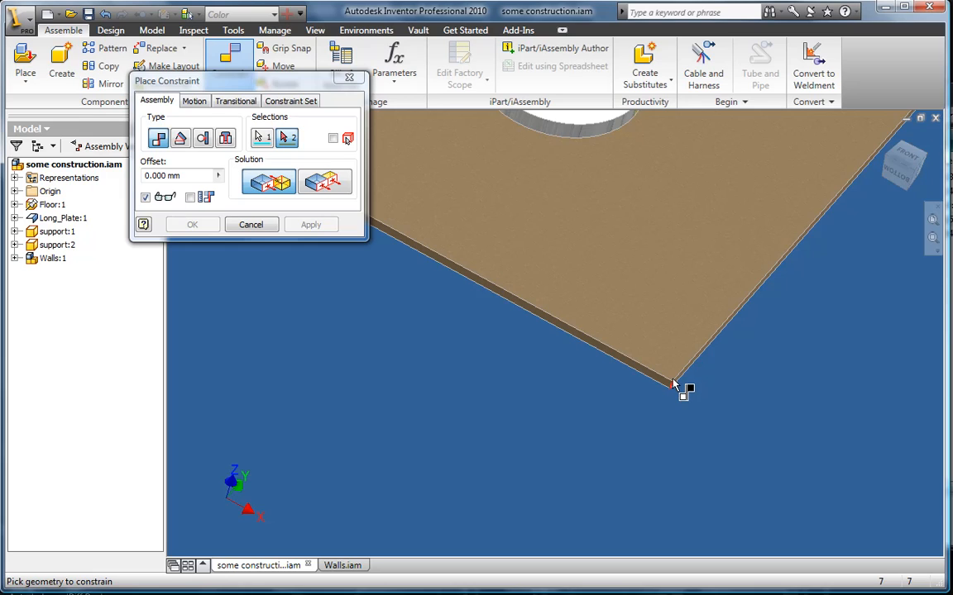
right_click(674, 388)
left_click(690, 391)
left_click(693, 398)
scroll(692, 406, "up", 5)
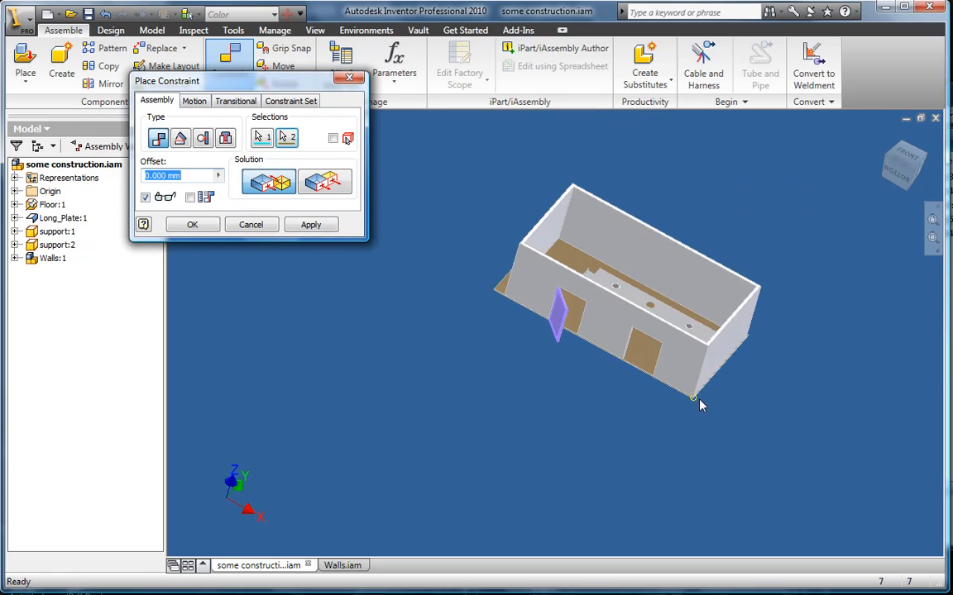
left_click(195, 224)
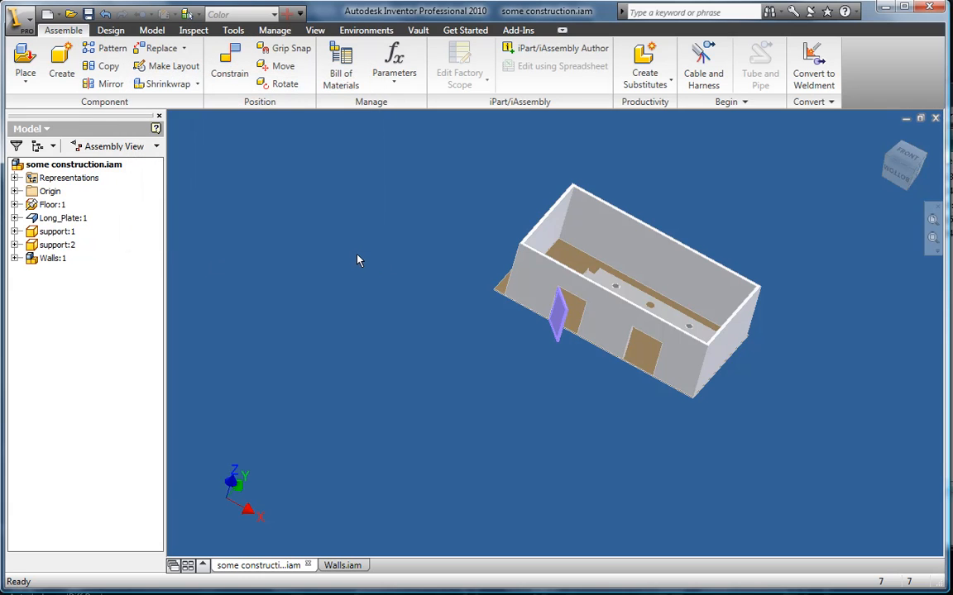
Set up a copy of the assembly in JT format with the file name some construction second attempt.jt in the SAP folder.
middle_click_drag(331, 306, 216, 287)
scroll(397, 322, "down", 3)
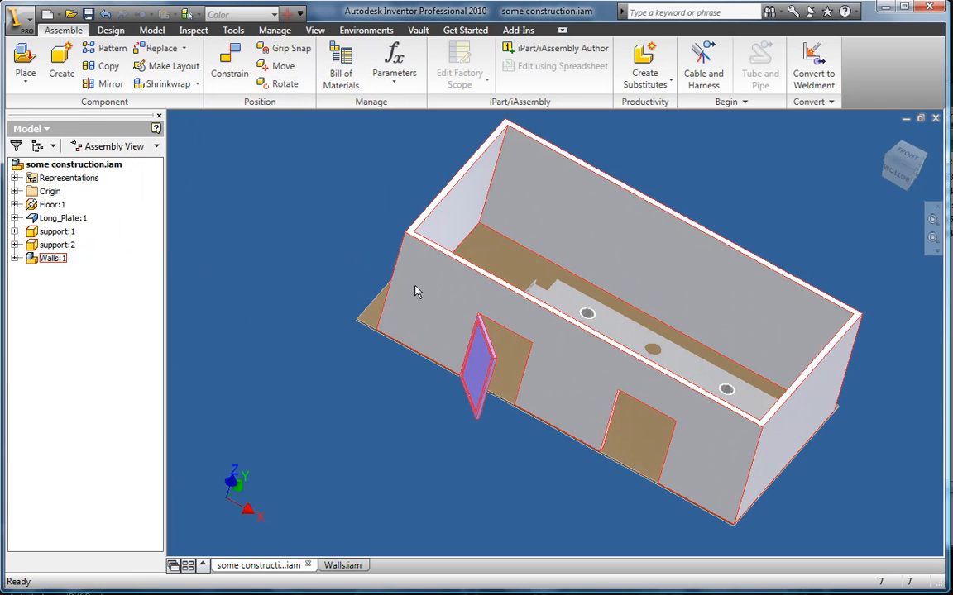
key("F4")
left_click_drag(594, 355, 451, 319)
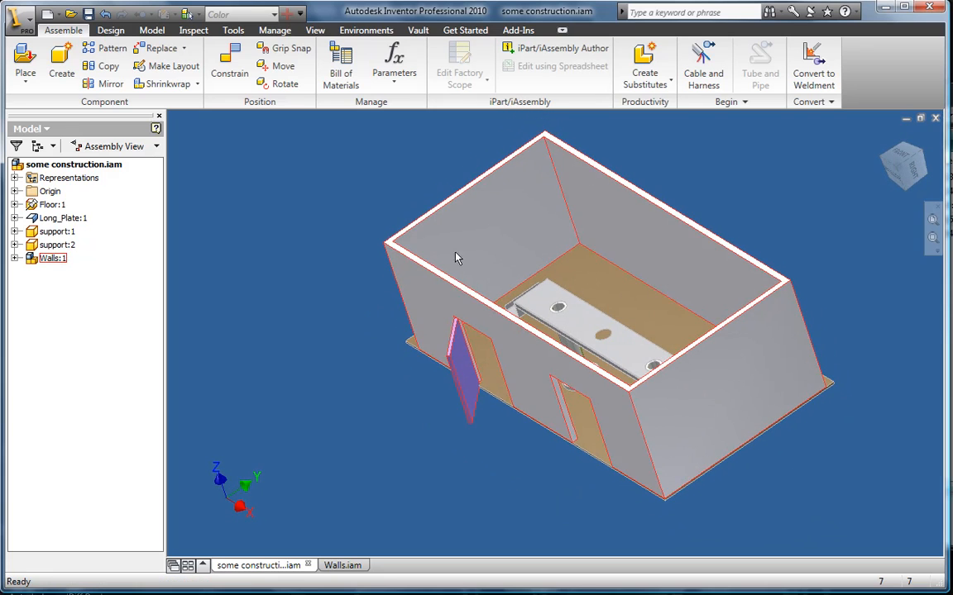
left_click(18, 17)
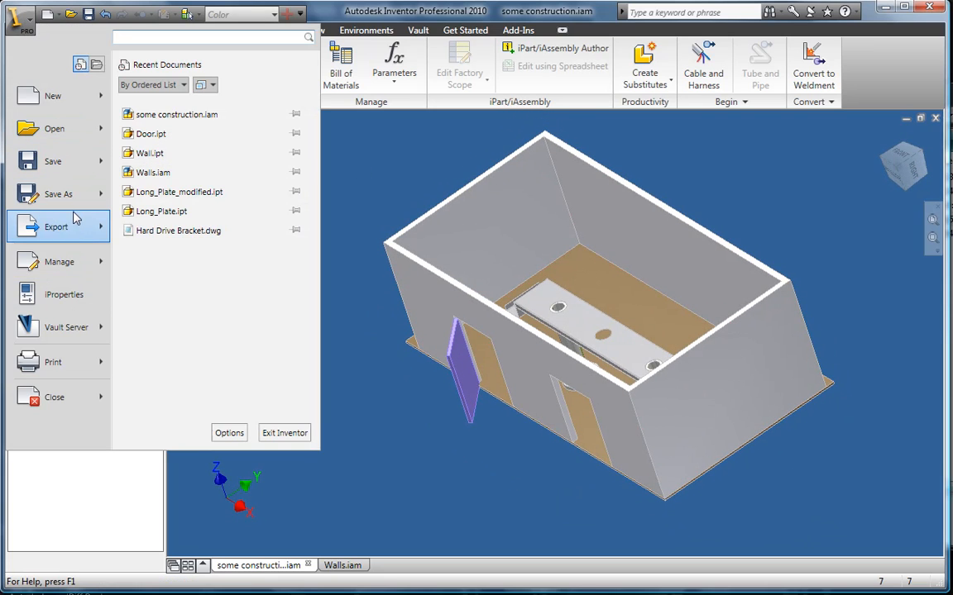
mouse_move(80, 203)
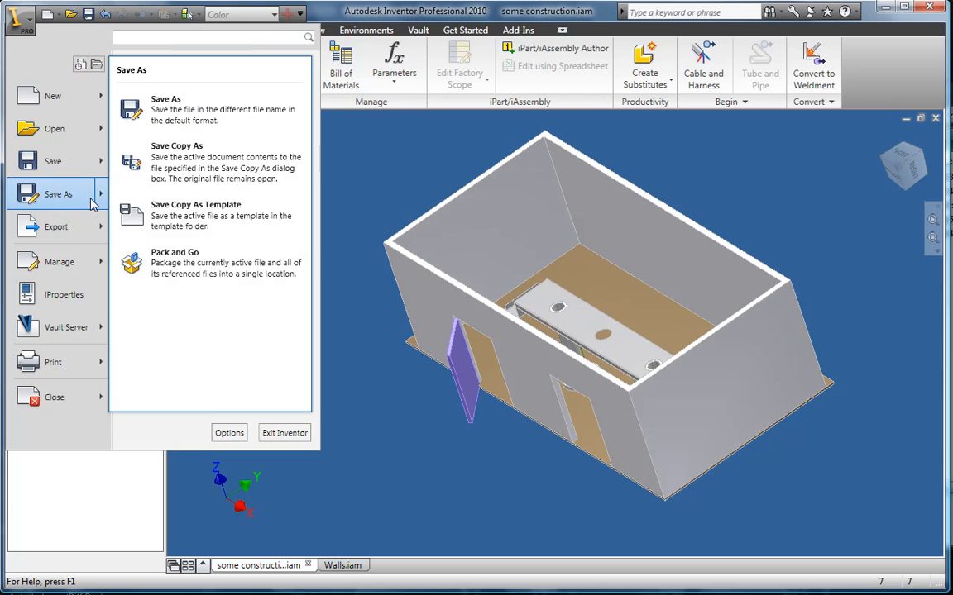
left_click(183, 157)
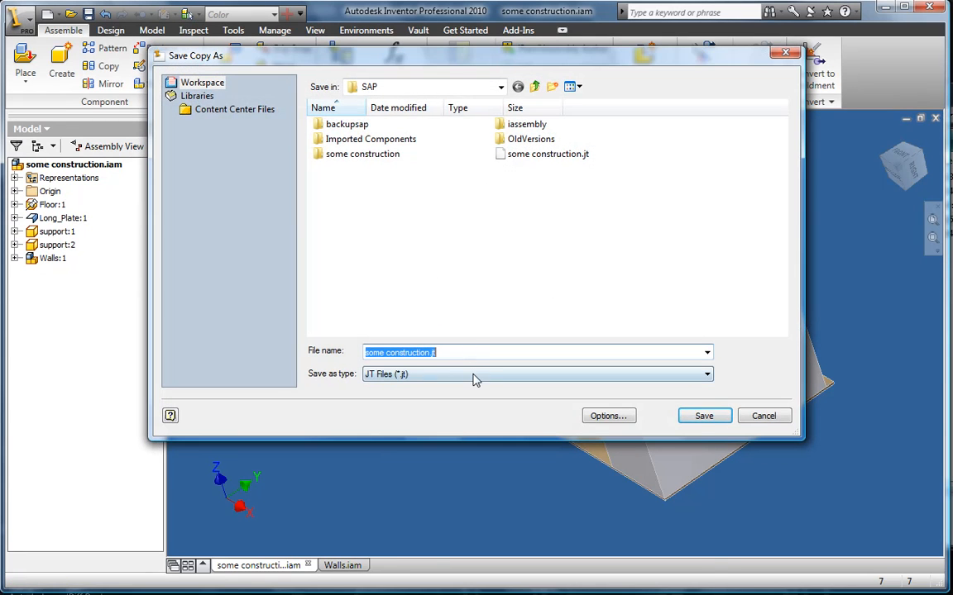
left_click(472, 375)
left_click(447, 465)
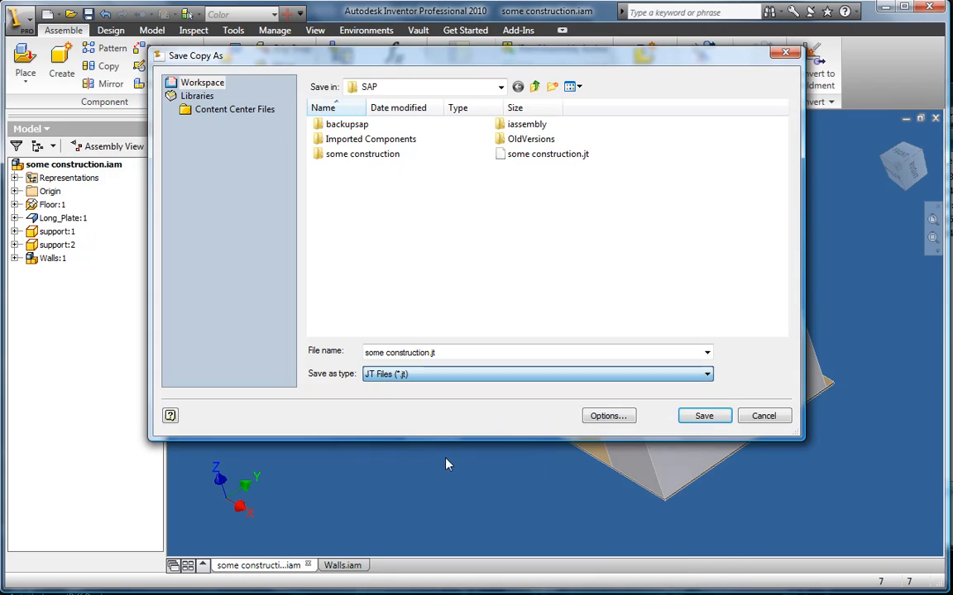
left_click(430, 353)
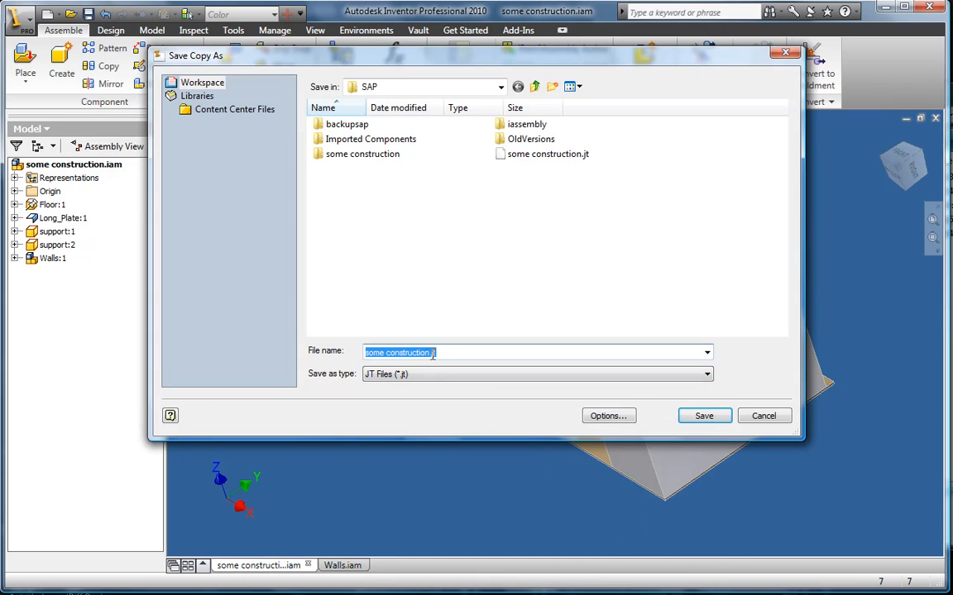
left_click(428, 353)
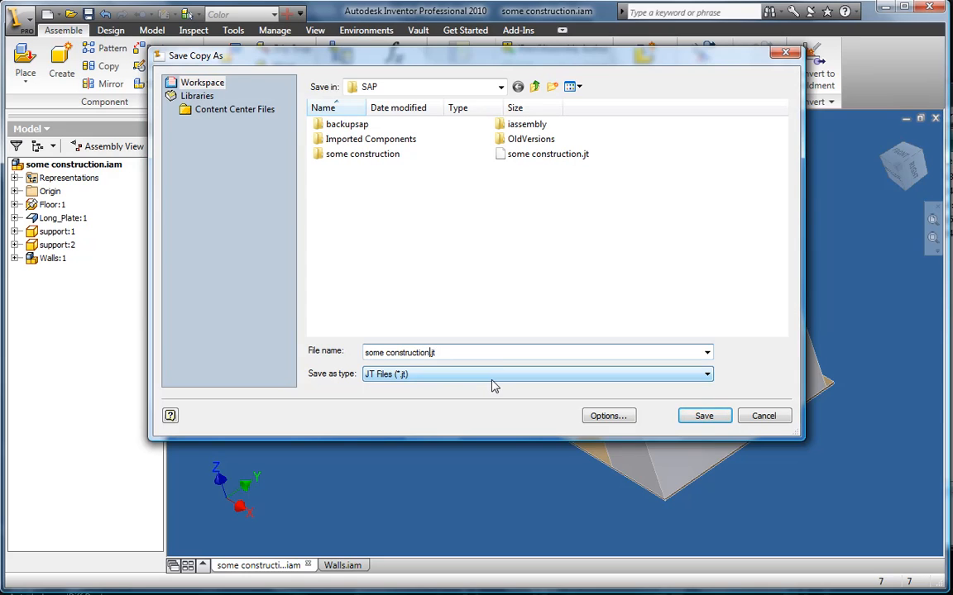
type("second attempt")
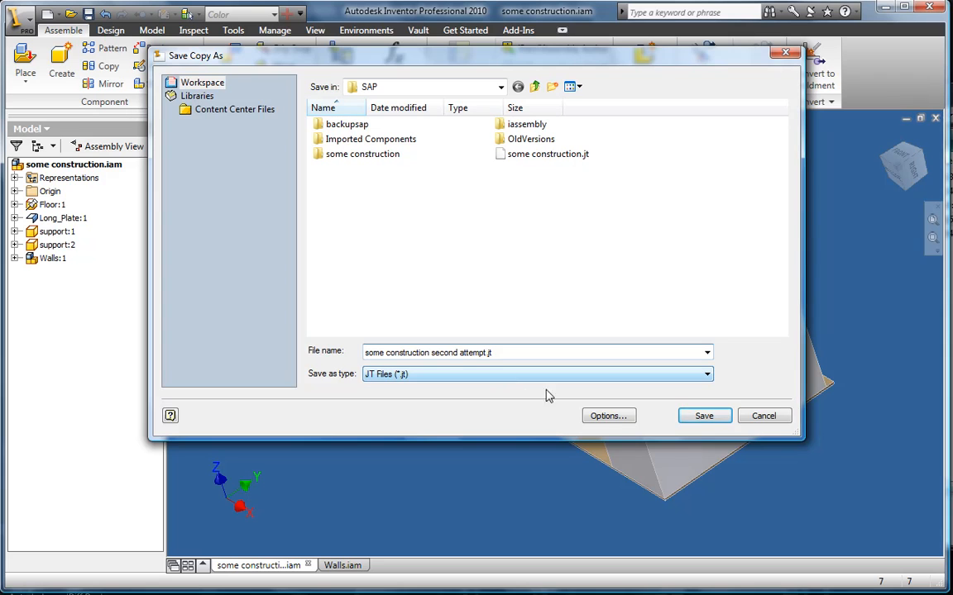
Select JT Export Sample.cfg as the configuration file in the JT save options and open it for editing in Notepad.
left_click(615, 417)
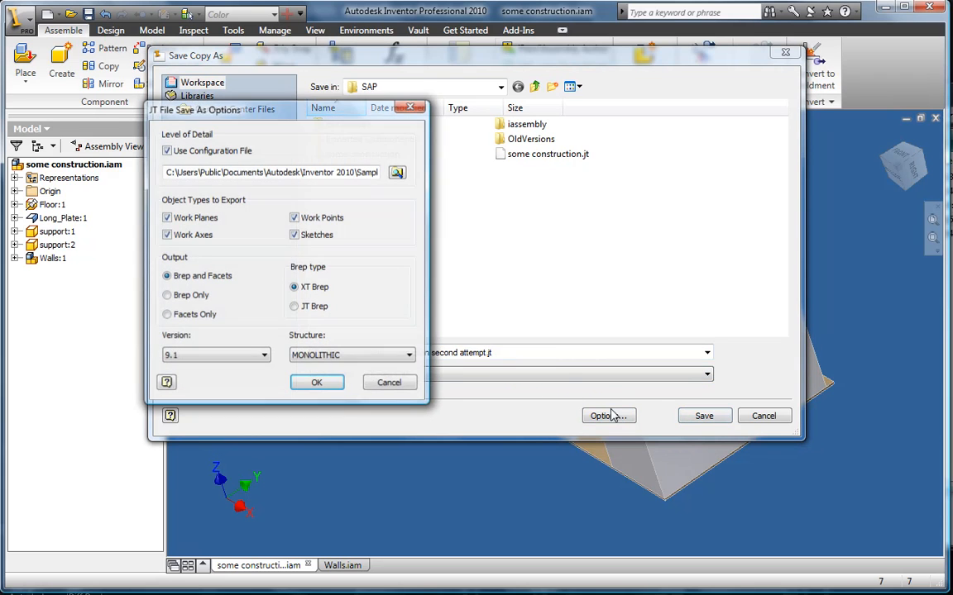
left_click(397, 174)
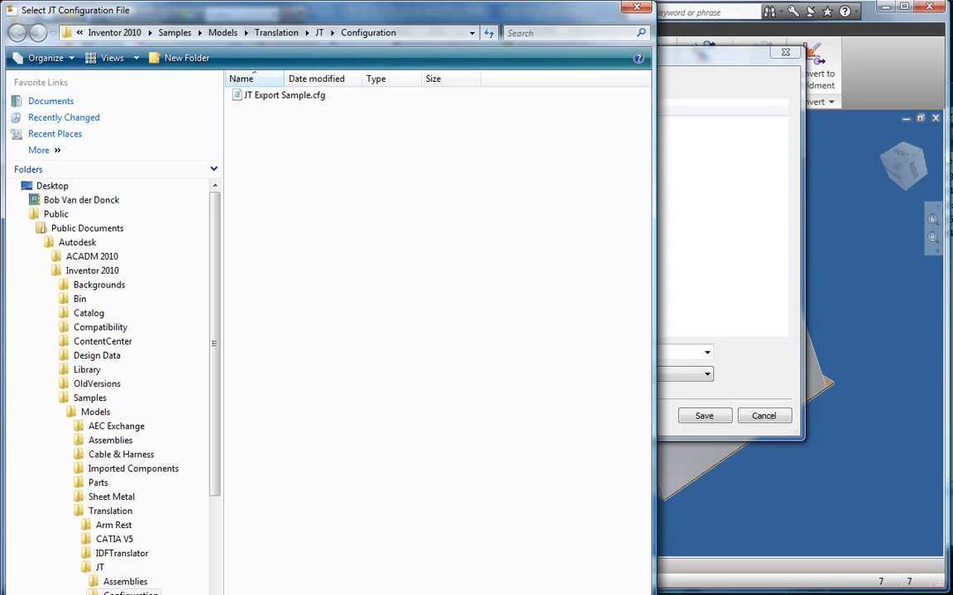
left_click(278, 98)
right_click(278, 99)
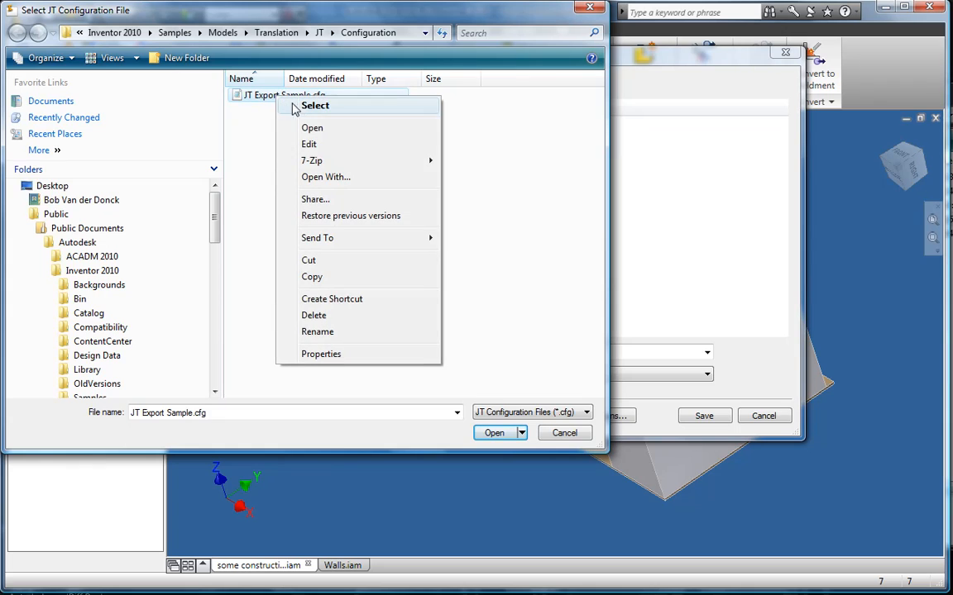
left_click(307, 144)
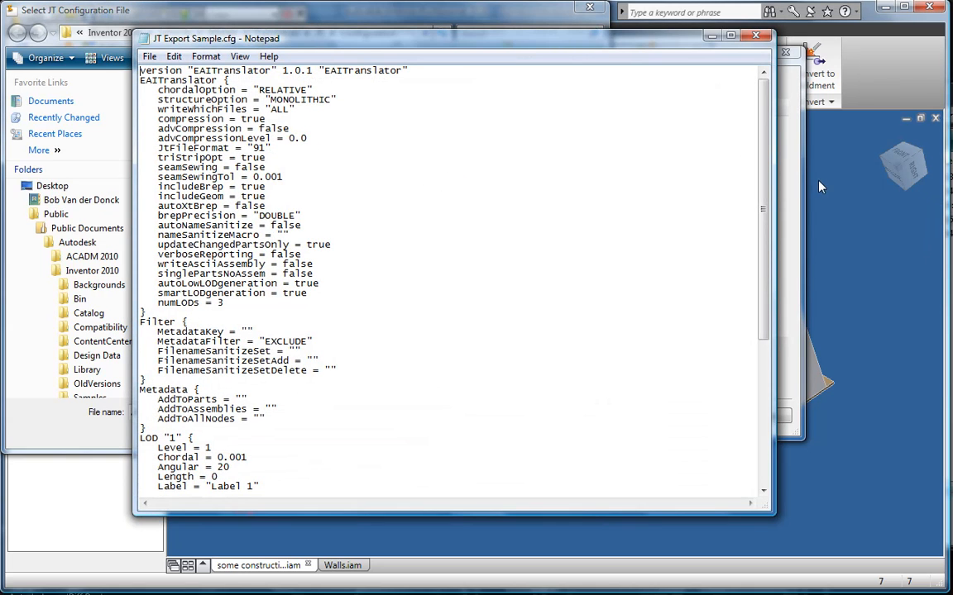
Examine the LOD 1, LOD 2 and LOD 3 sections of the JT configuration file and close it.
scroll(365, 460, "down", 8)
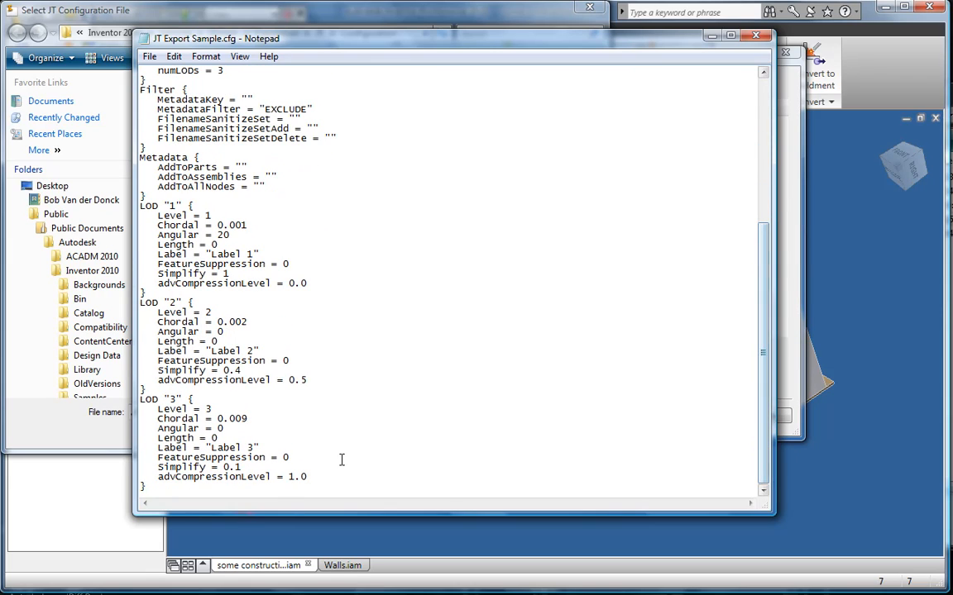
left_click_drag(195, 400, 140, 399)
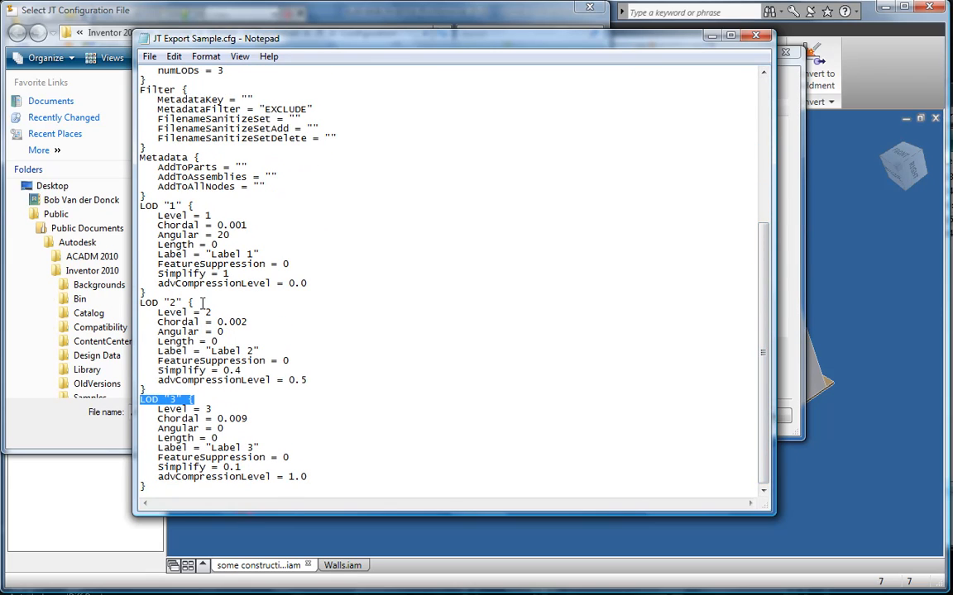
left_click_drag(195, 303, 140, 303)
left_click_drag(195, 206, 140, 206)
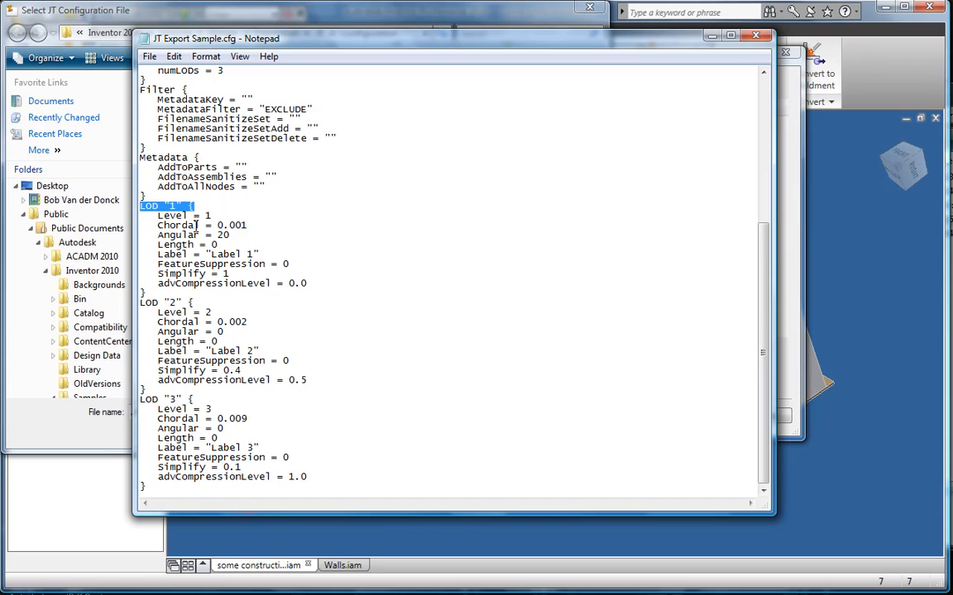
left_click(755, 36)
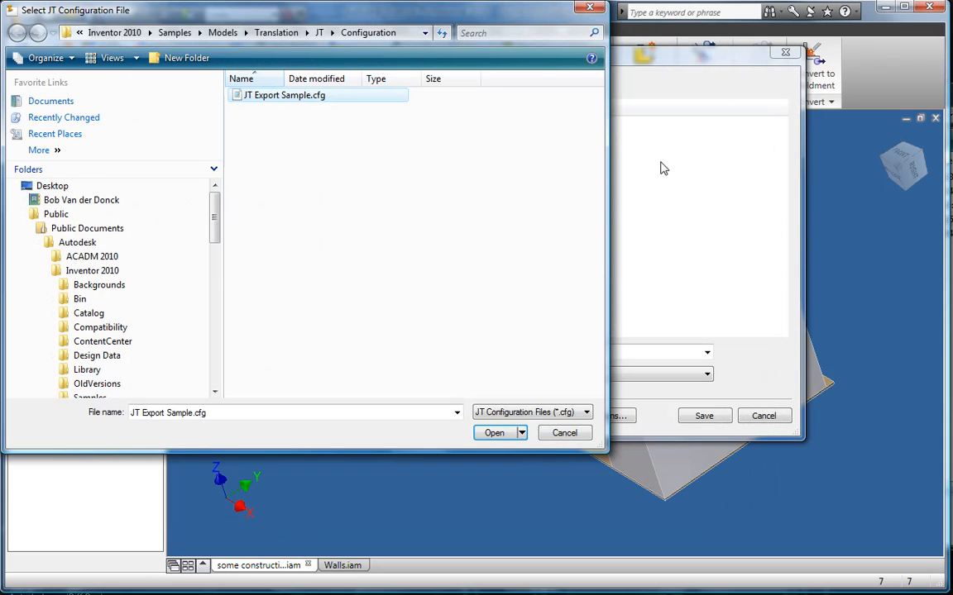
Apply the selected configuration file to the JT export options and save the JT copy of the assembly.
left_click(505, 433)
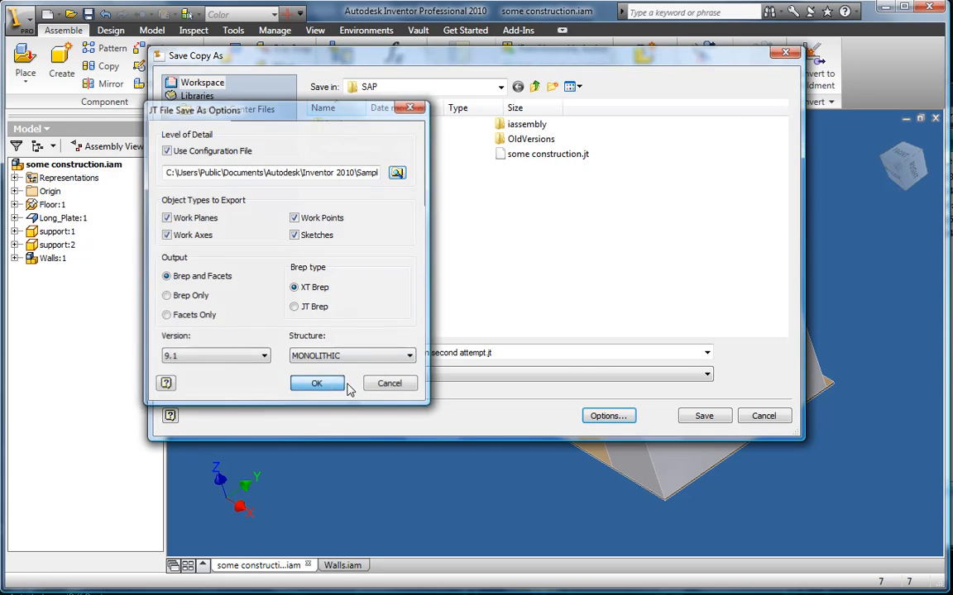
left_click(317, 382)
left_click(703, 414)
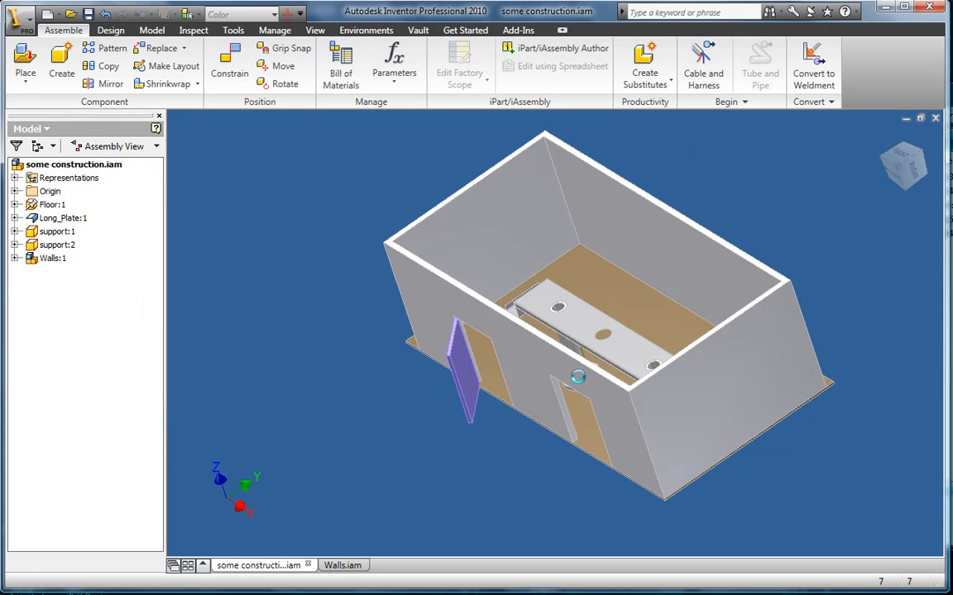